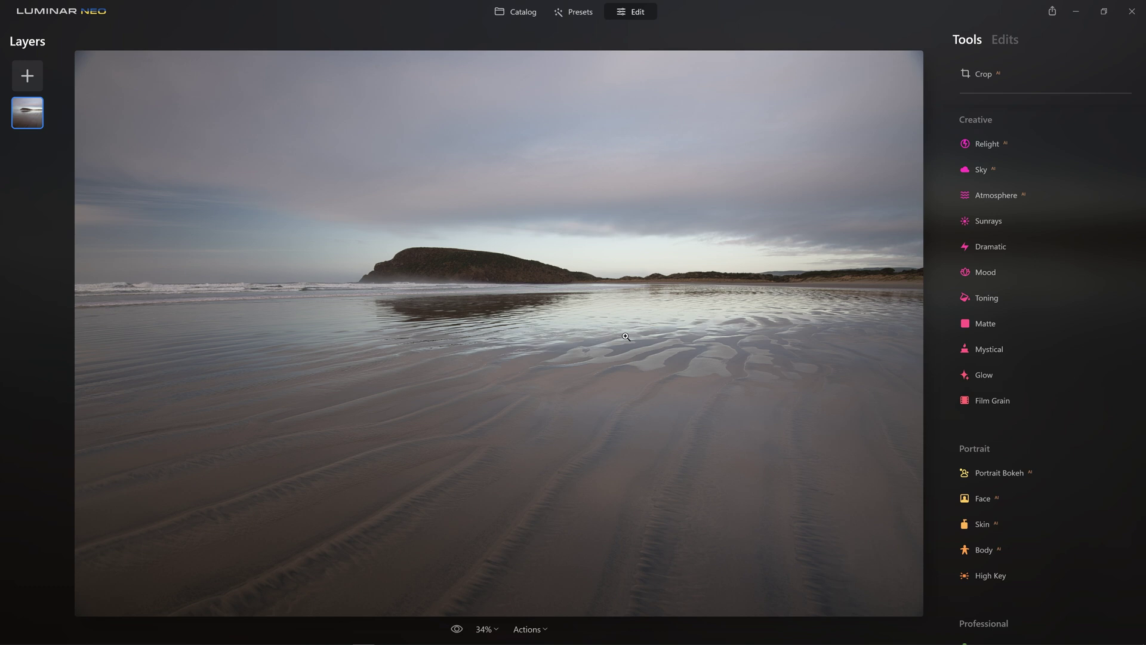
Step: Scroll up to the Essentials tools and expand Develop for the beach photo
scroll(1087, 239, "up", 5)
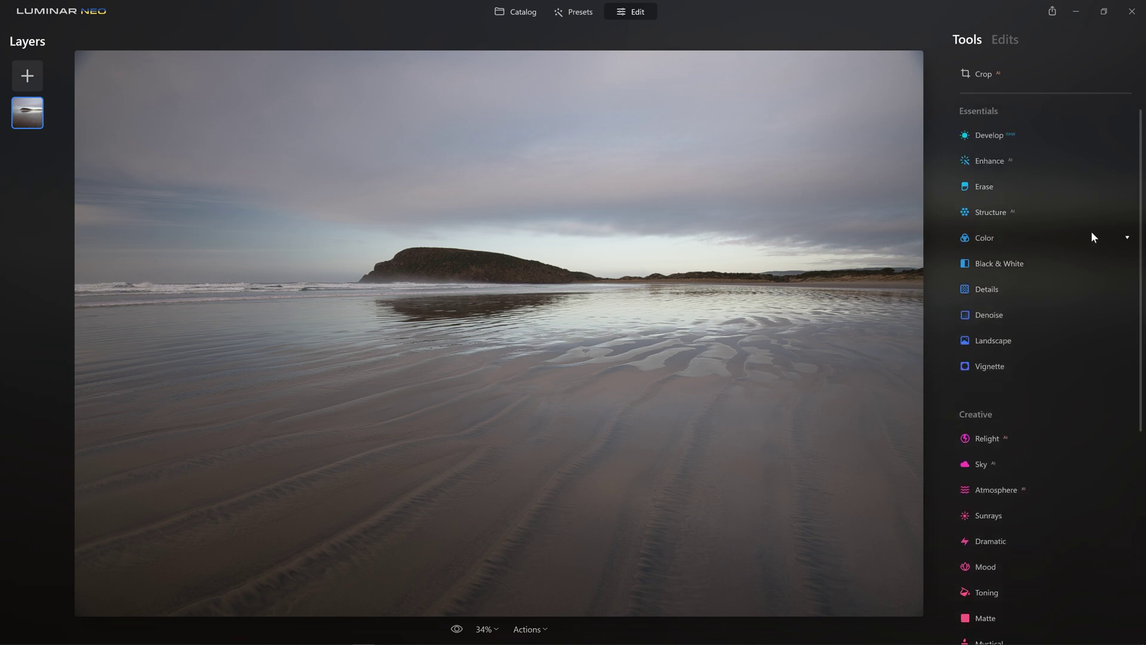
left_click(986, 150)
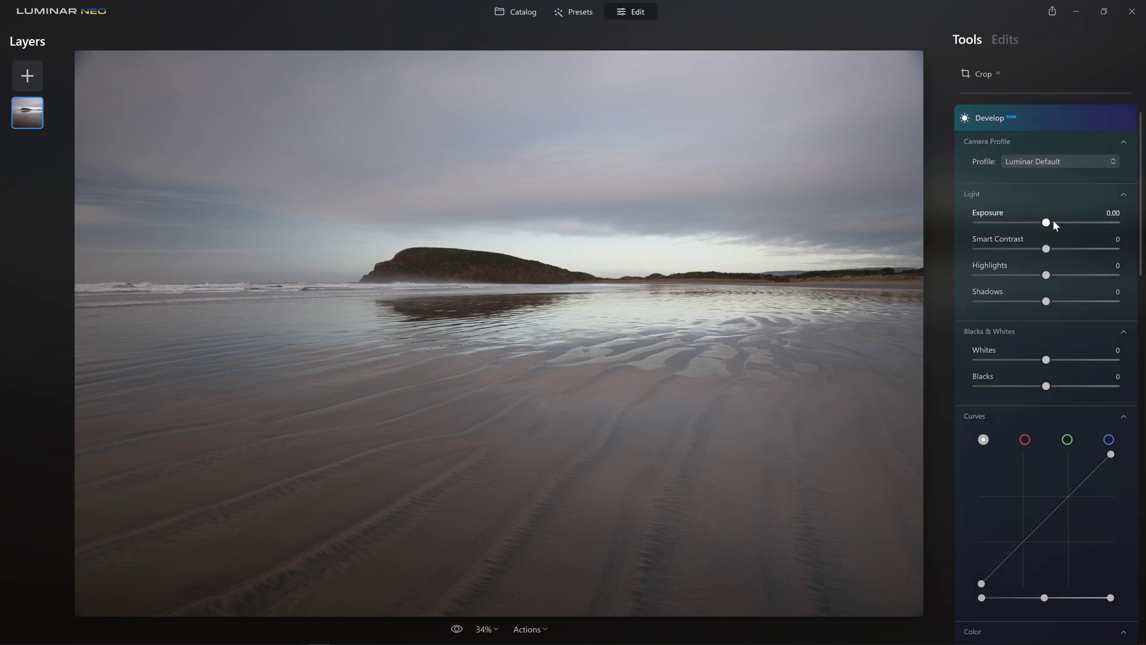
left_click(1050, 161)
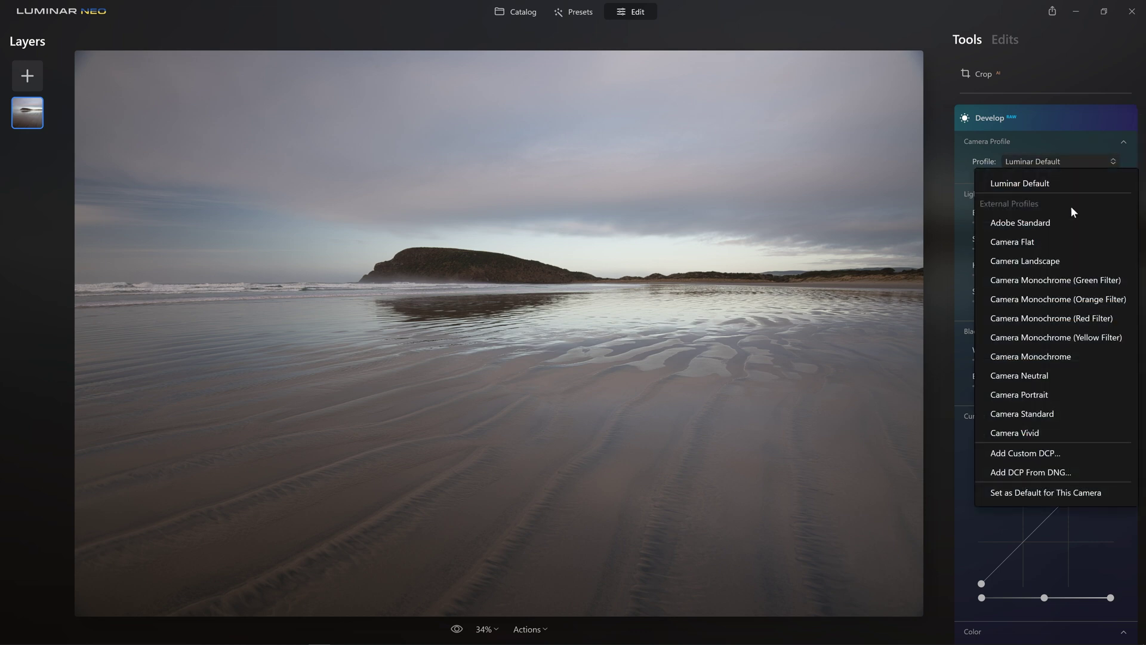
left_click(1058, 378)
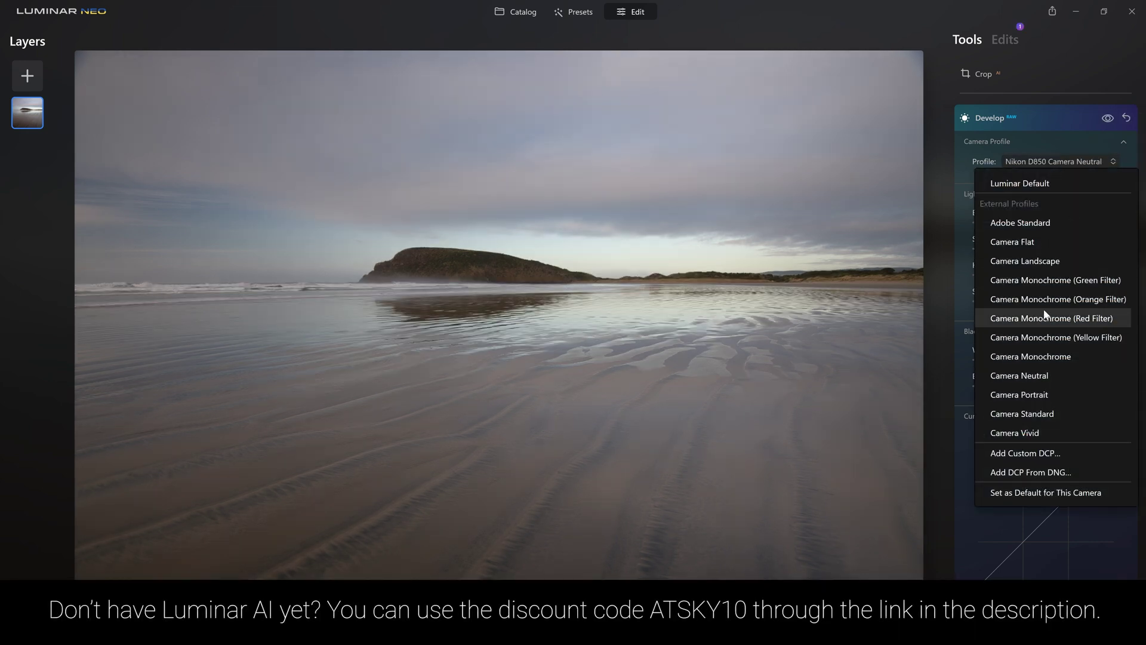
left_click(1063, 159)
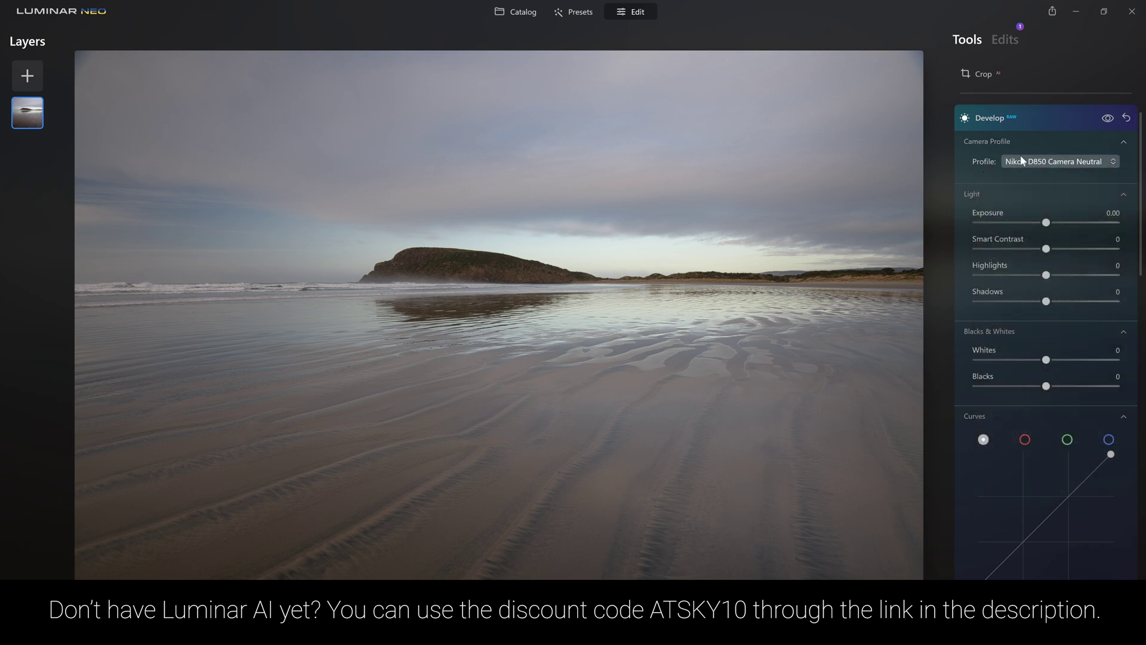
left_click(1042, 163)
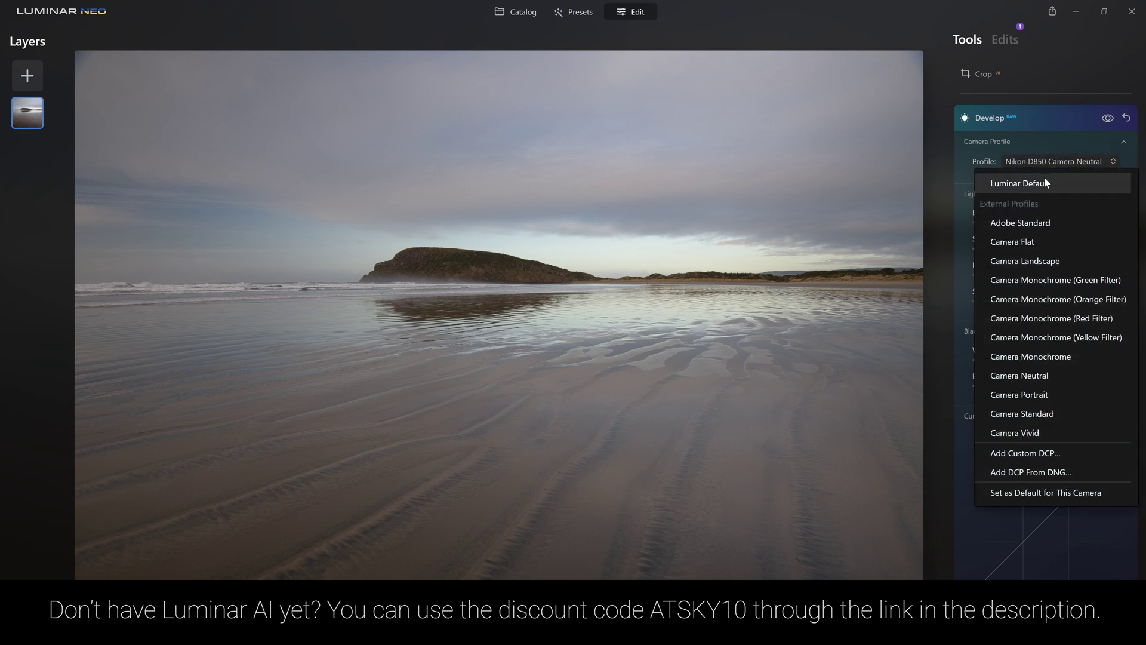
left_click(1044, 179)
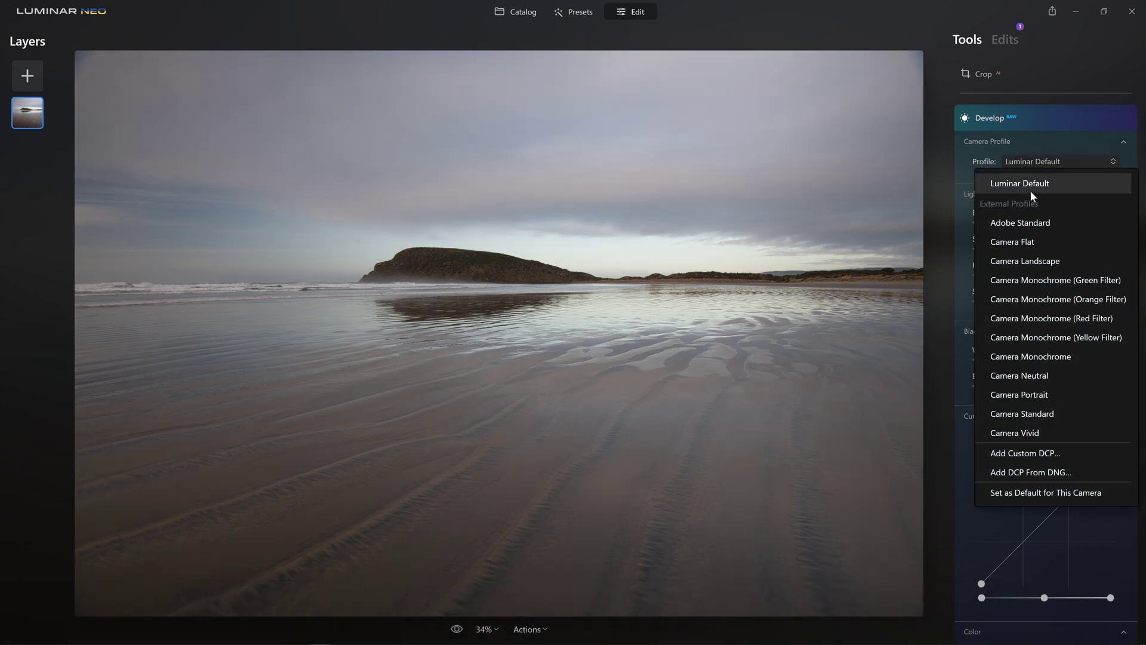
left_click(1046, 162)
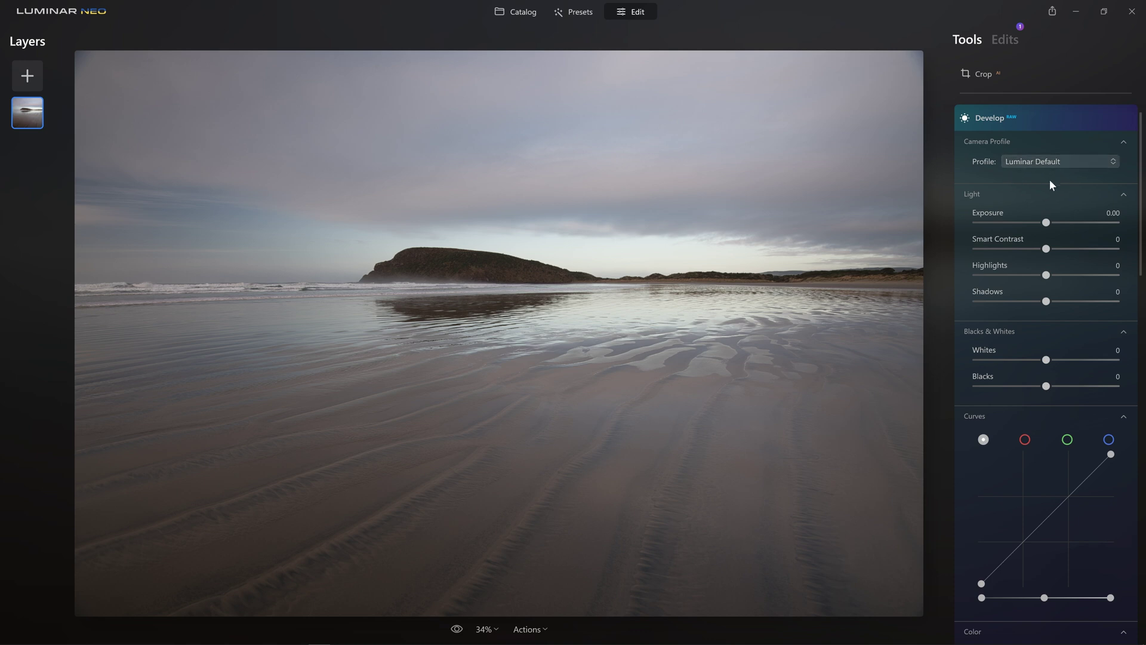
Step: Raise Exposure to 0.17, then try Smart Contrast at both extremes before settling on -26
left_click_drag(1047, 222, 1049, 223)
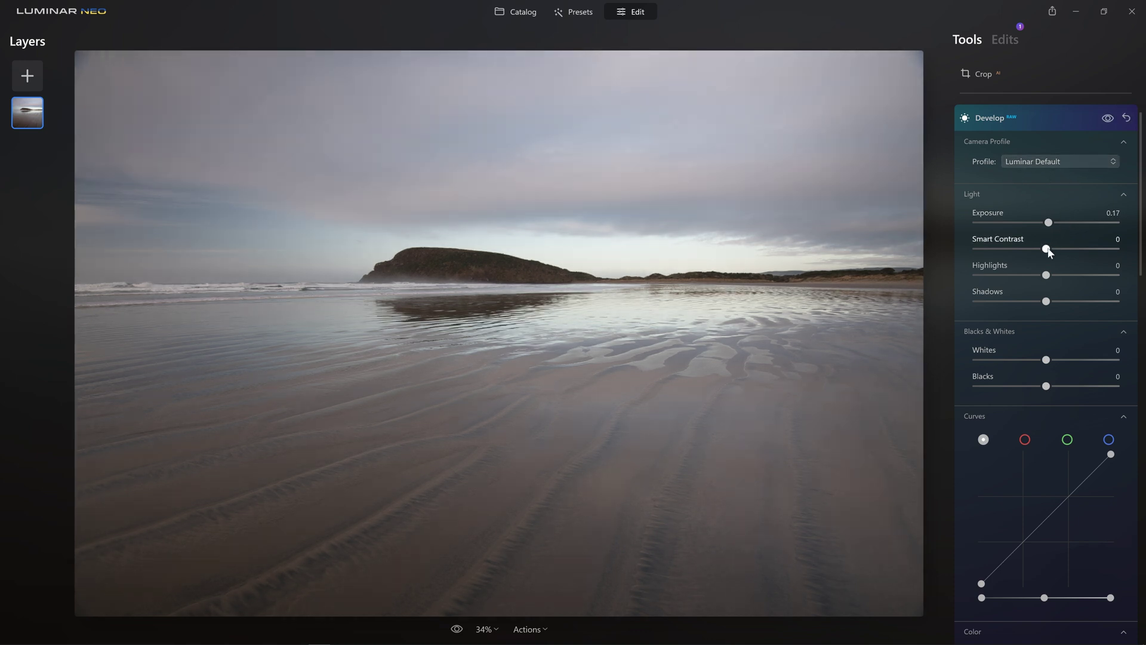
left_click_drag(1047, 249, 1023, 249)
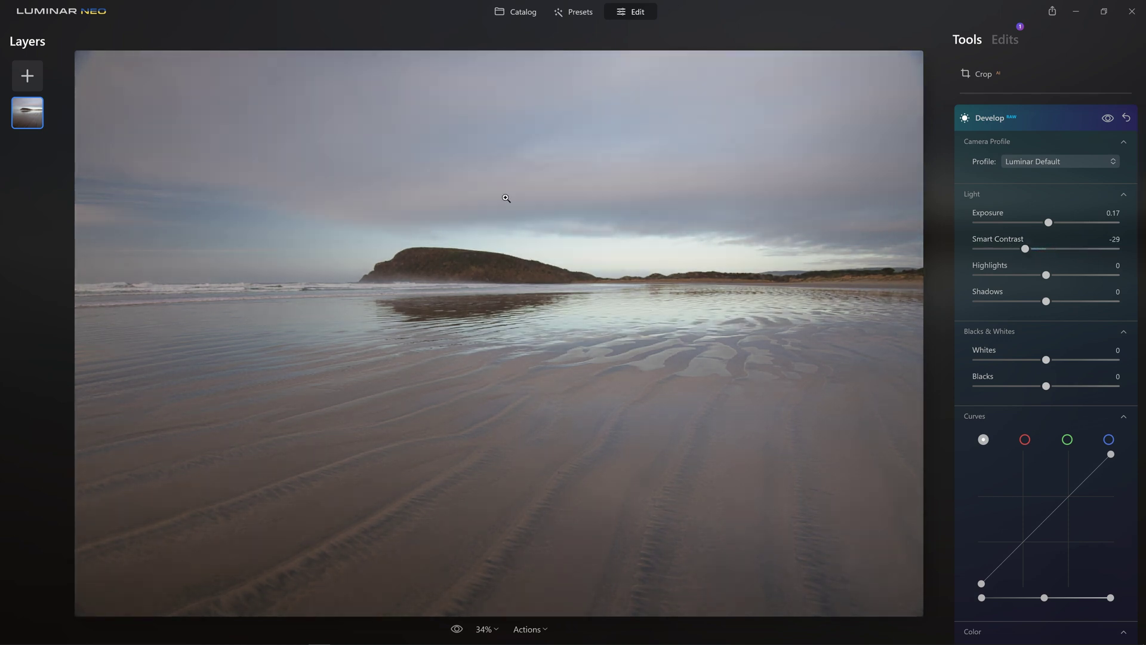
left_click_drag(1024, 248, 967, 250)
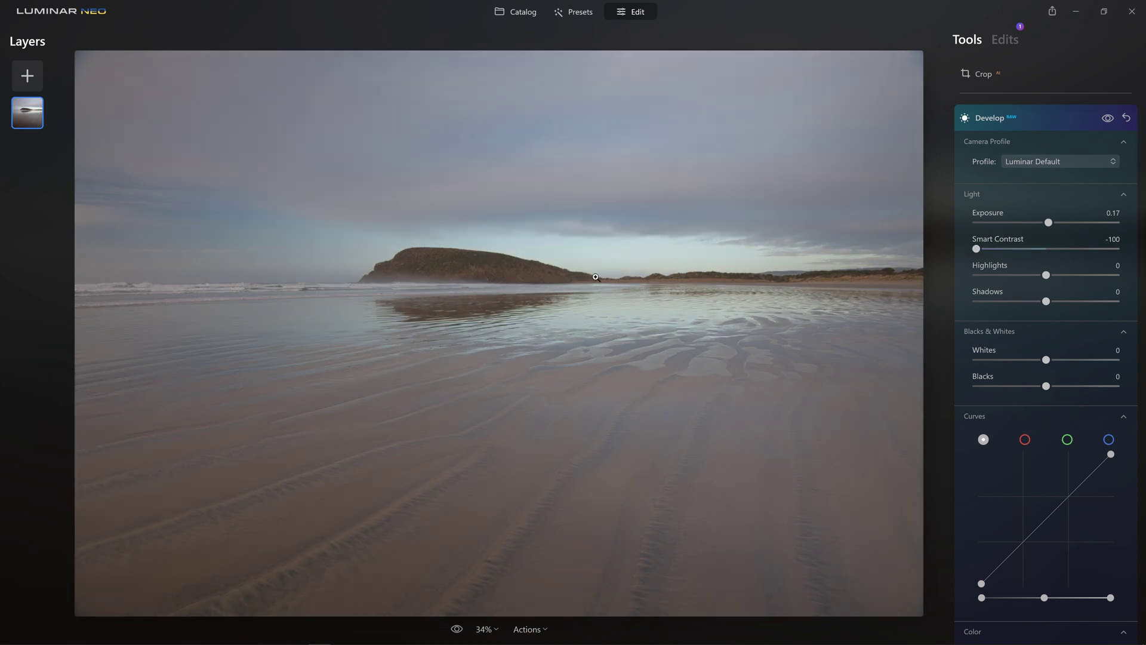
left_click_drag(979, 249, 1115, 249)
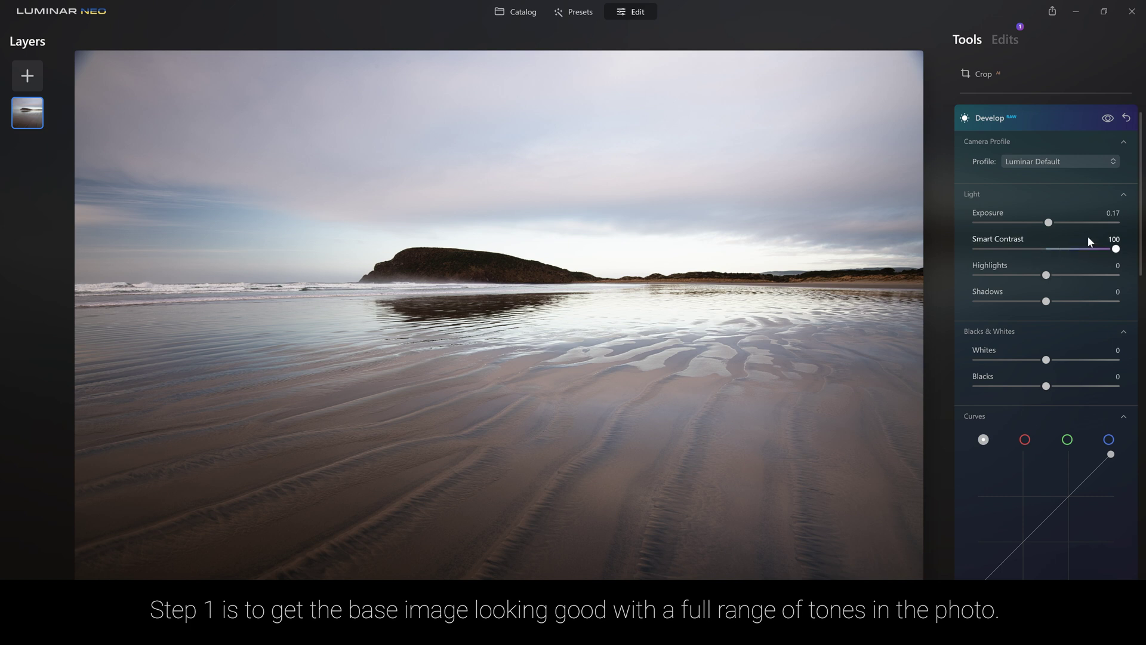
left_click_drag(1116, 249, 1028, 255)
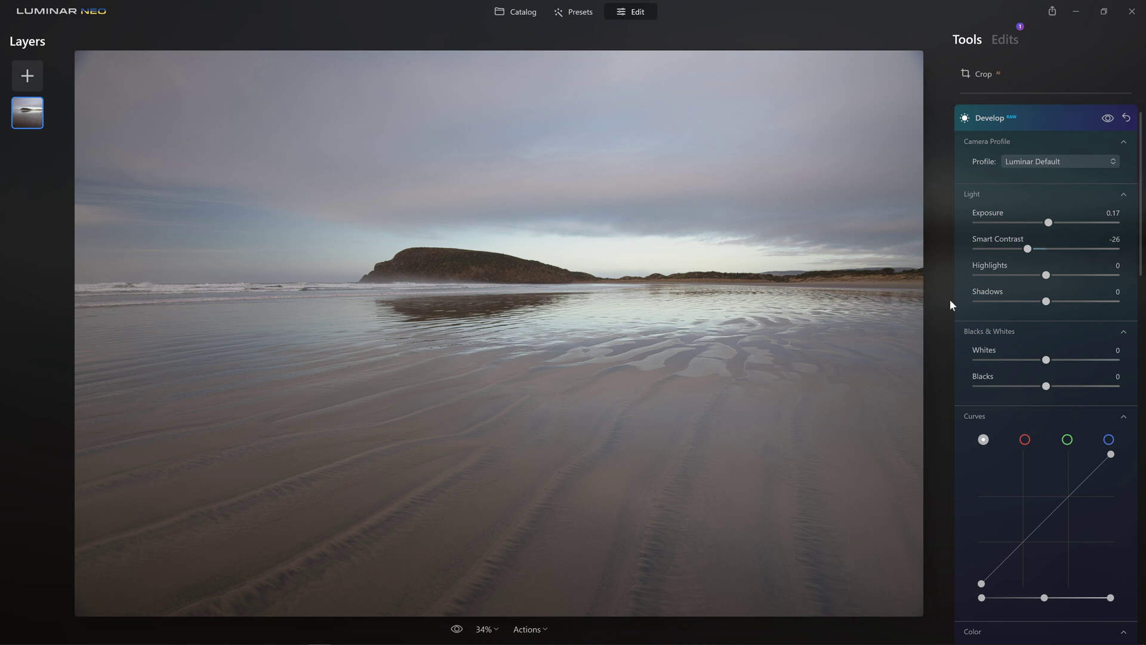
Step: Set Highlights to -58, Shadows to -13, Whites to 32 and Blacks to -25
left_click_drag(1046, 274, 1006, 275)
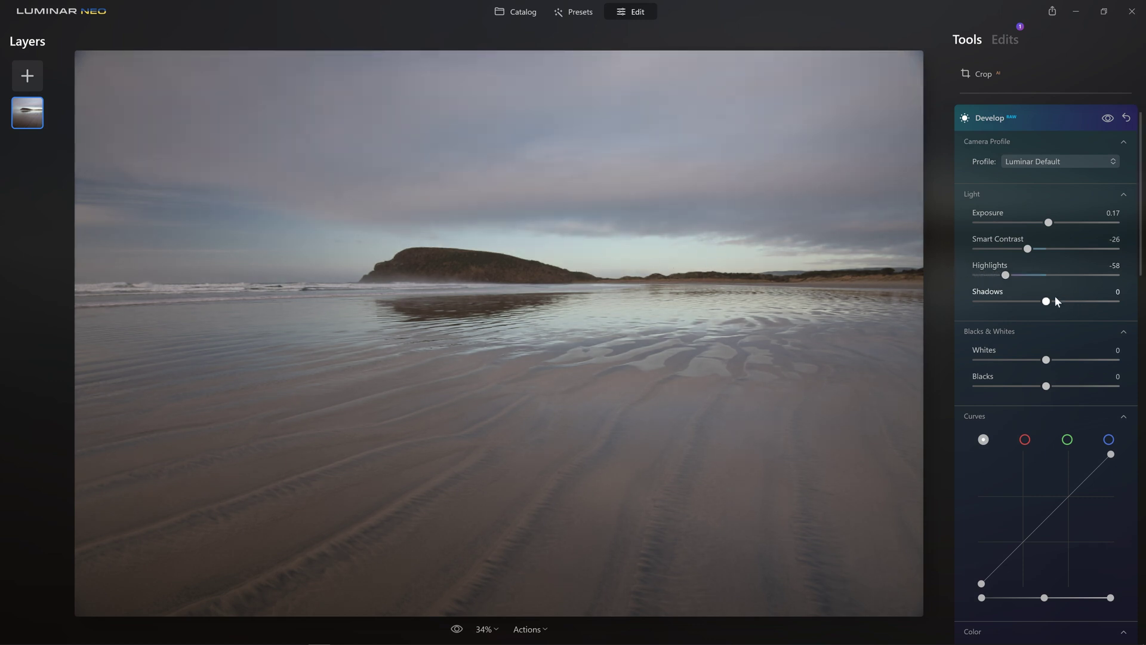
left_click_drag(1045, 301, 974, 302)
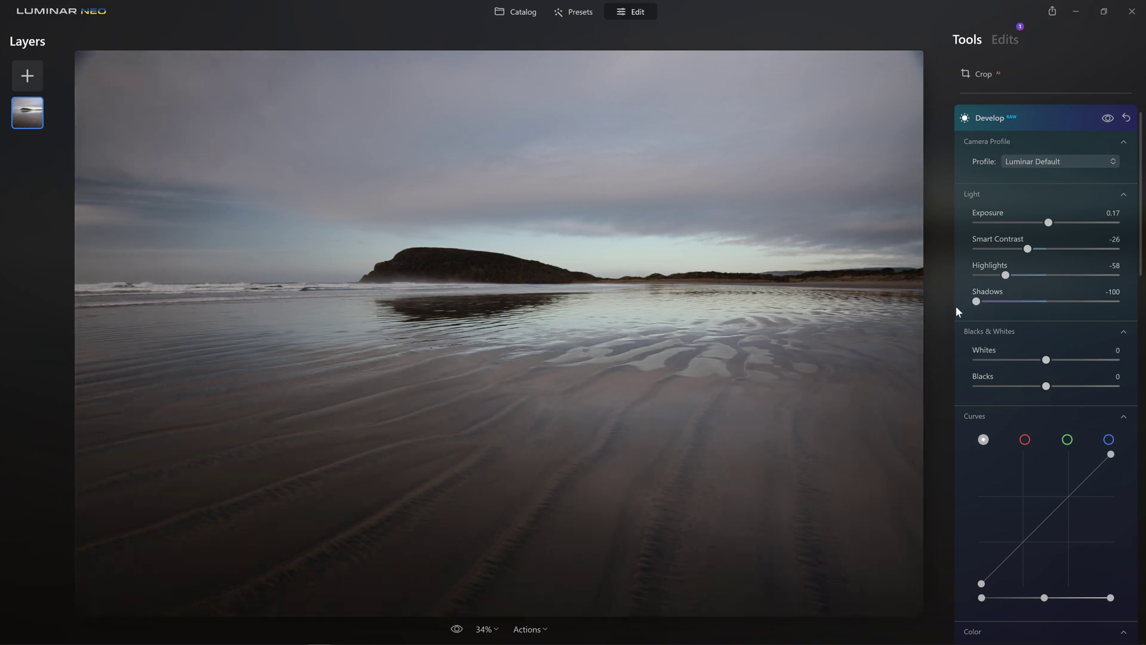
left_click_drag(976, 302, 1034, 308)
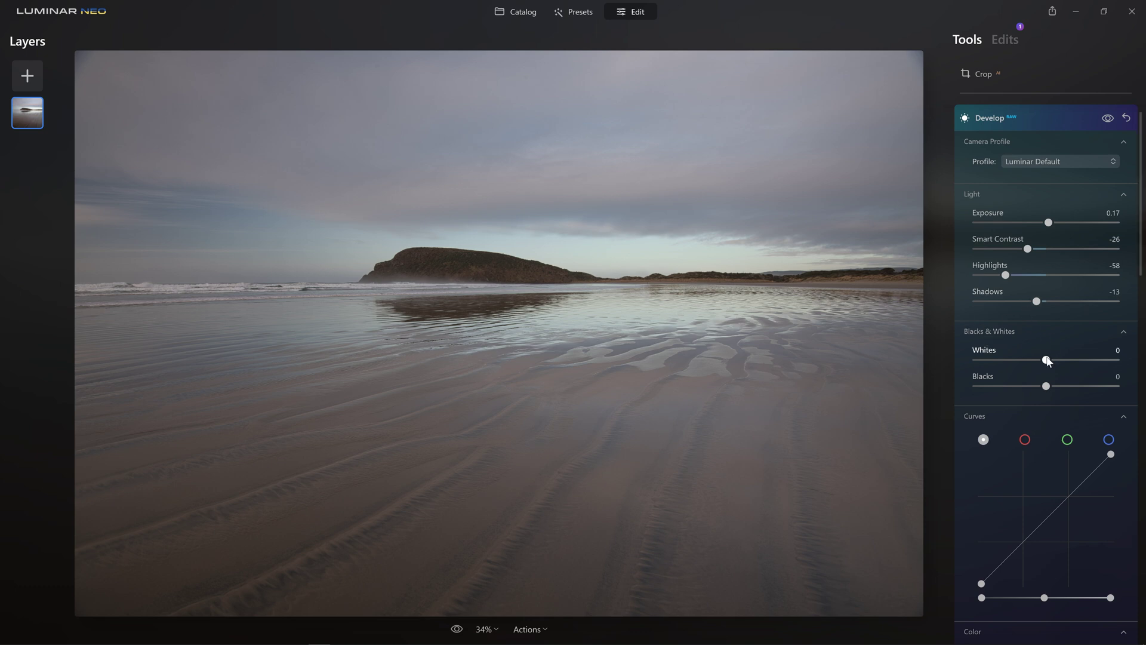
left_click_drag(1046, 361, 1028, 386)
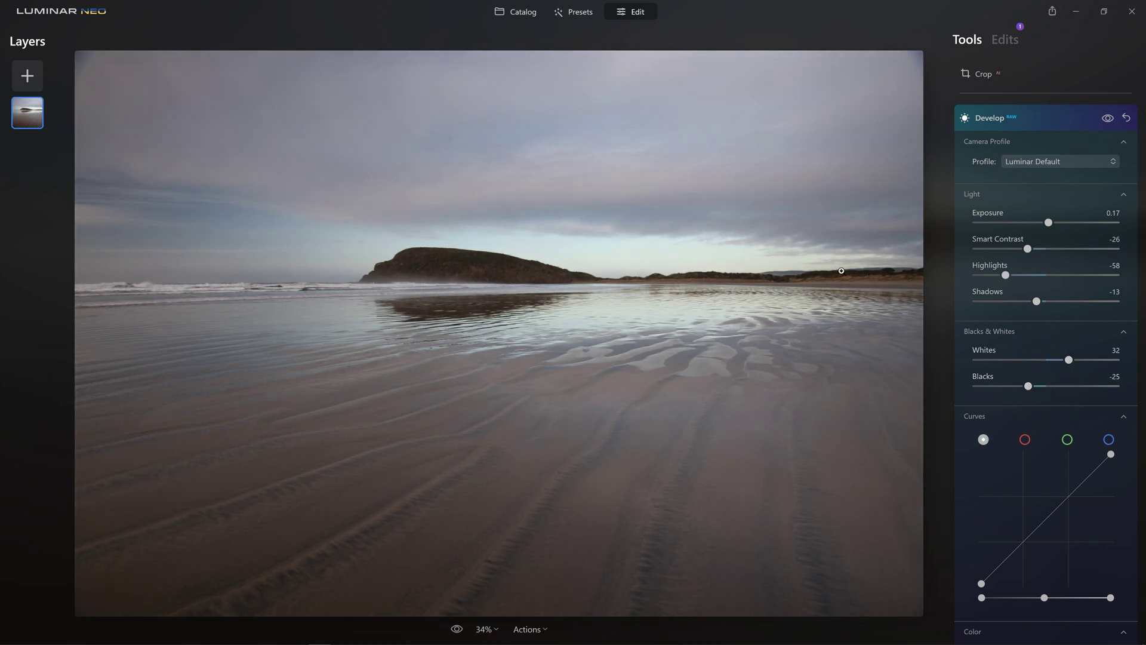
Step: Cool the white balance Temperature to 4694 for a blue cast
scroll(964, 315, "down", 7)
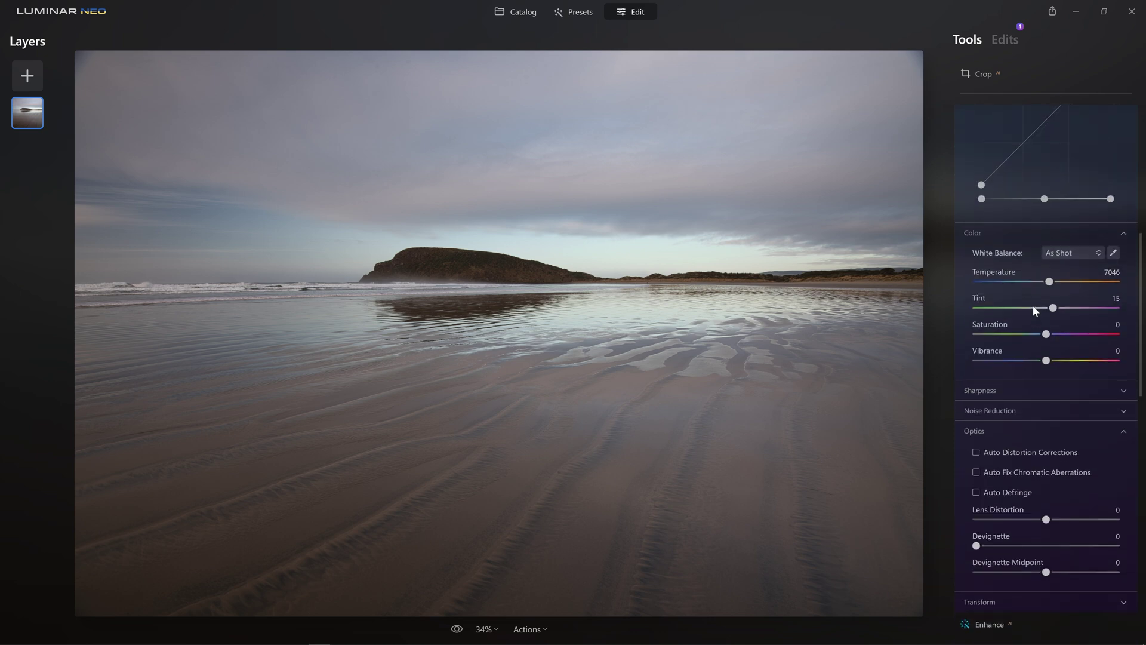
left_click_drag(1053, 275, 1032, 274)
double_click(1030, 276)
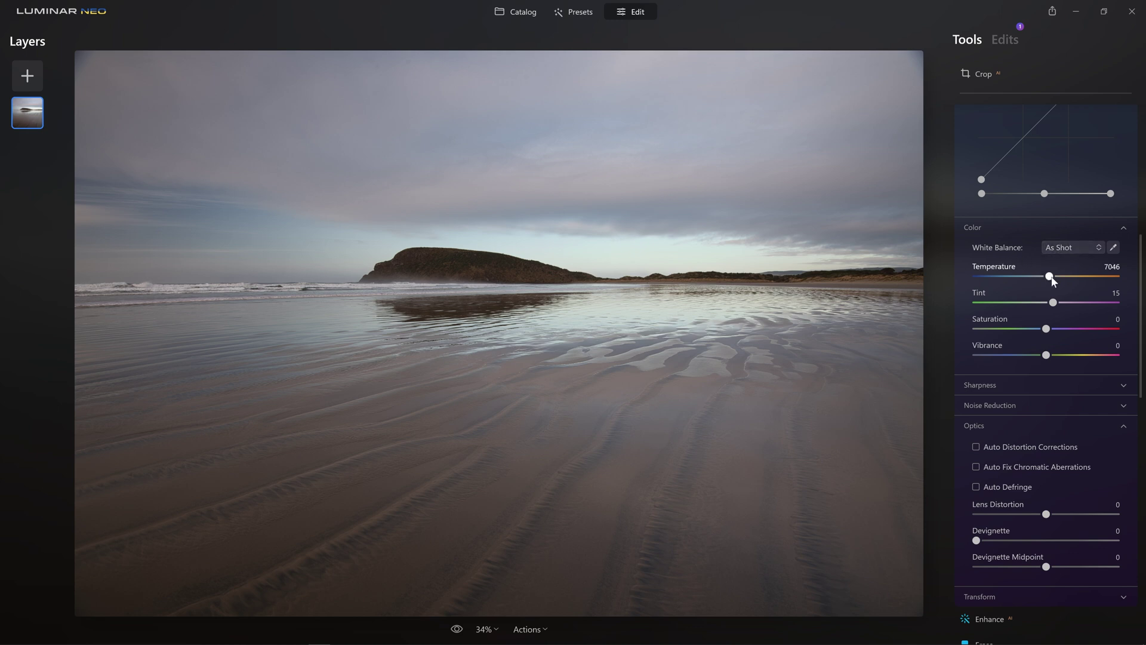
mouse_move(1049, 276)
left_mouse_down()
mouse_move(1024, 278)
mouse_move(1034, 281)
left_mouse_up()
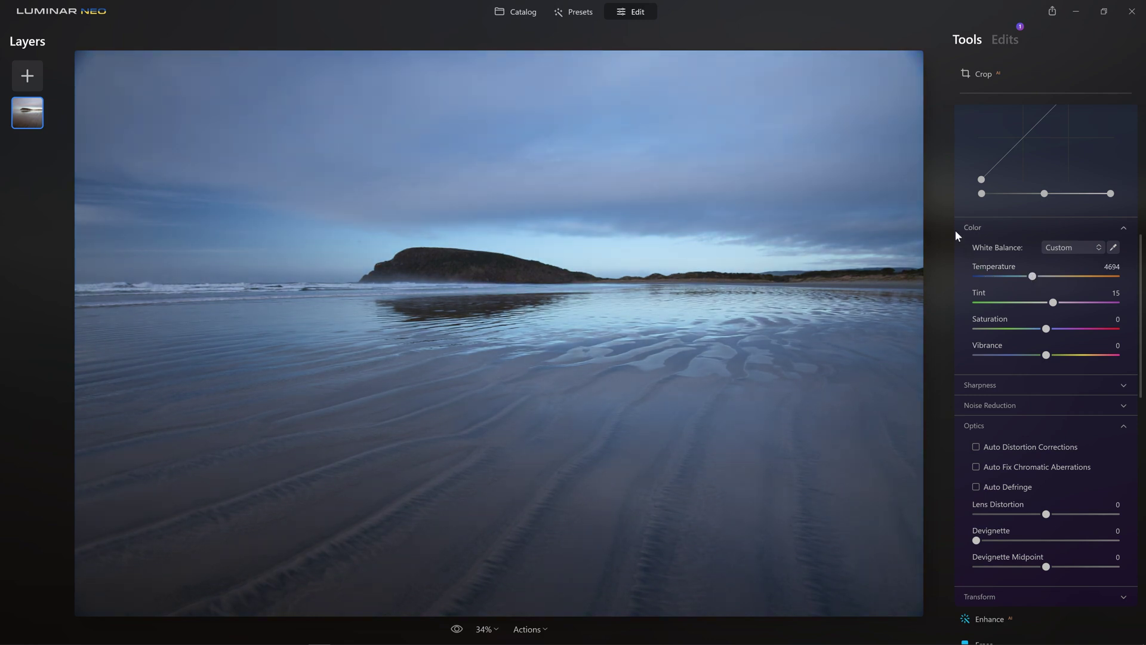
Step: Compare the photo with and without the Develop adjustments
scroll(1033, 227, "up", 3)
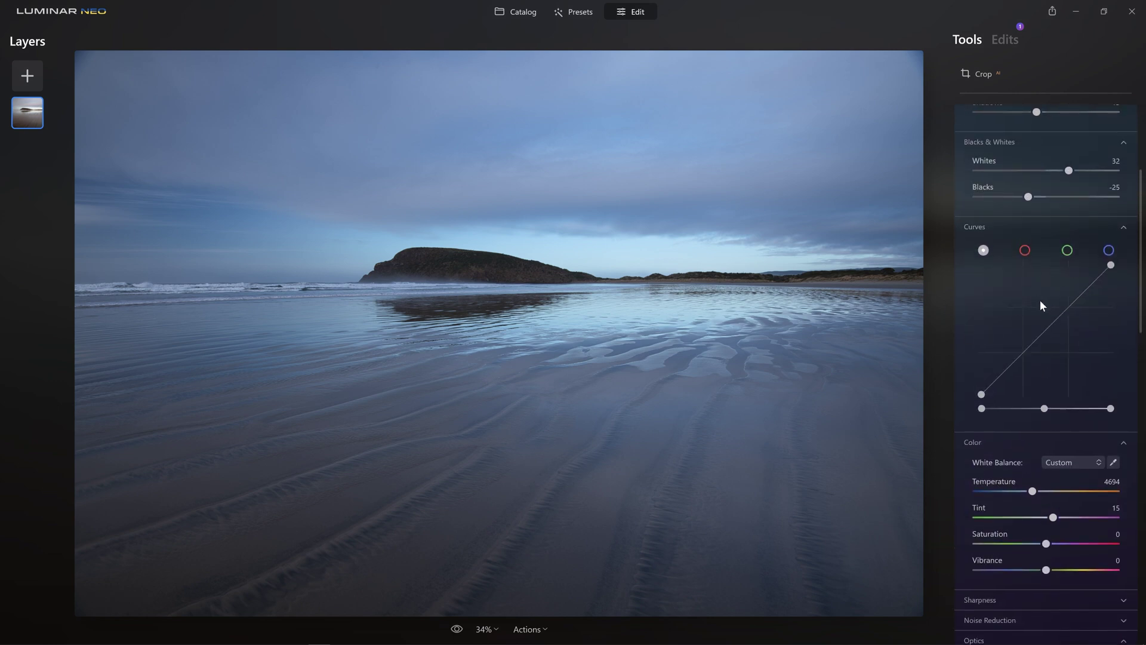
scroll(1039, 299, "up", 2)
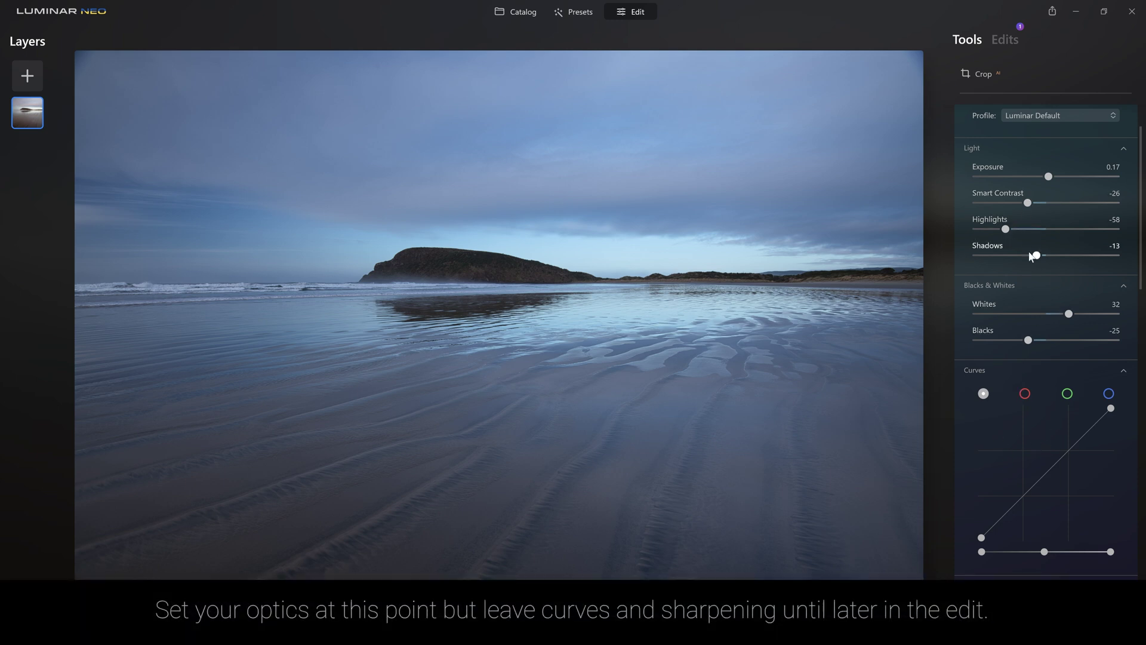
scroll(1015, 198, "up", 1)
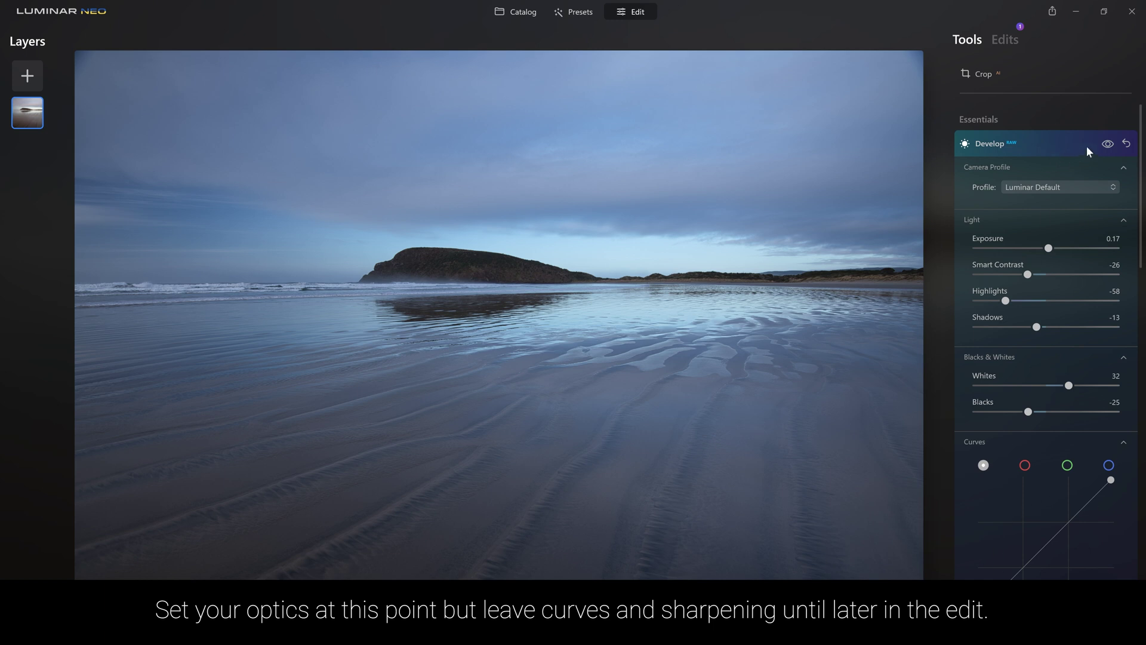
left_click(1104, 146)
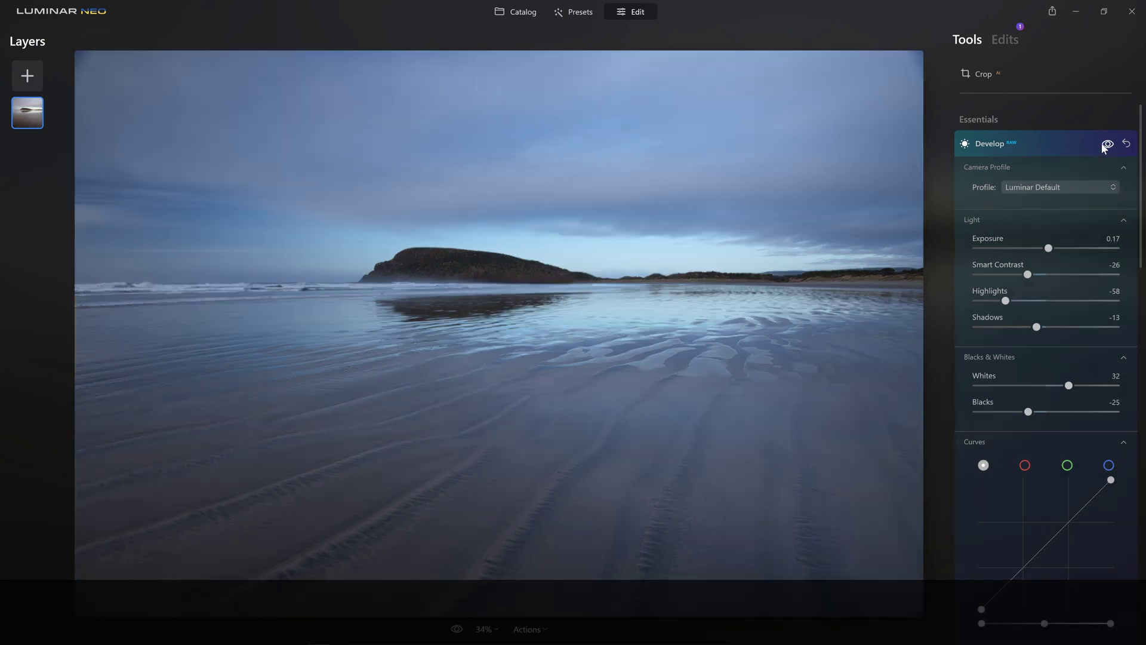
left_click(1104, 146)
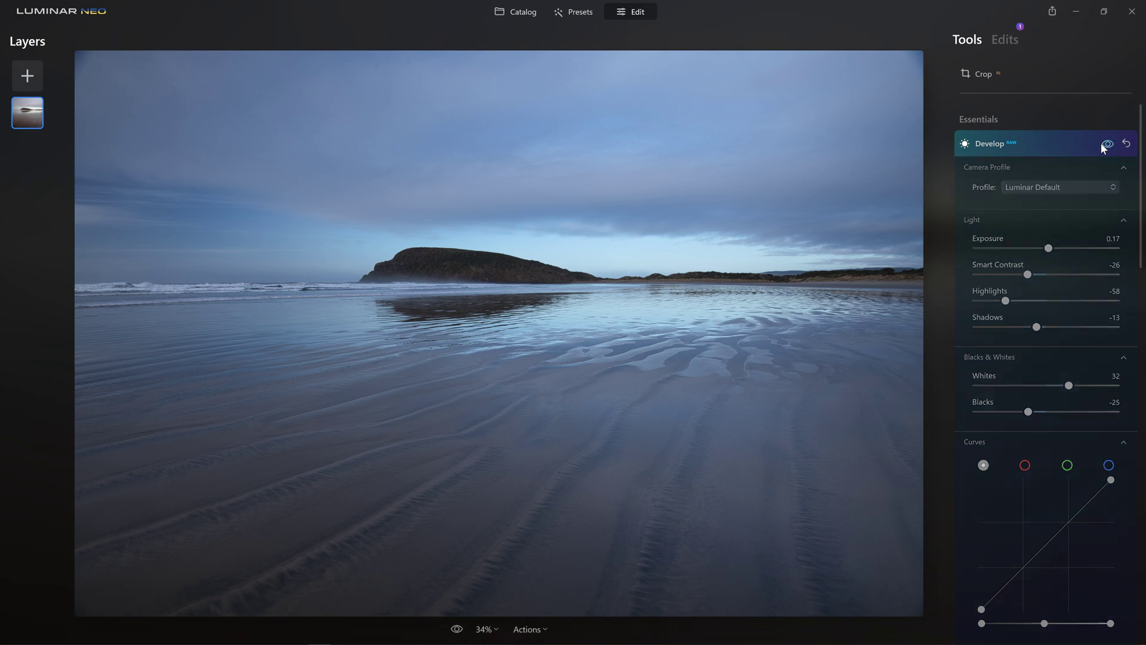
left_click(1103, 147)
left_click(1101, 149)
left_click(1041, 138)
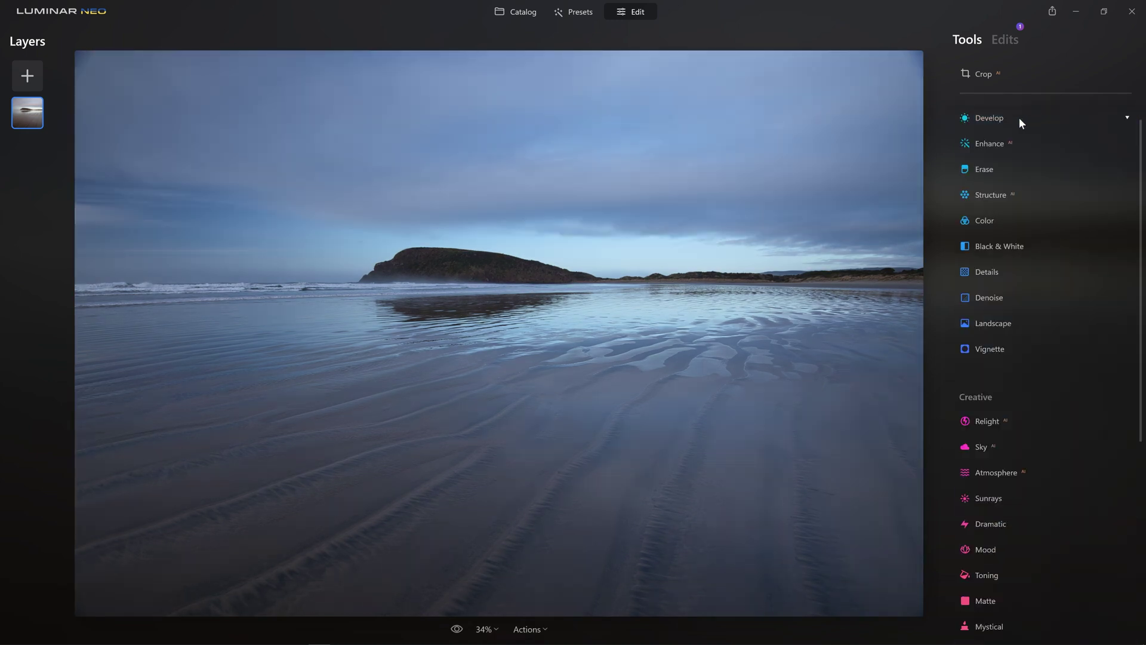
left_click(1007, 142)
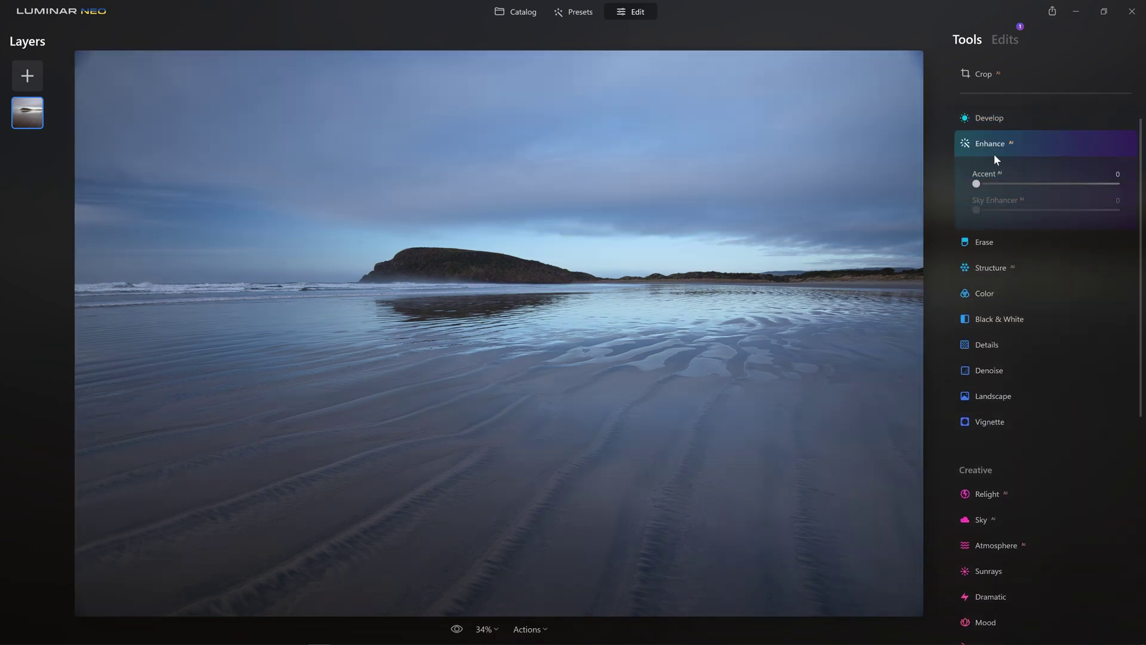
left_click_drag(976, 184, 1104, 184)
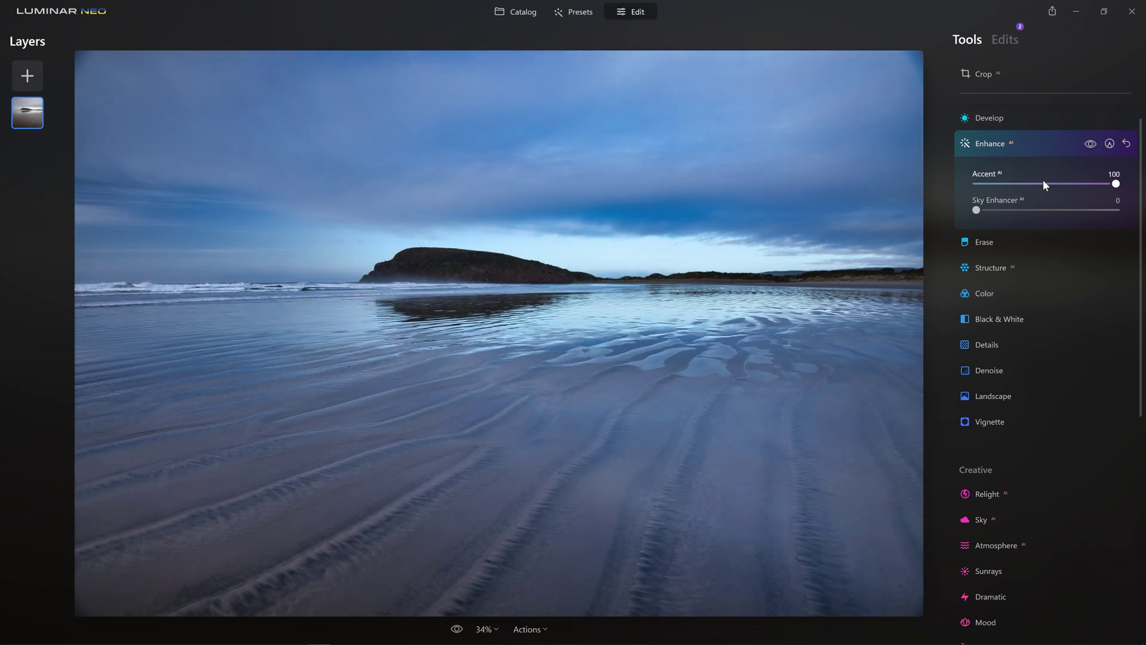
left_click(1091, 143)
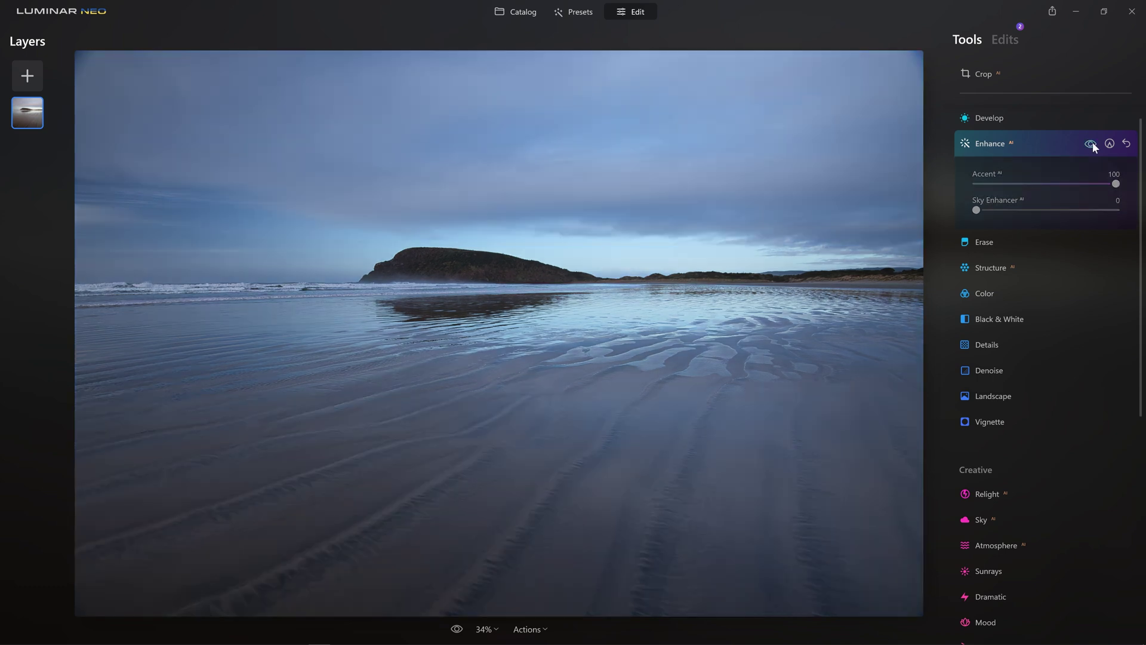
left_click(1091, 143)
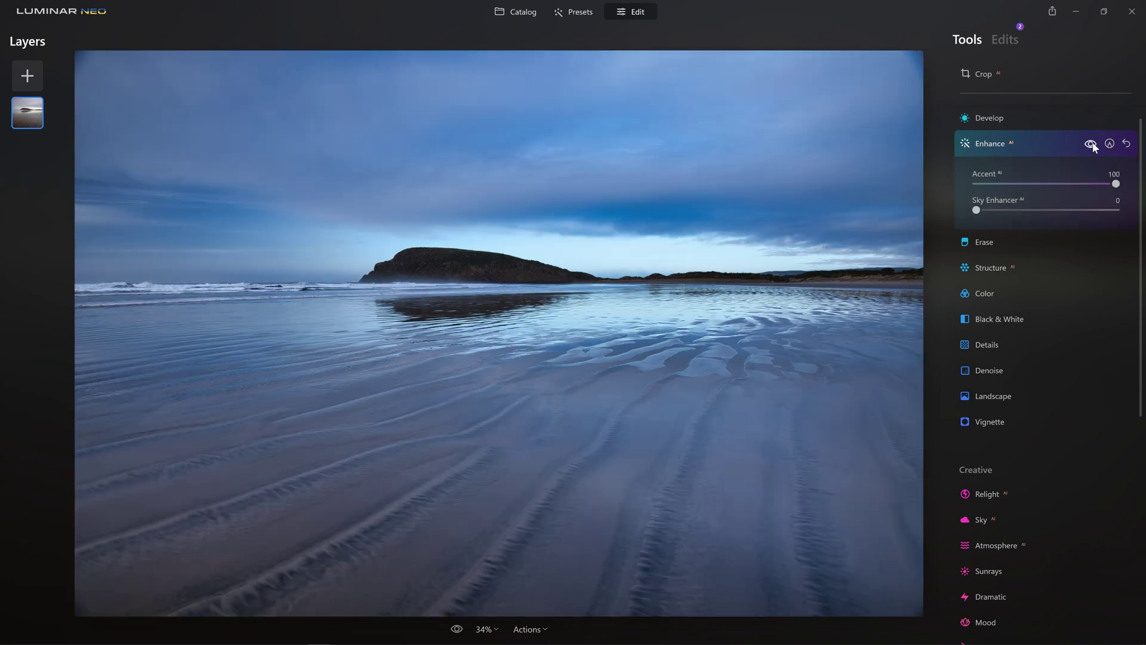
left_click(1091, 143)
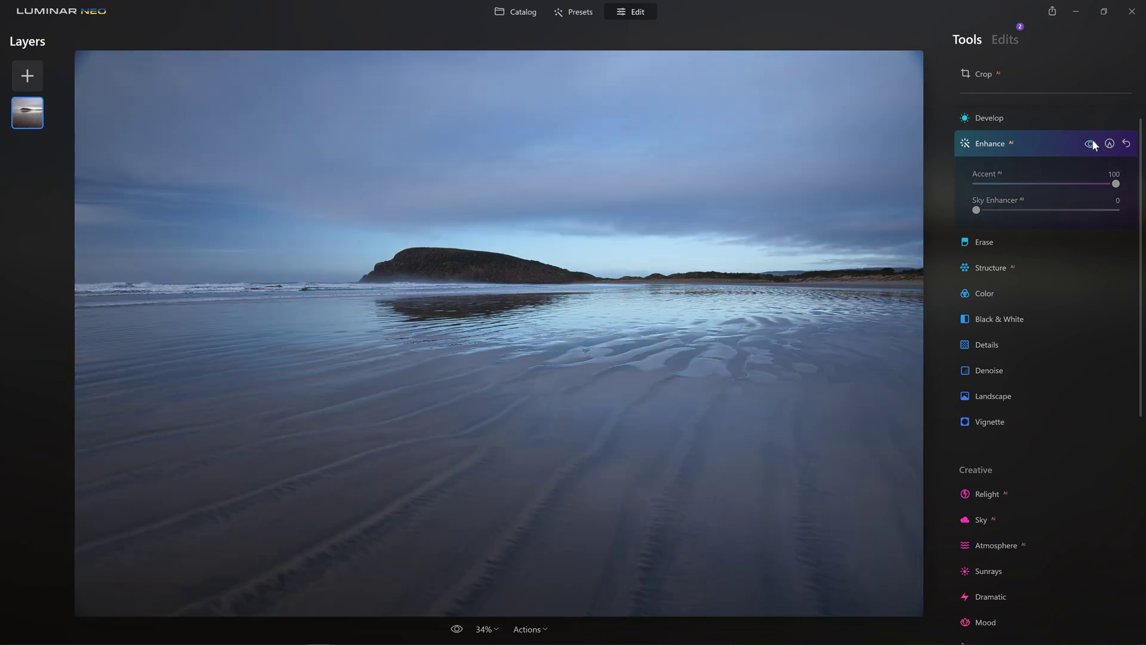
left_click(1092, 143)
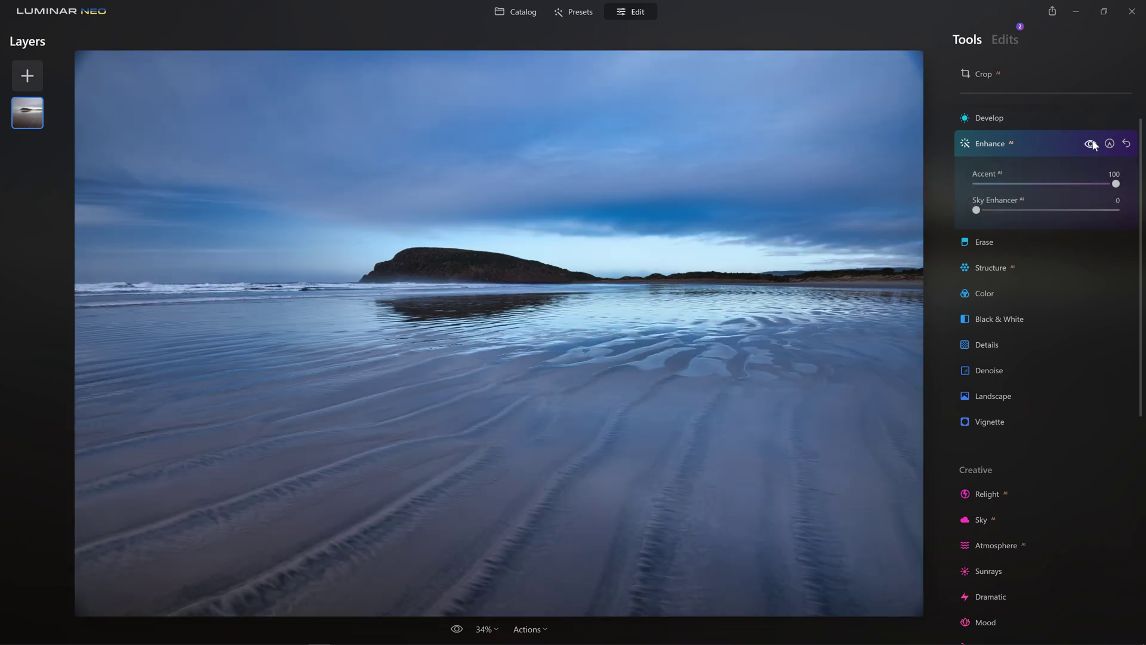
left_click(1091, 143)
left_click(1091, 143)
left_click(1105, 144)
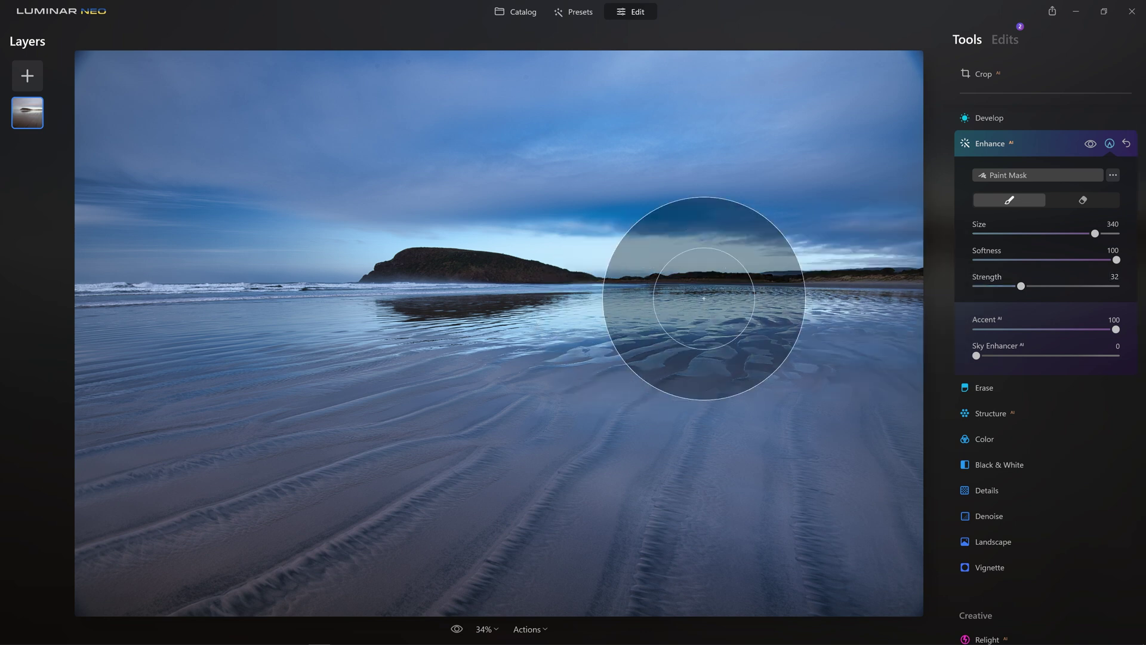
Step: Paint the Enhance mask over the horizon and foreground sand, shrinking the brush from 268 to 76
mouse_move(869, 255)
left_mouse_down()
mouse_move(897, 263)
mouse_move(794, 283)
mouse_move(652, 281)
mouse_move(504, 255)
left_mouse_up()
key("bracketleft")
key("bracketleft")
key("bracketleft")
key("bracketleft")
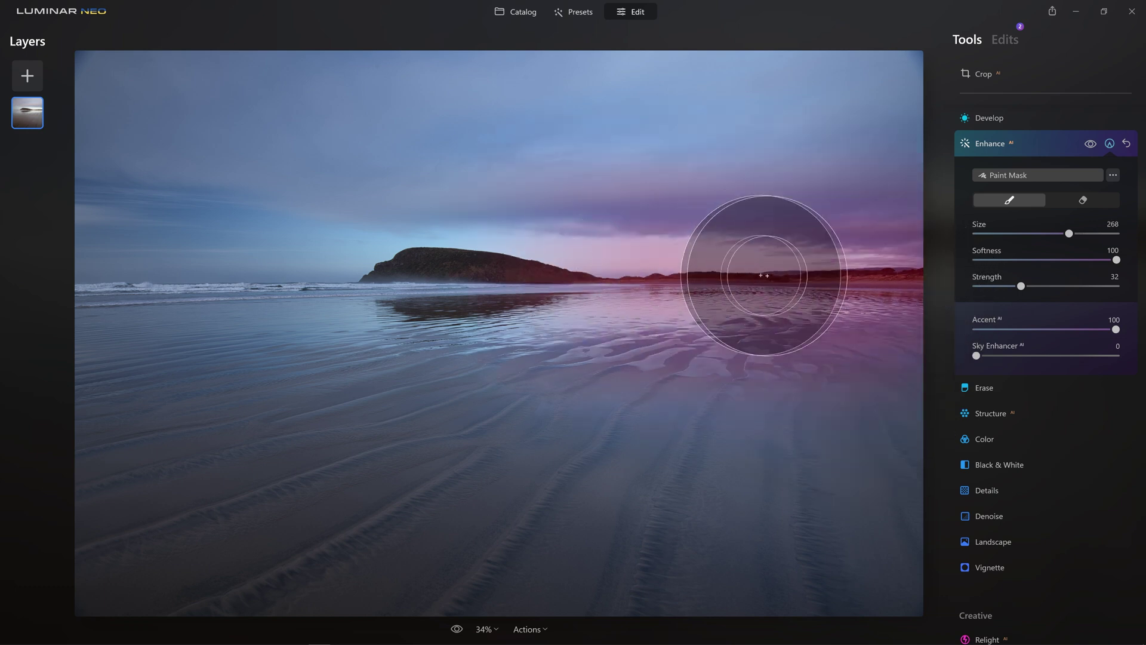
mouse_move(923, 321)
left_mouse_down()
mouse_move(555, 350)
mouse_move(269, 346)
mouse_move(55, 368)
mouse_move(900, 409)
mouse_move(312, 422)
mouse_move(883, 499)
mouse_move(2, 609)
mouse_move(1126, 512)
mouse_move(809, 409)
left_mouse_up()
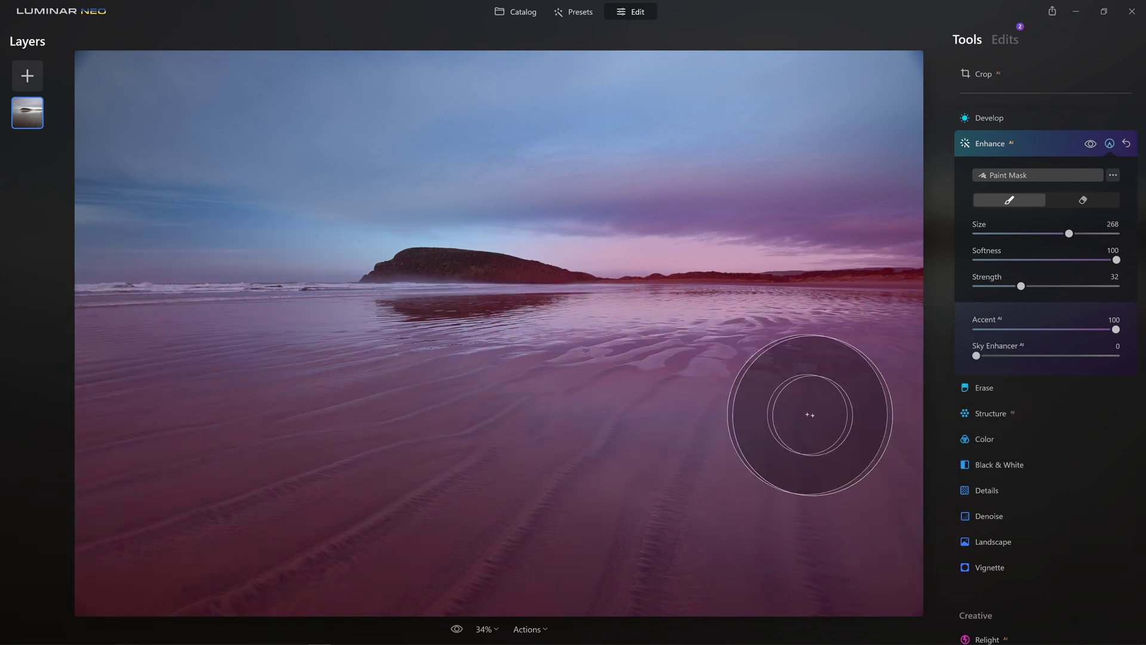
key("bracketleft")
key("bracketleft")
key("bracketleft")
key("bracketleft")
key("bracketleft")
key("bracketleft")
key("bracketright")
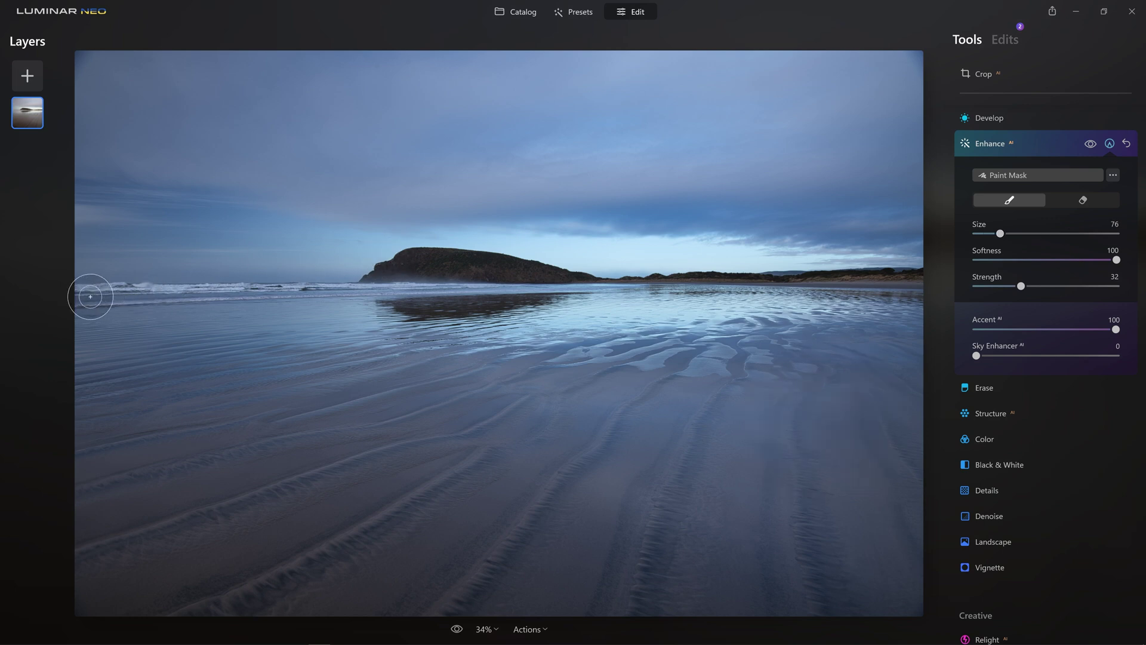
left_click_drag(81, 293, 507, 278)
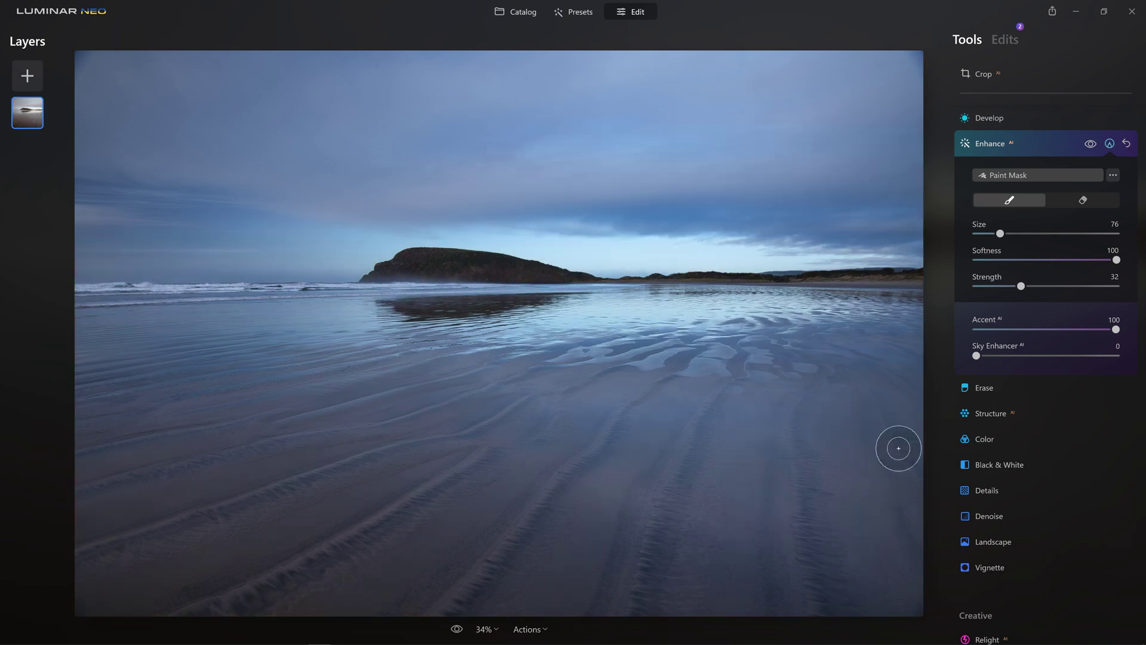
Step: Check the masked Enhance effect on and off and erase unwanted areas from the mask
left_click(1088, 146)
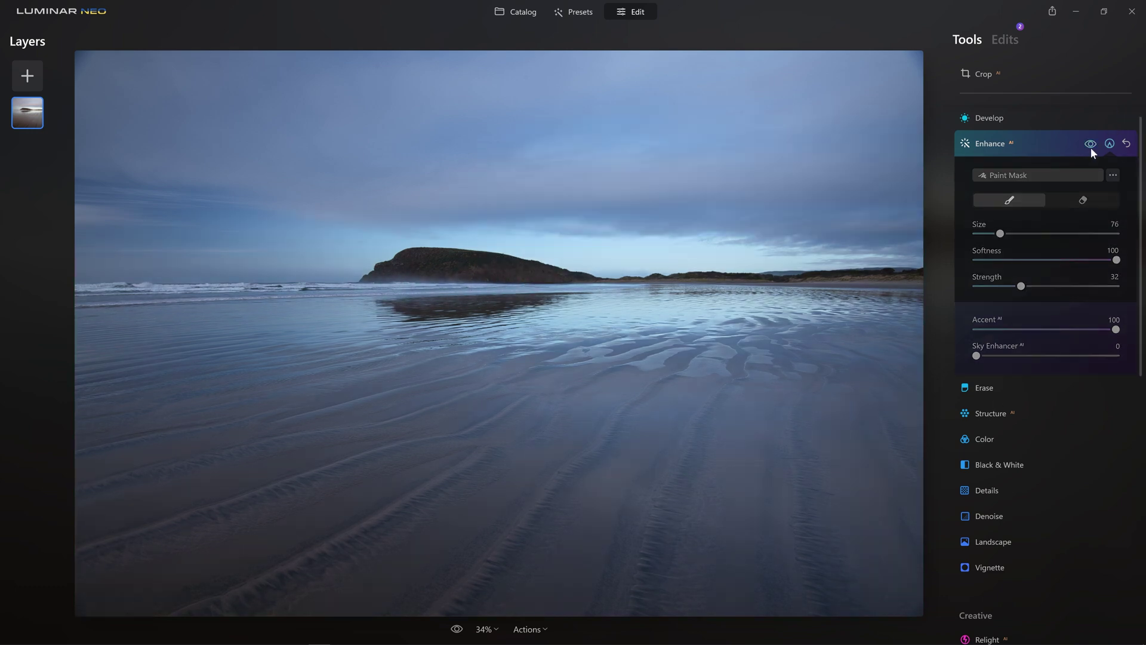
left_click(1090, 146)
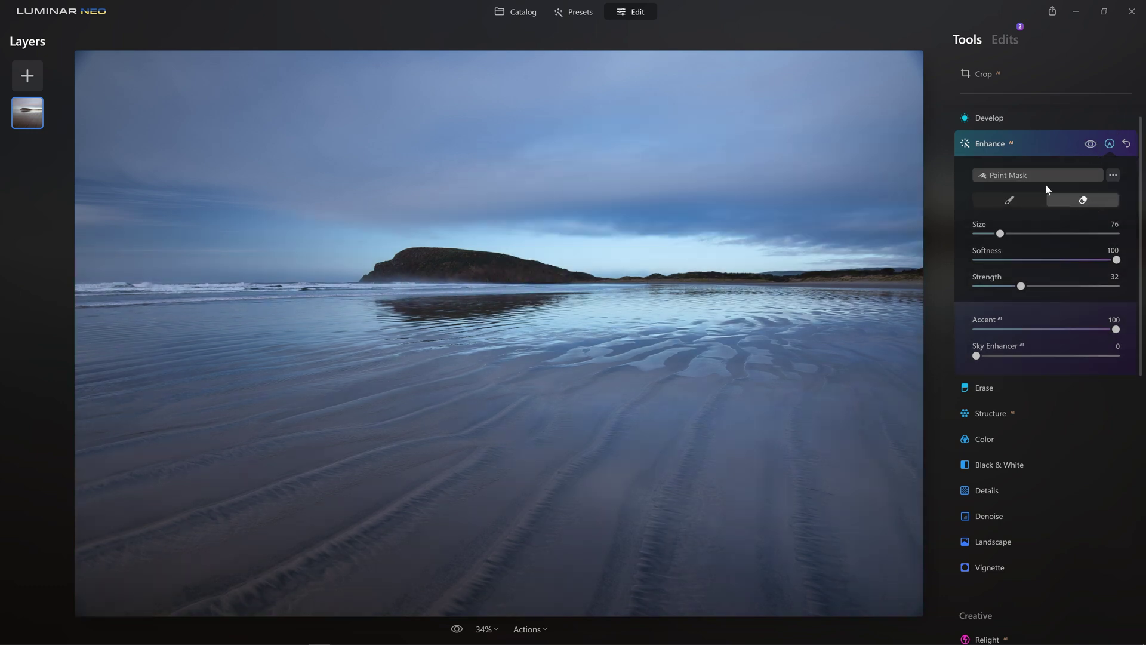
mouse_move(686, 211)
left_mouse_down()
mouse_move(875, 226)
mouse_move(773, 215)
mouse_move(997, 209)
left_mouse_up()
Step: Set Structure Amount to 100 and toggle the effect on and off to compare
left_click(1074, 146)
left_click(1015, 195)
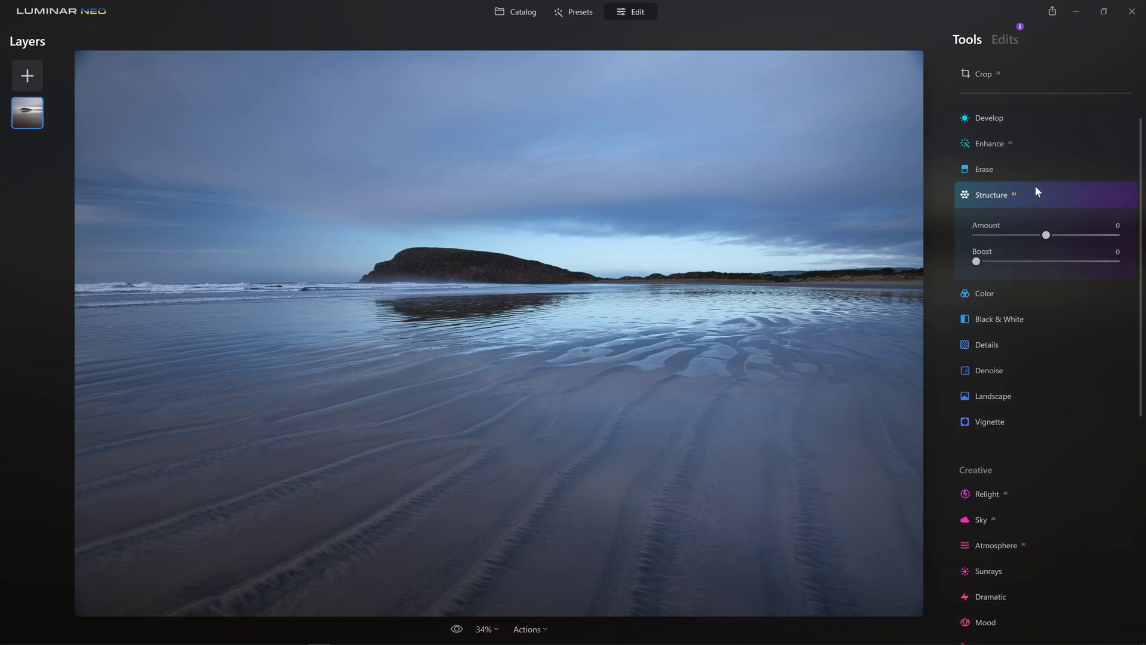
left_click_drag(1047, 235, 1122, 234)
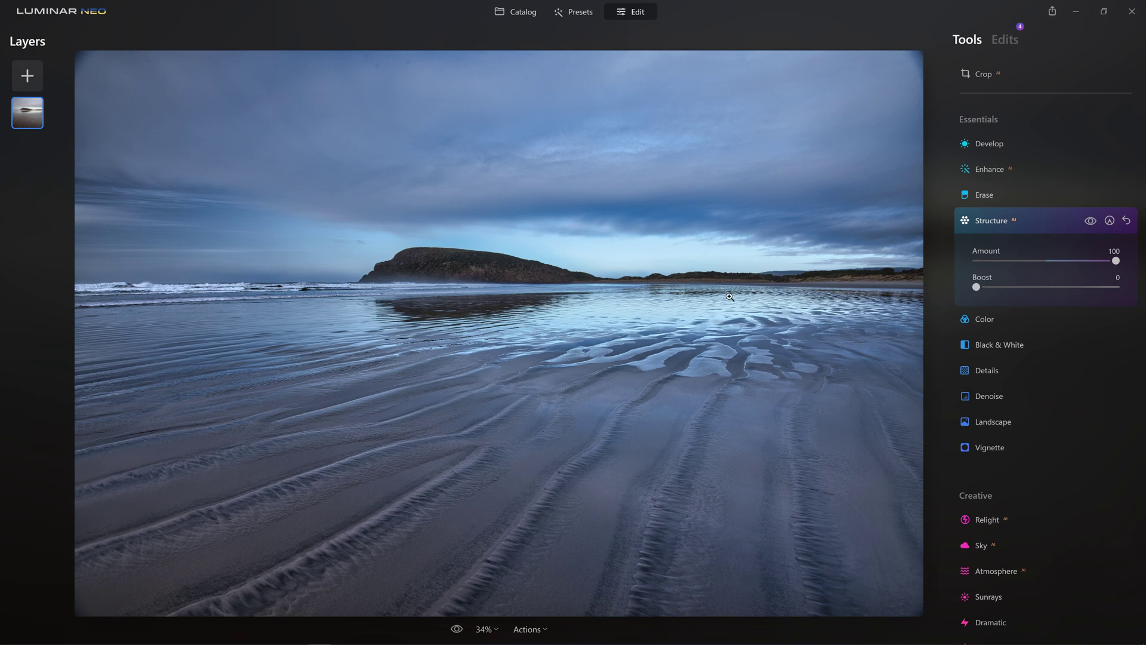
left_click(1092, 222)
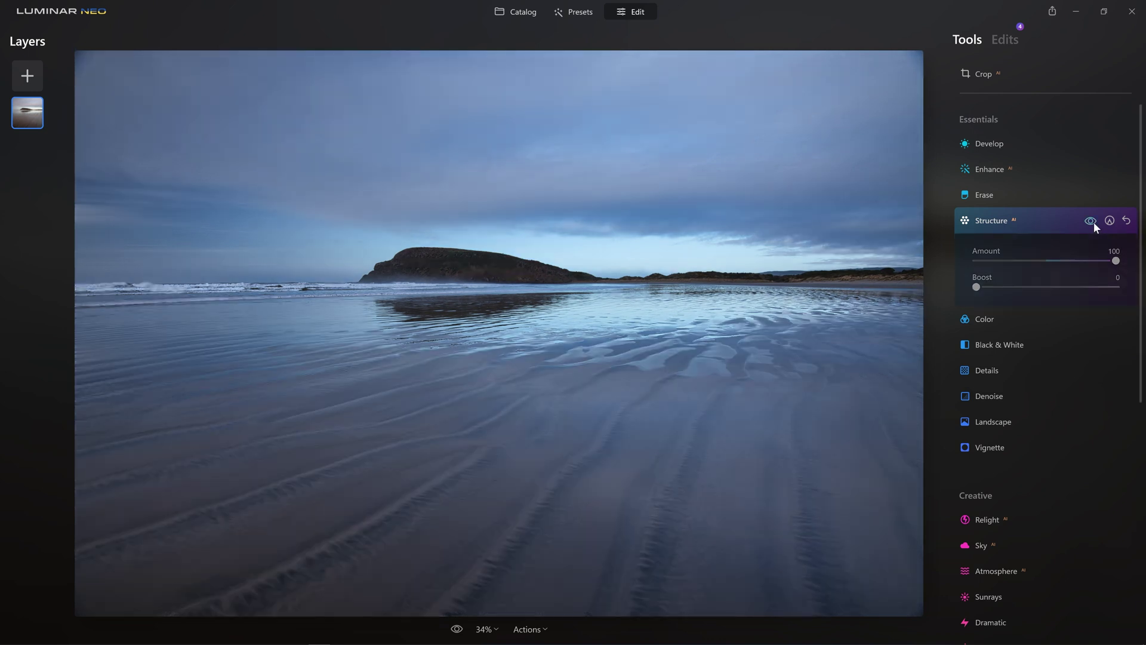
left_click(1092, 221)
left_click(1093, 222)
Step: Start a Structure paint mask with a Strength 20, Size 232 brush and paint across the sand
left_click(1094, 221)
left_click(1109, 221)
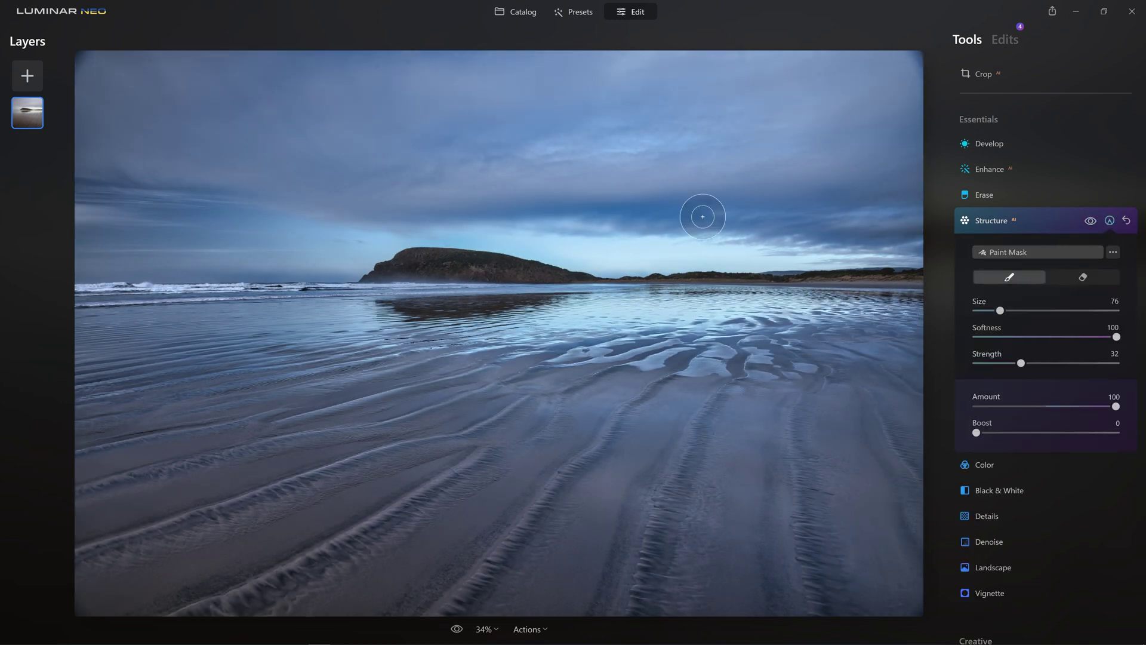
left_click_drag(1000, 310, 1048, 310)
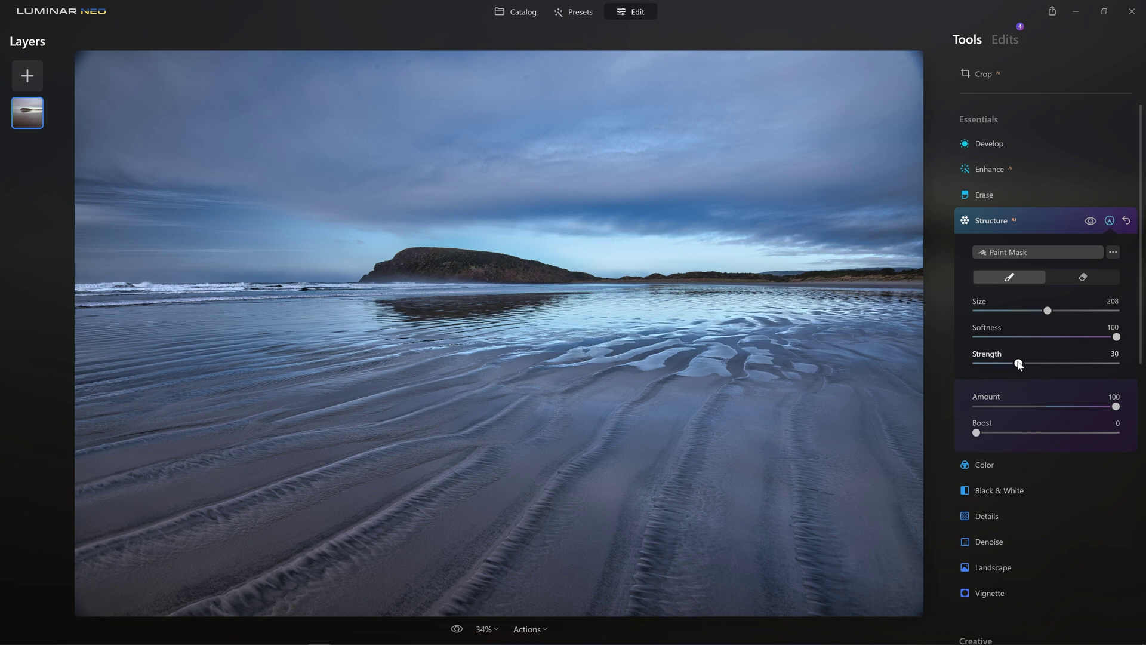
left_click_drag(1020, 363, 1004, 362)
key("bracketright")
key("bracketright")
key("bracketright")
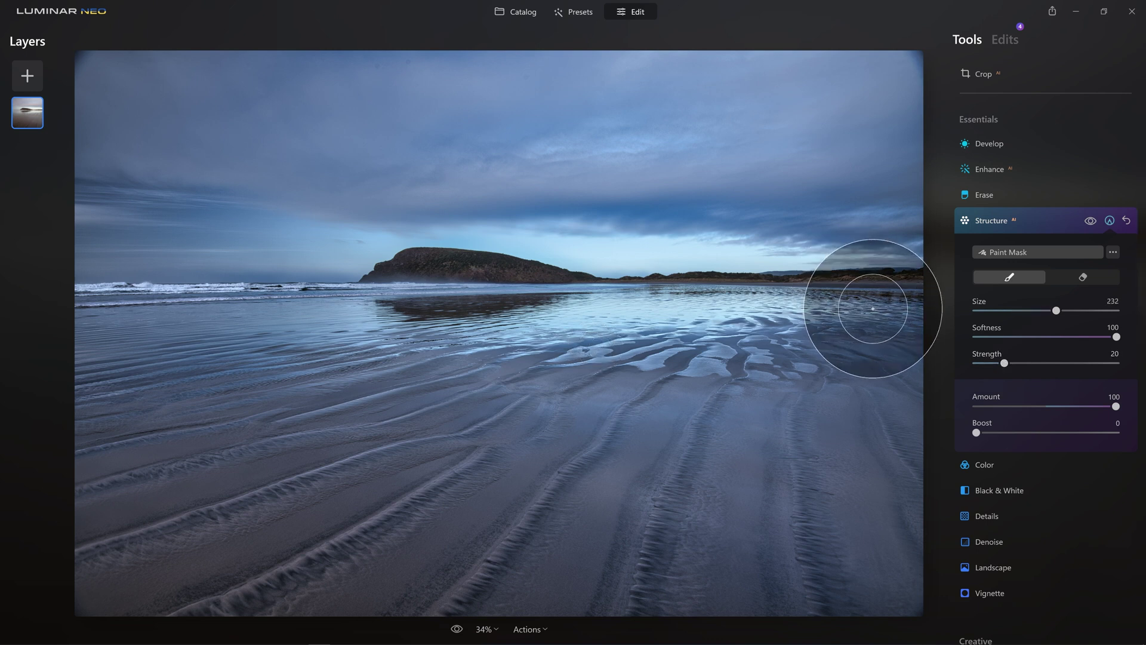
mouse_move(895, 317)
left_mouse_down()
mouse_move(752, 328)
mouse_move(642, 302)
mouse_move(116, 286)
left_mouse_up()
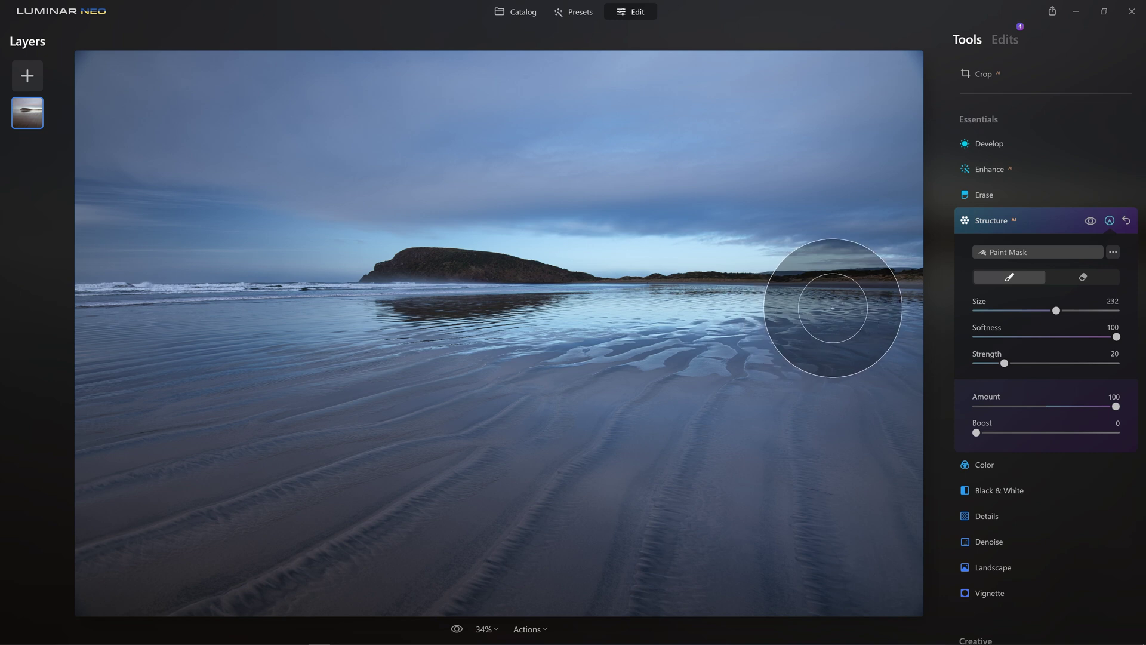
Step: Paint the Structure mask along the right horizon with a smaller brush and compare
key("bracketleft")
key("bracketleft")
key("bracketleft")
key("bracketleft")
key("bracketleft")
key("bracketleft")
key("bracketleft")
key("bracketleft")
key("bracketleft")
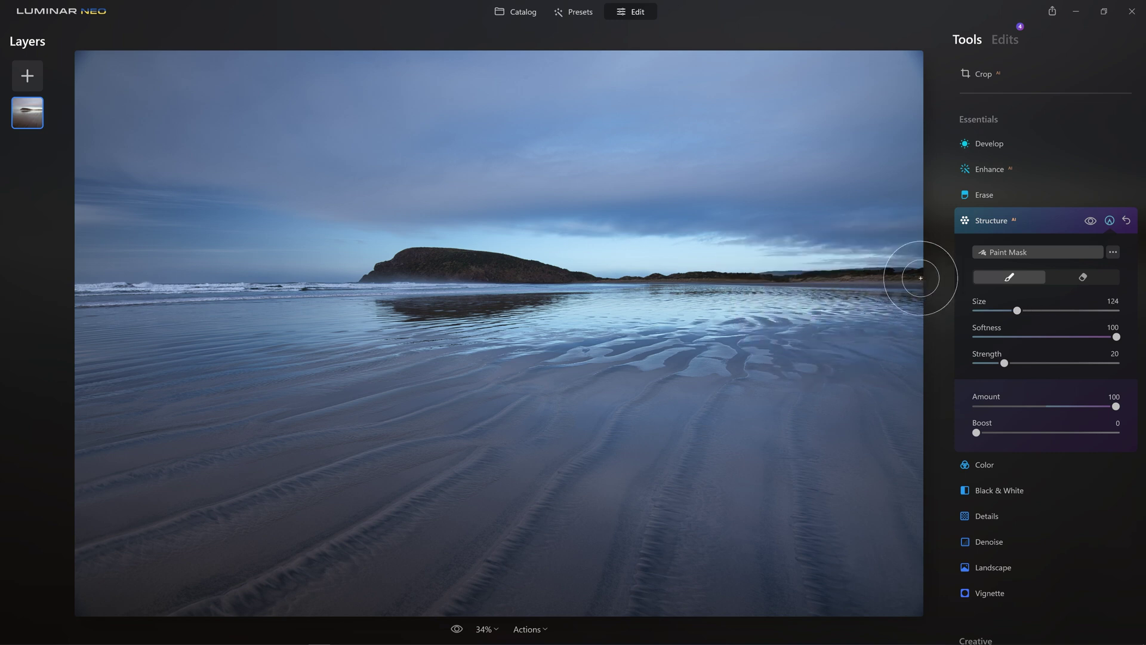
mouse_move(892, 278)
left_mouse_down()
mouse_move(568, 266)
mouse_move(456, 248)
mouse_move(515, 281)
mouse_move(473, 258)
mouse_move(568, 273)
mouse_move(412, 256)
mouse_move(545, 271)
mouse_move(778, 259)
left_mouse_up()
key("bracketleft")
key("bracketleft")
key("bracketleft")
key("bracketleft")
key("bracketleft")
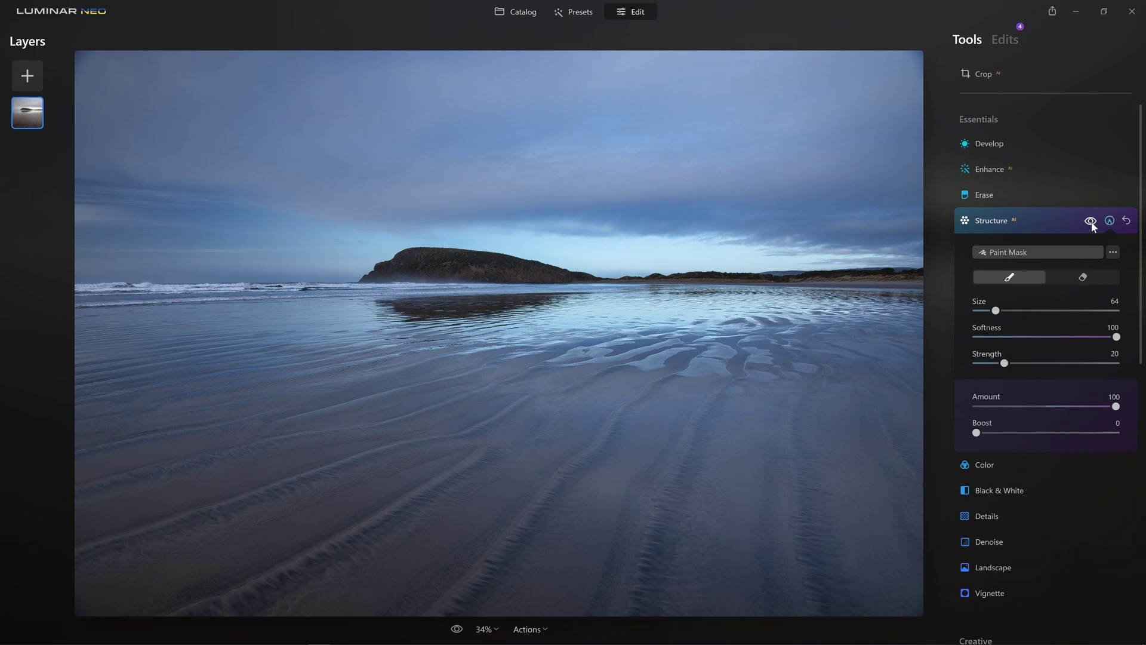
left_click(1090, 221)
left_click(1090, 221)
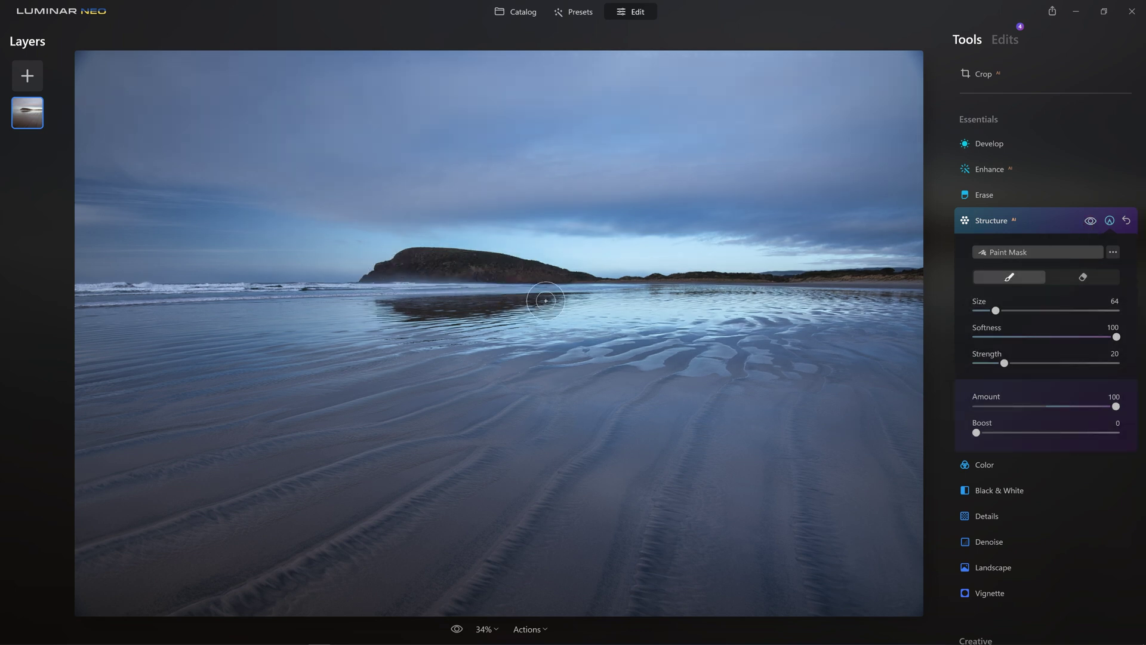
Step: Paint two Structure mask strokes down the wet sand with a Size 76 brush
key("bracketright")
key("bracketright")
key("bracketright")
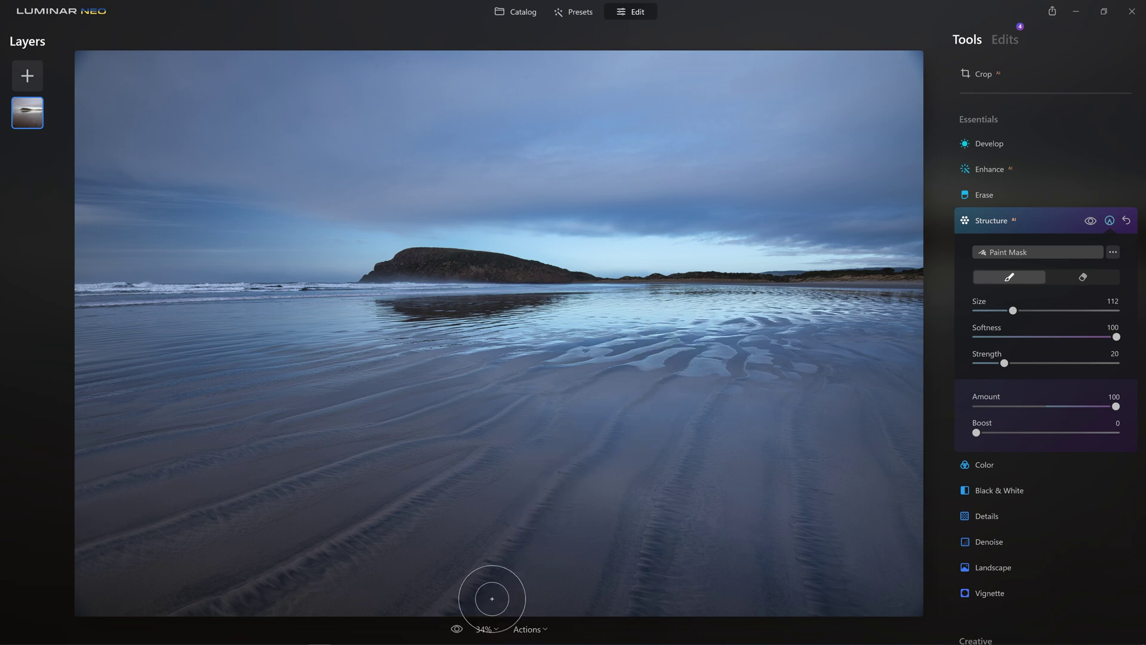
key("bracketleft")
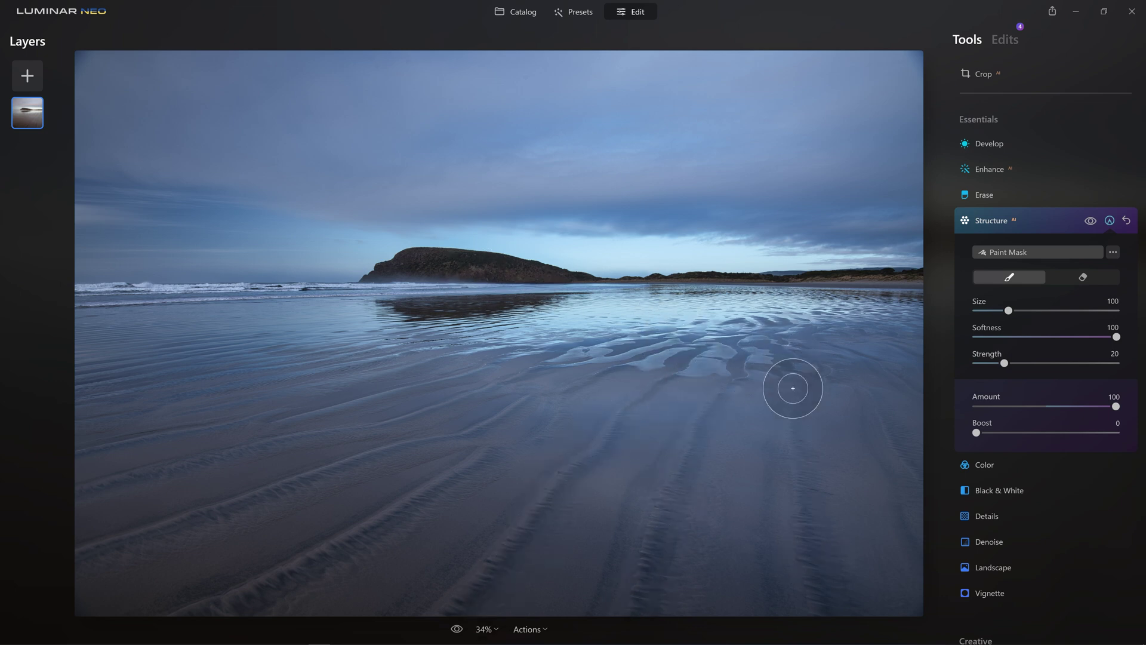
key("bracketleft")
key("bracketleft")
mouse_move(808, 383)
left_mouse_down()
mouse_move(788, 450)
mouse_move(797, 552)
left_mouse_up()
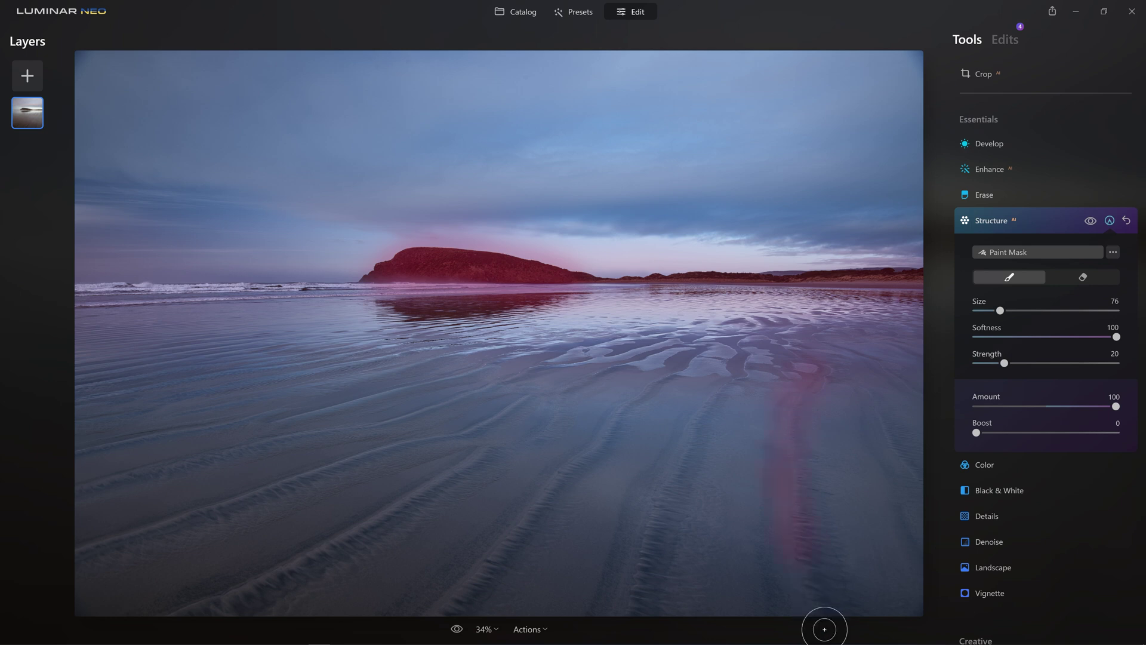
left_click_drag(701, 430, 650, 637)
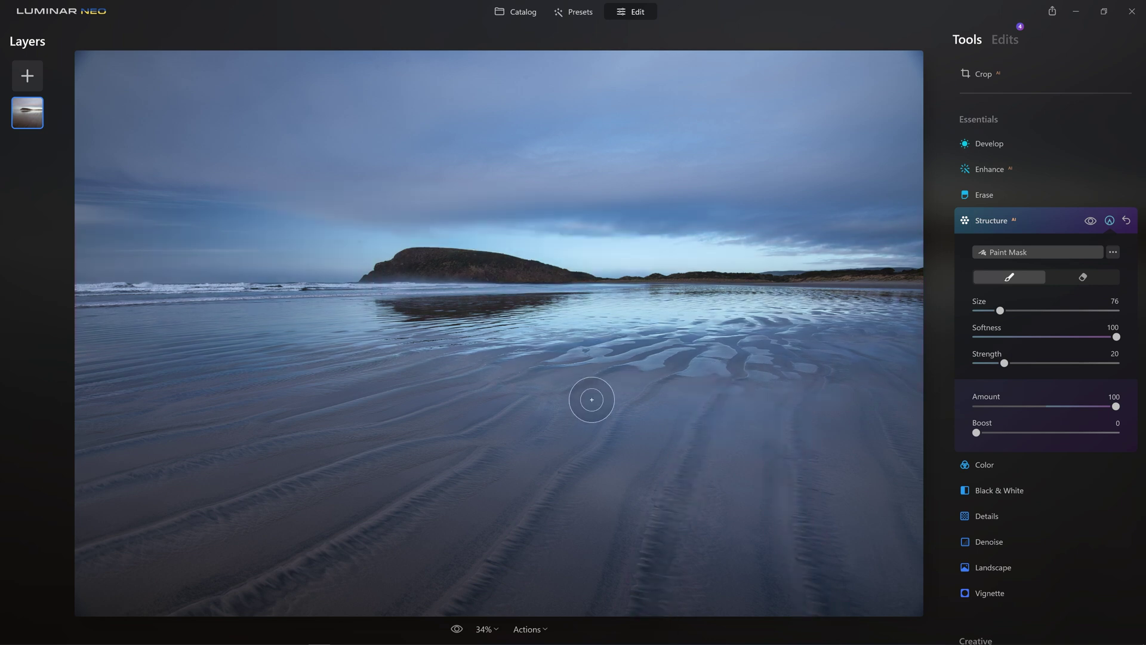
Step: Paint the sand tracks toward the lower-left with a Size 52 brush and show the masked effect
key("bracketleft")
key("bracketleft")
left_click_drag(652, 374, 611, 435)
mouse_move(619, 379)
left_mouse_down()
mouse_move(553, 396)
mouse_move(238, 606)
mouse_move(330, 555)
mouse_move(261, 527)
mouse_move(79, 539)
mouse_move(292, 492)
left_mouse_up()
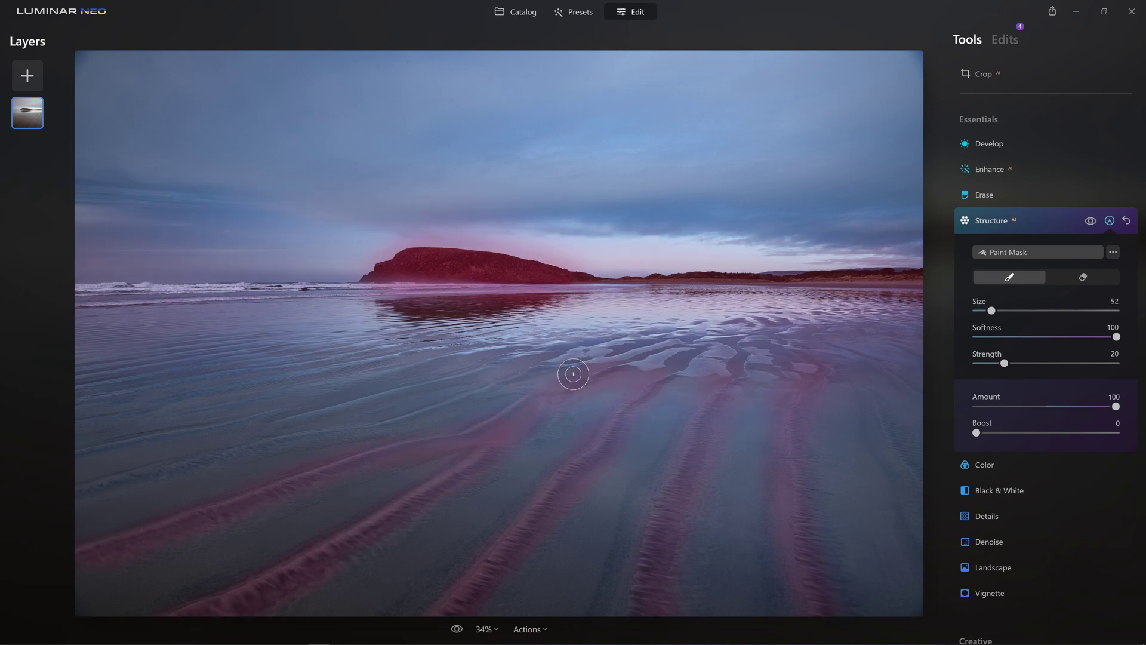
mouse_move(272, 434)
left_mouse_down()
mouse_move(75, 484)
mouse_move(179, 466)
left_mouse_up()
mouse_move(239, 456)
left_mouse_down()
mouse_move(562, 429)
mouse_move(889, 328)
left_mouse_up()
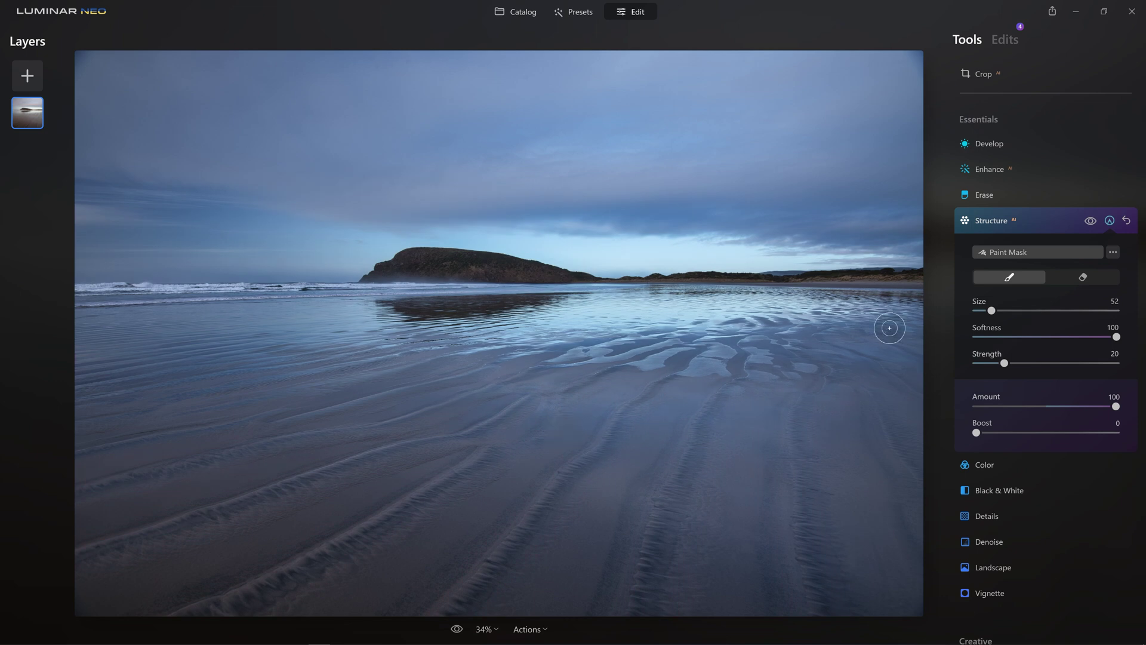
left_click(1088, 221)
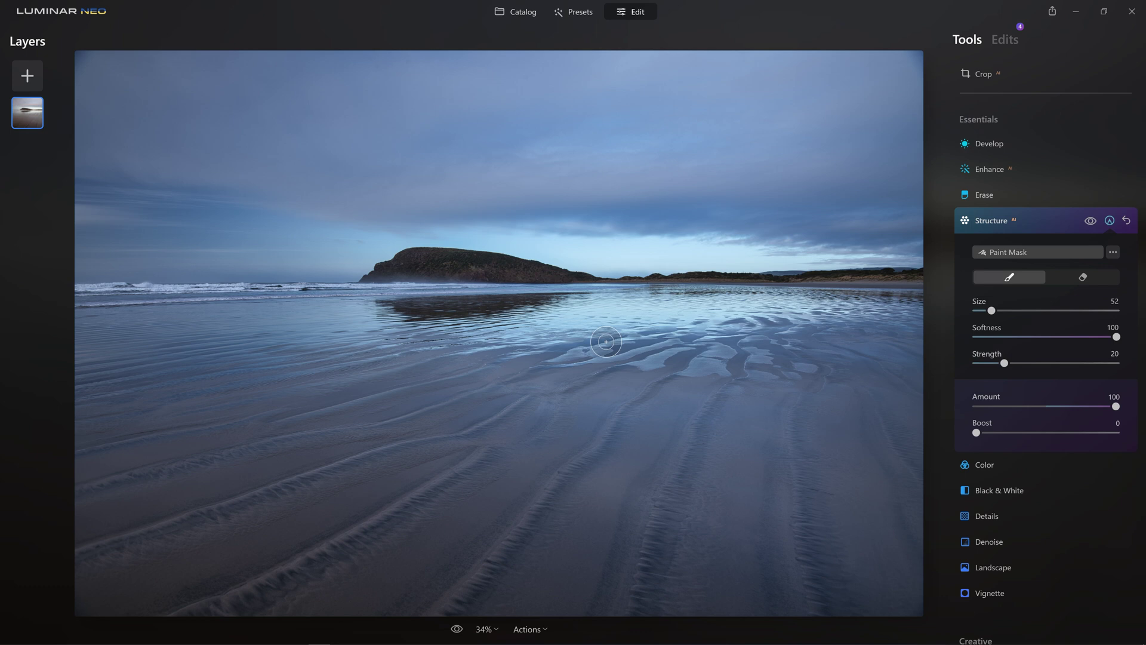
Step: Convert to Black & White and darken Blue luminance to -73, with Yellow 52, Green 26, Cyan 30
left_click(1018, 273)
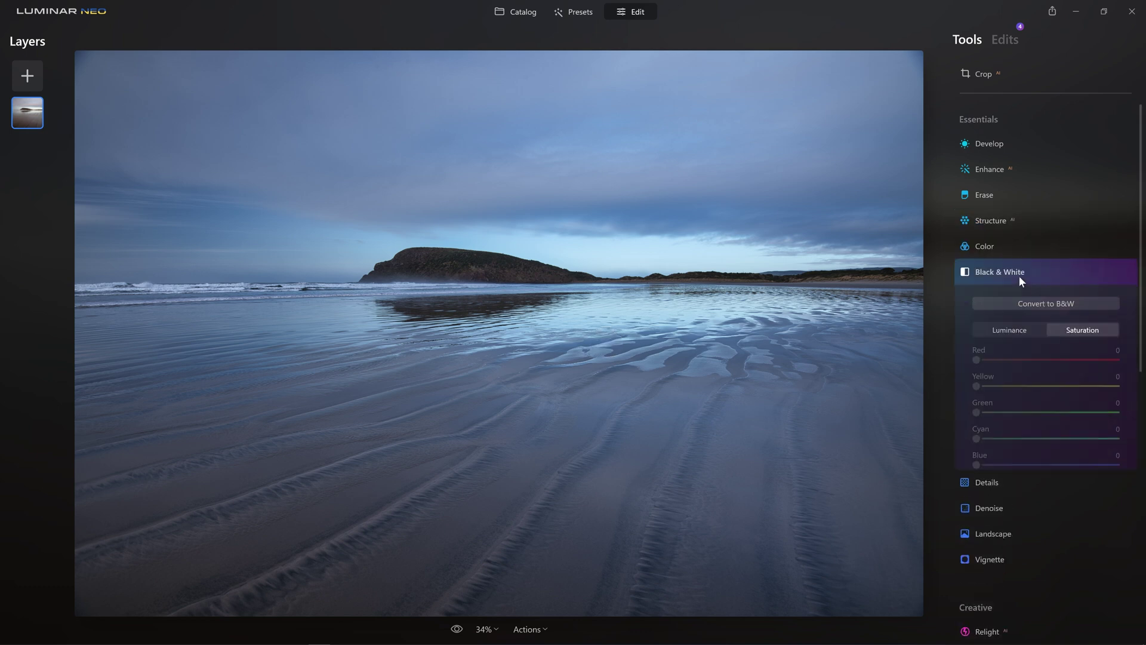
left_click(1061, 303)
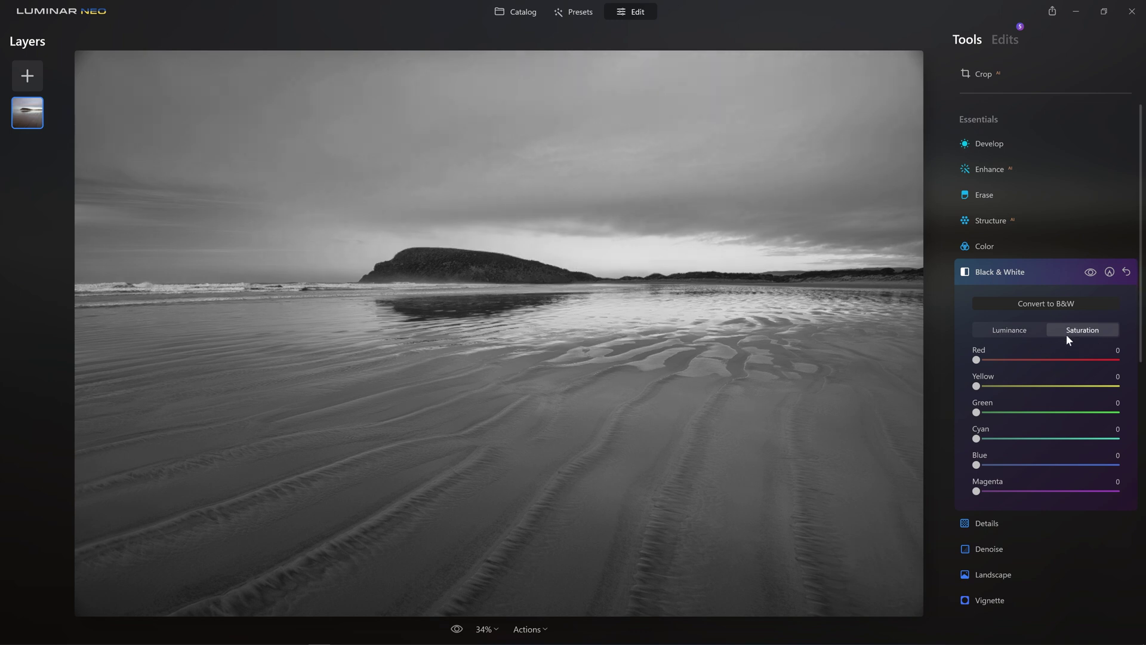
left_click(1022, 331)
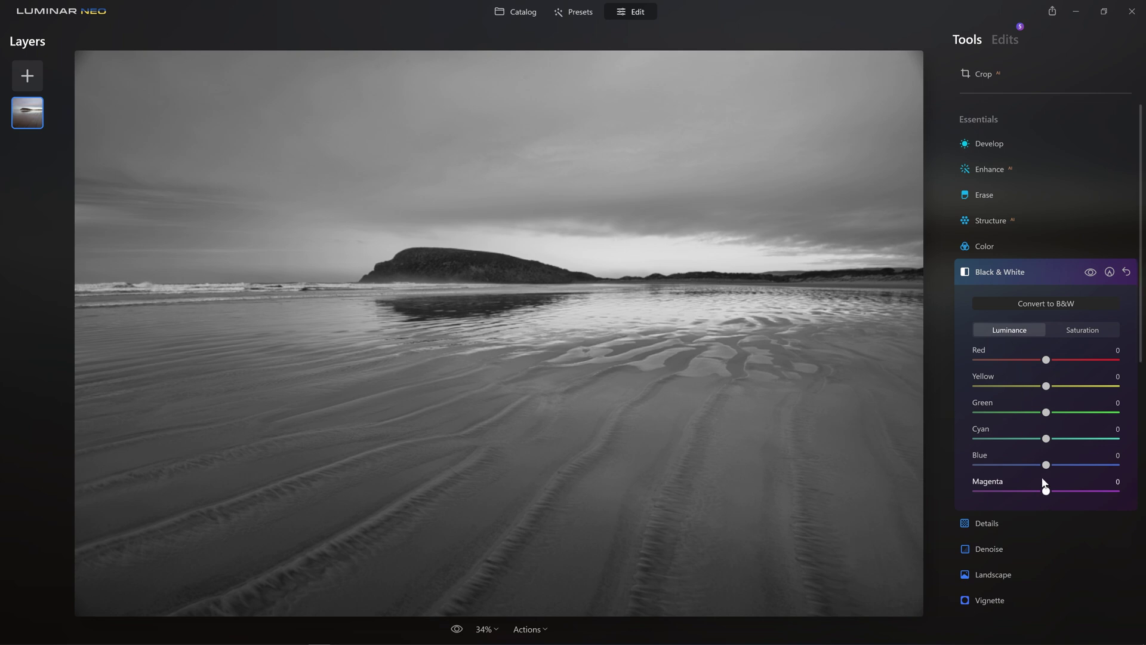
left_click_drag(1037, 465, 1085, 385)
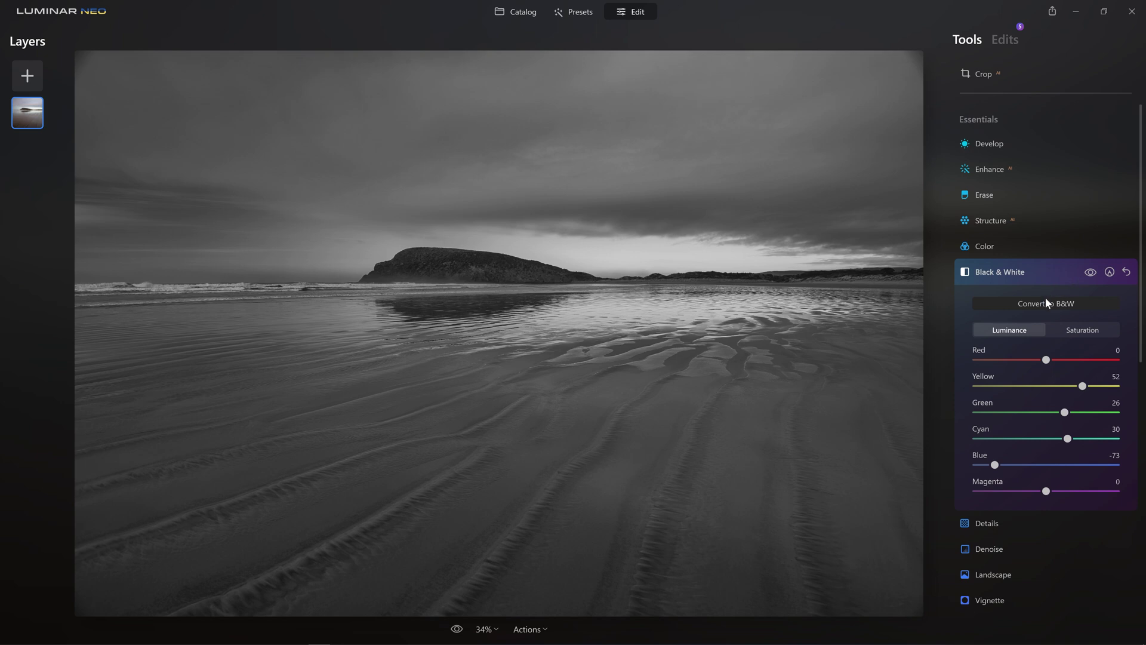
Step: Set Black & White saturation to Red 35, Yellow 41, Green 46, Cyan 63, Blue 44, Magenta 40
left_click(1076, 330)
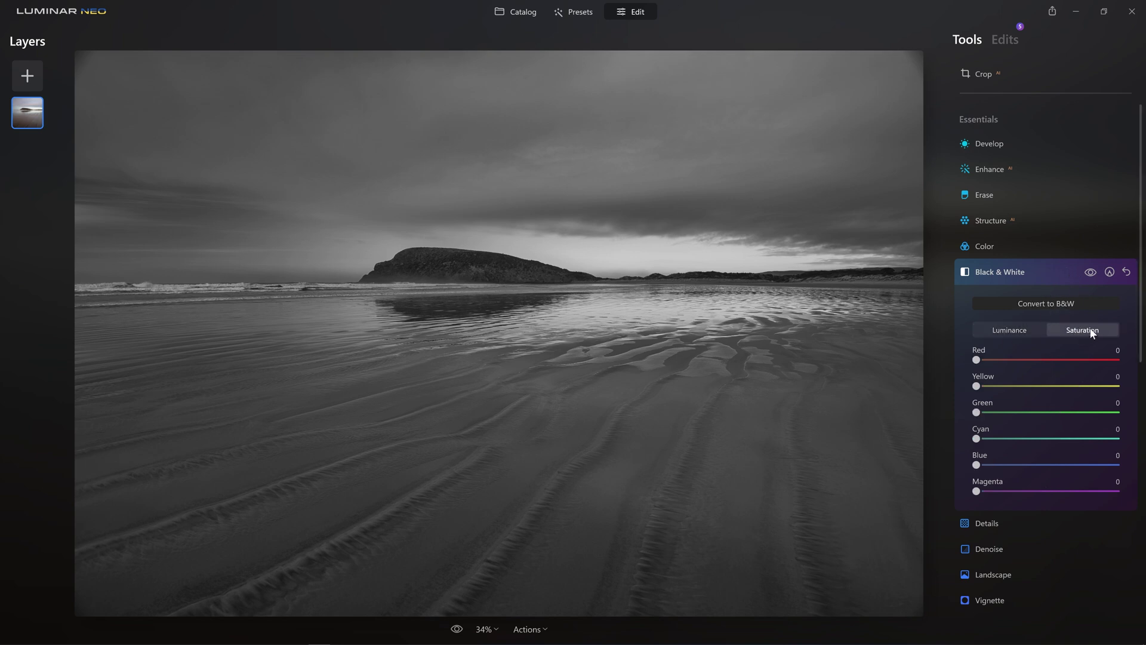
left_click_drag(976, 359, 1024, 359)
left_click(1026, 386)
left_click(1030, 412)
left_click(1030, 438)
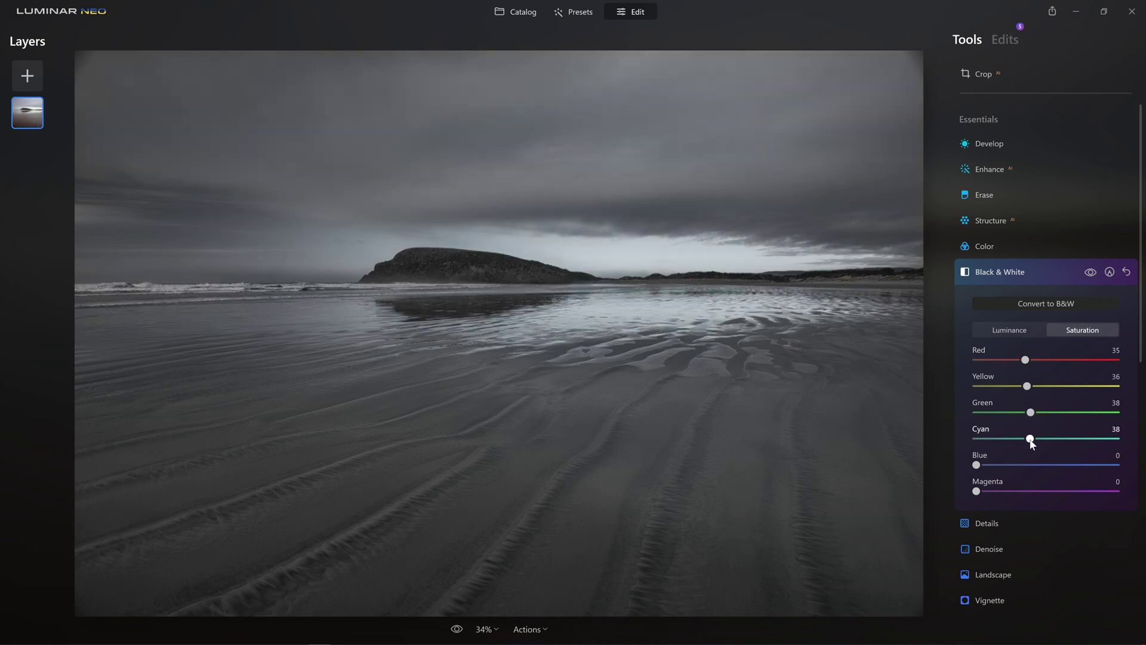
left_click(1027, 464)
left_click(1032, 491)
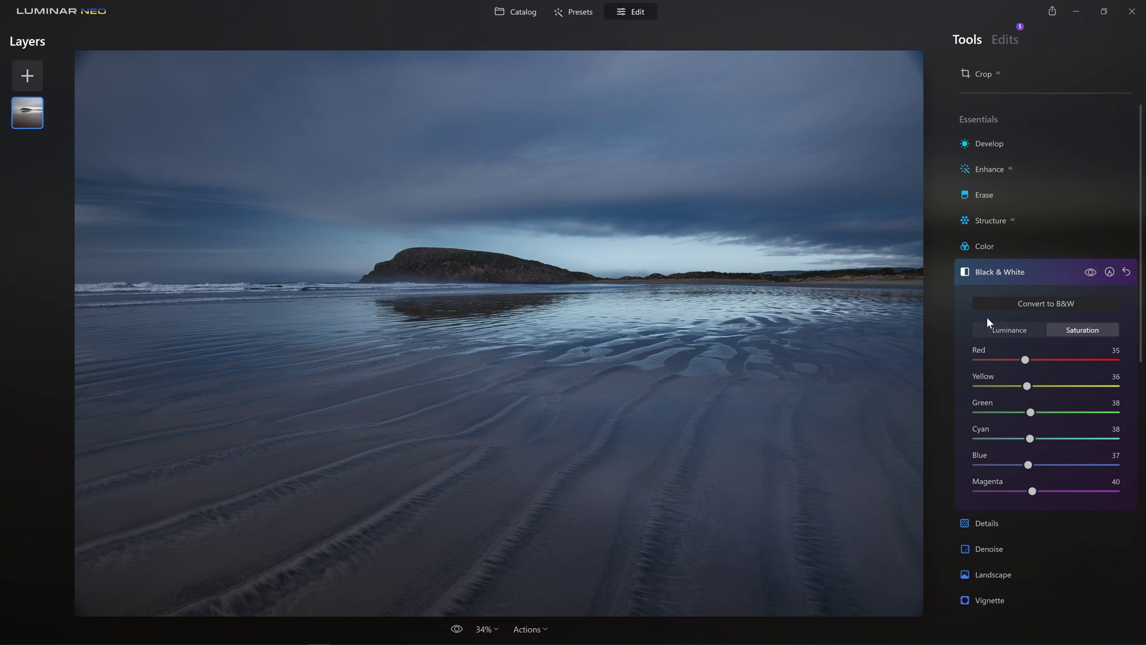
Step: Ease Blue luminance to -58 and compare the Black & White effect on and off
left_click(1021, 332)
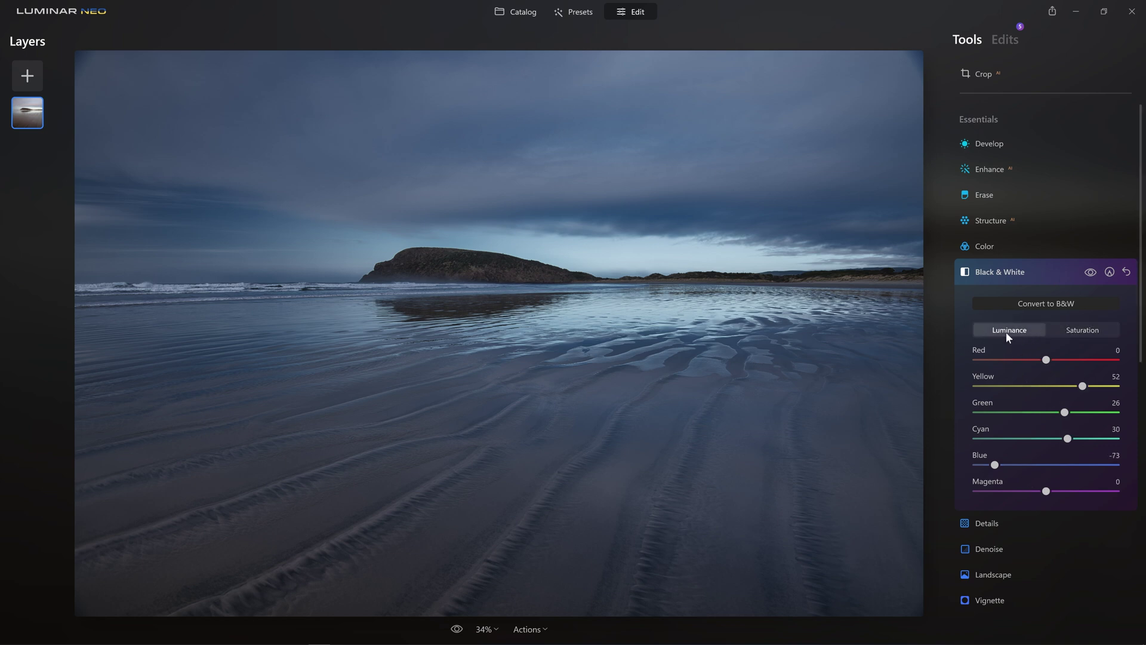
mouse_move(996, 468)
left_mouse_down()
mouse_move(1096, 465)
mouse_move(1002, 467)
left_mouse_up()
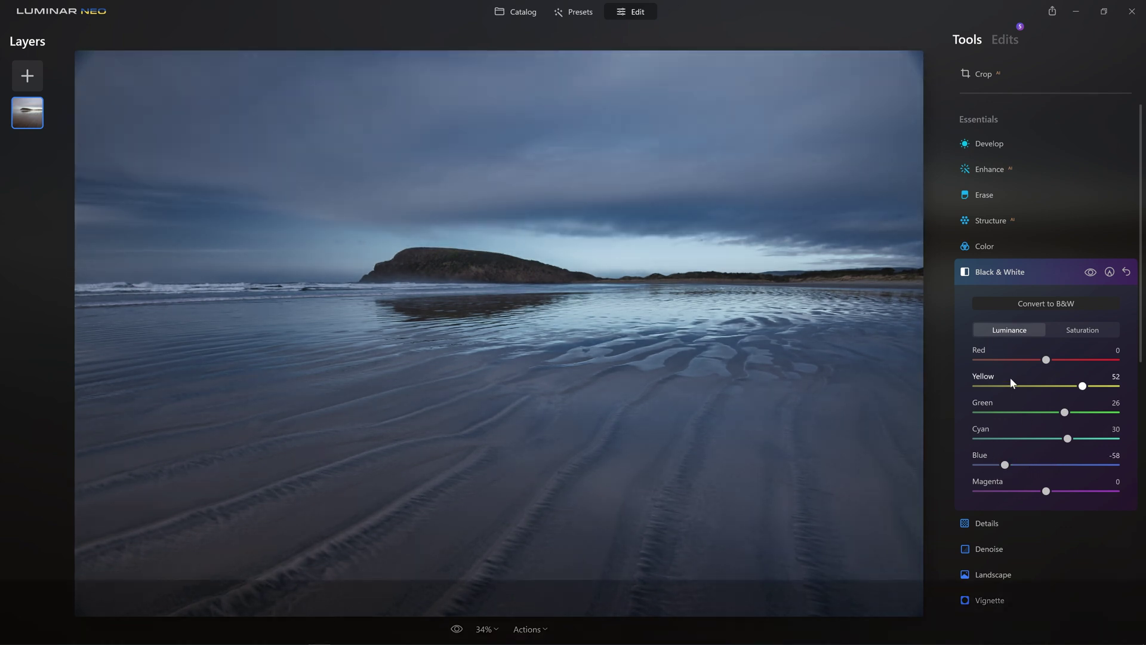
left_click(1091, 272)
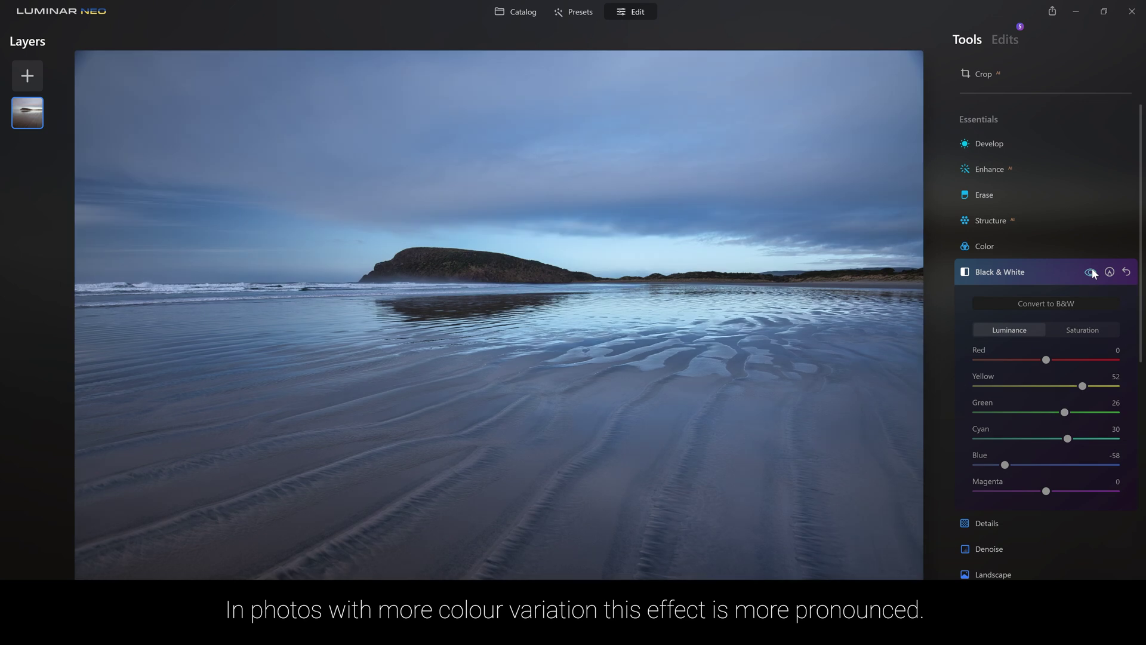
left_click(1090, 272)
left_click(1091, 271)
left_click(1091, 272)
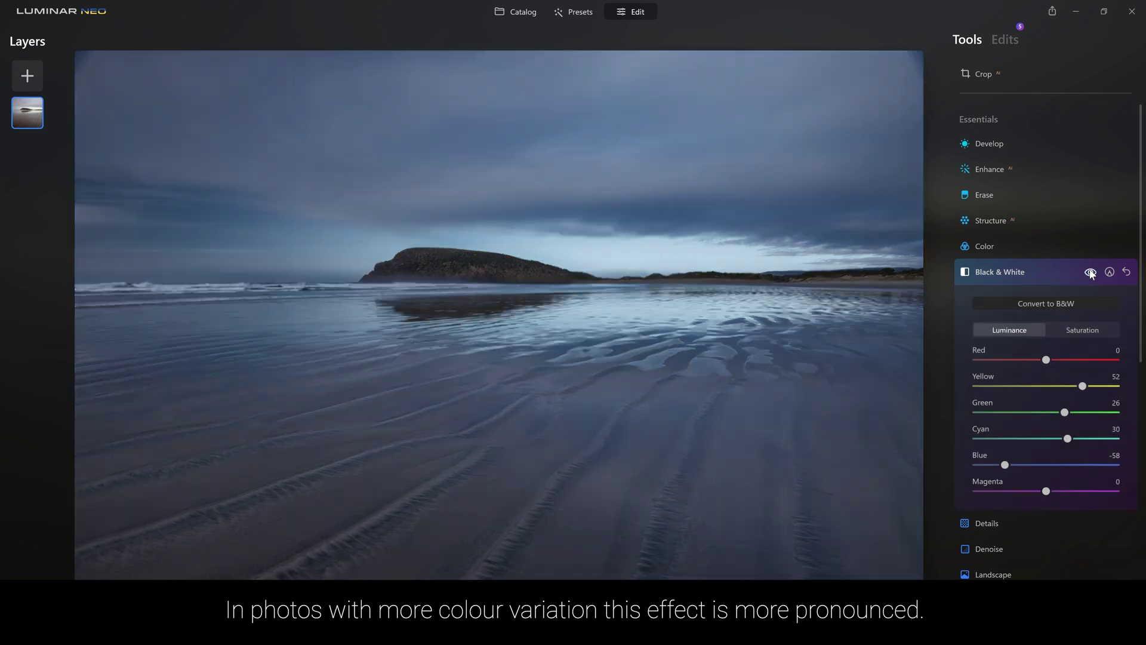
Step: Return to the Saturation tab and recheck the before/after comparison twice
left_click(1060, 336)
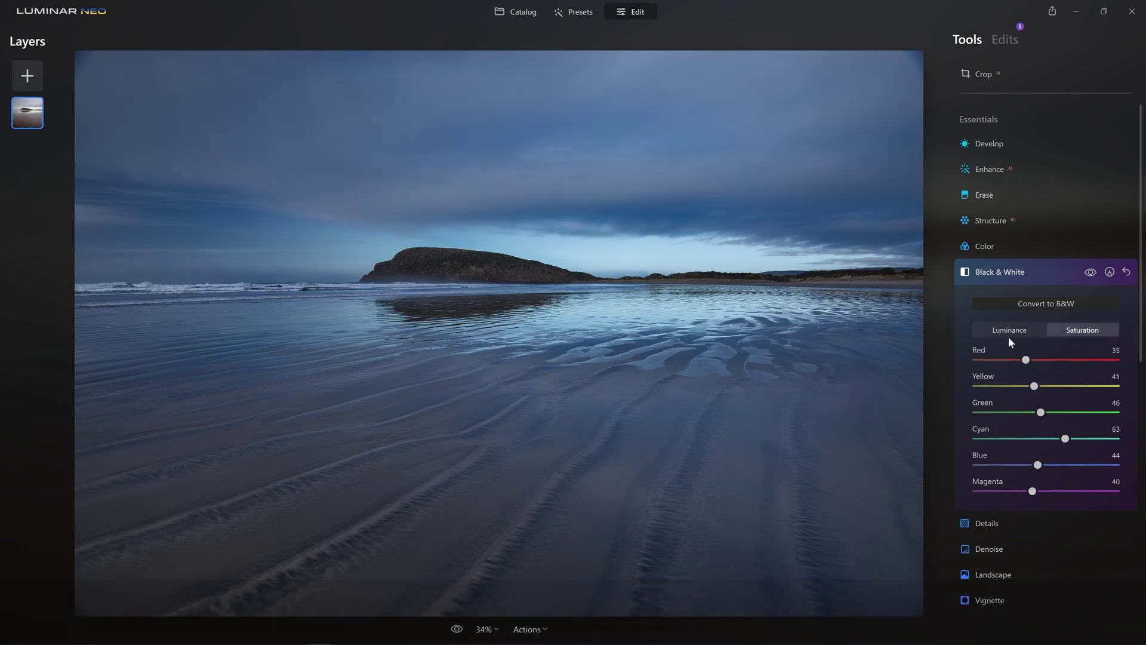
left_click(1090, 273)
left_click(1089, 273)
left_click(1090, 273)
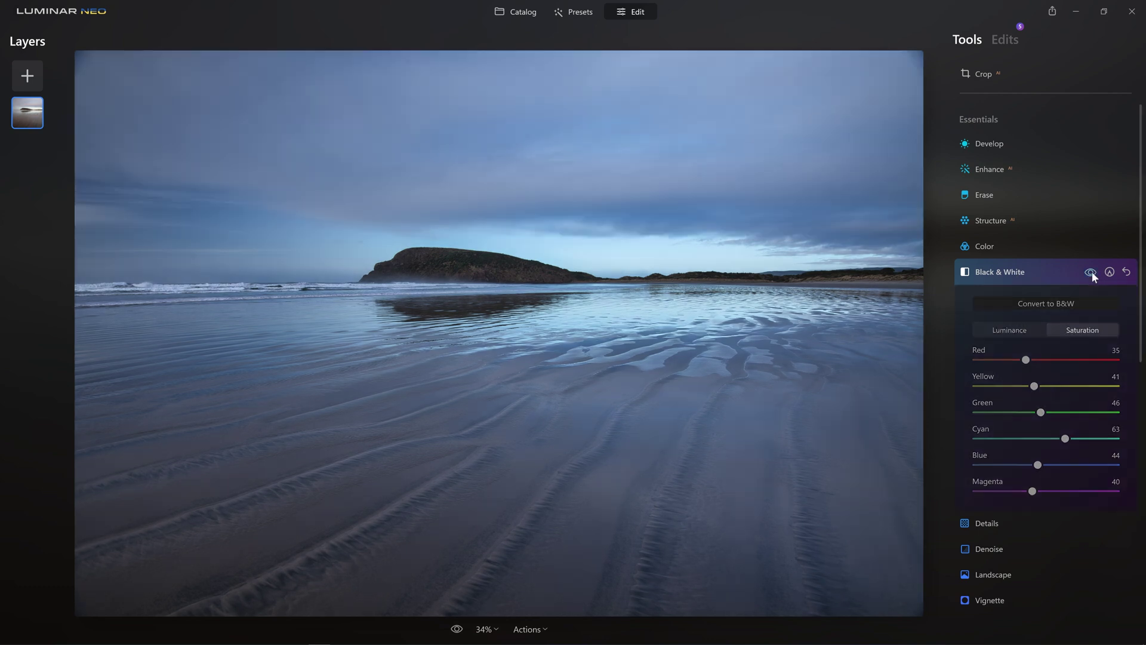
left_click(1091, 272)
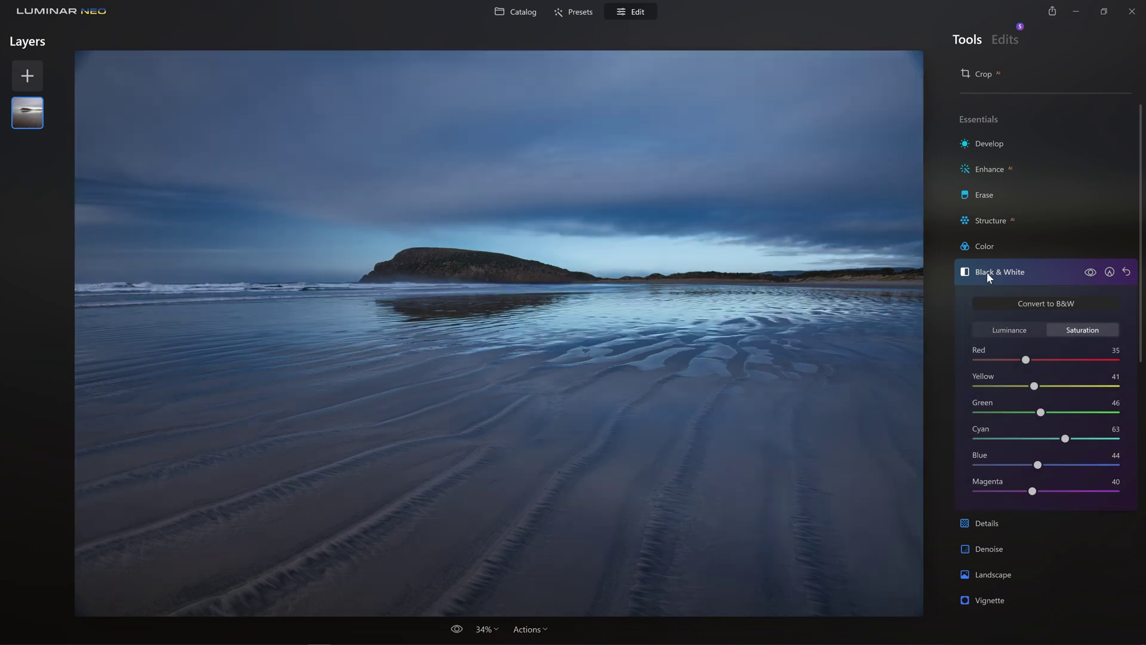
Step: Paint a Black & White mask over the whole photo with a Size 400, Strength 50 brush, then compare
left_click(1109, 272)
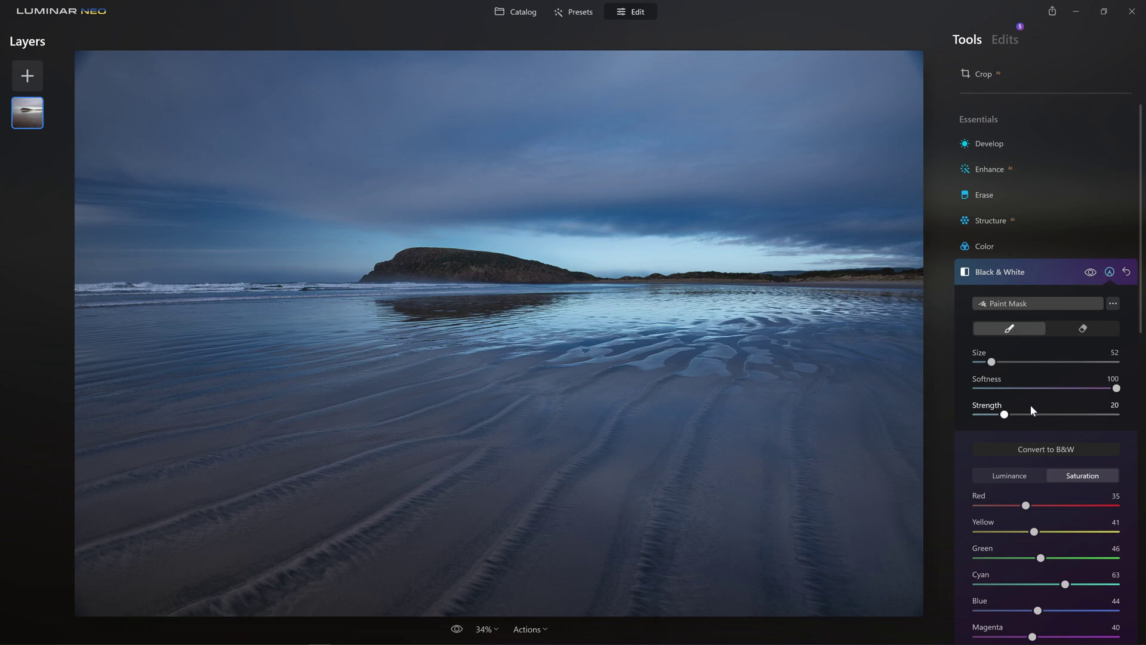
left_click_drag(1004, 414, 1003, 414)
left_click_drag(991, 362, 1141, 361)
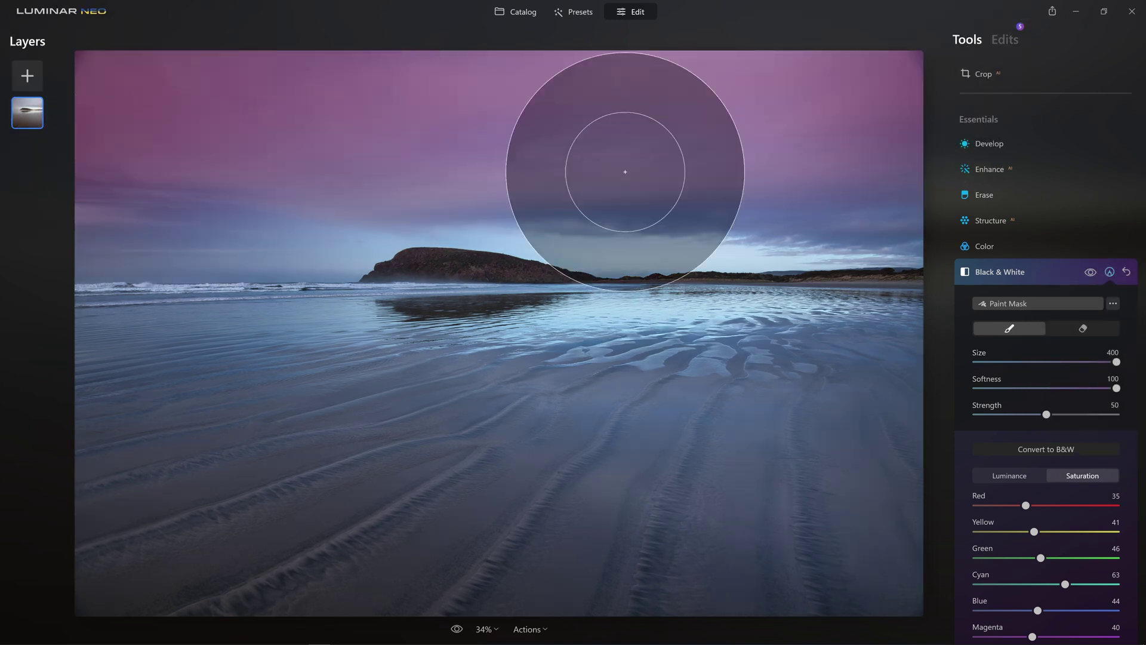
mouse_move(625, 172)
left_mouse_down()
mouse_move(154, 269)
mouse_move(550, 359)
mouse_move(20, 486)
mouse_move(1144, 564)
mouse_move(0, 588)
mouse_move(473, 460)
mouse_move(742, 358)
left_mouse_up()
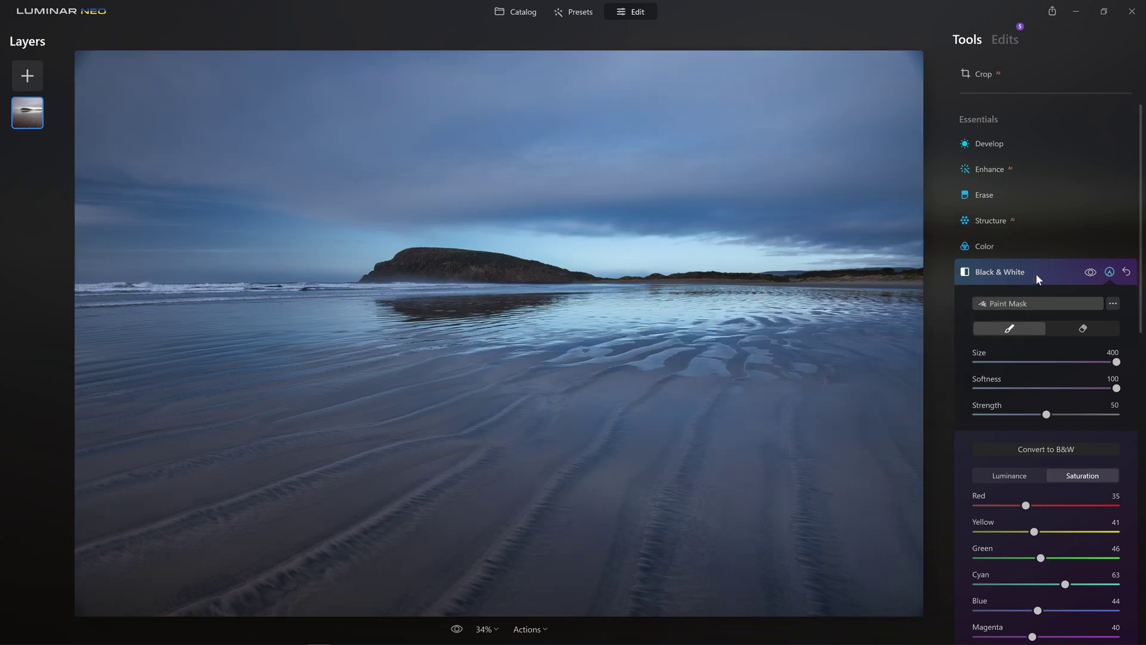
left_click(1091, 272)
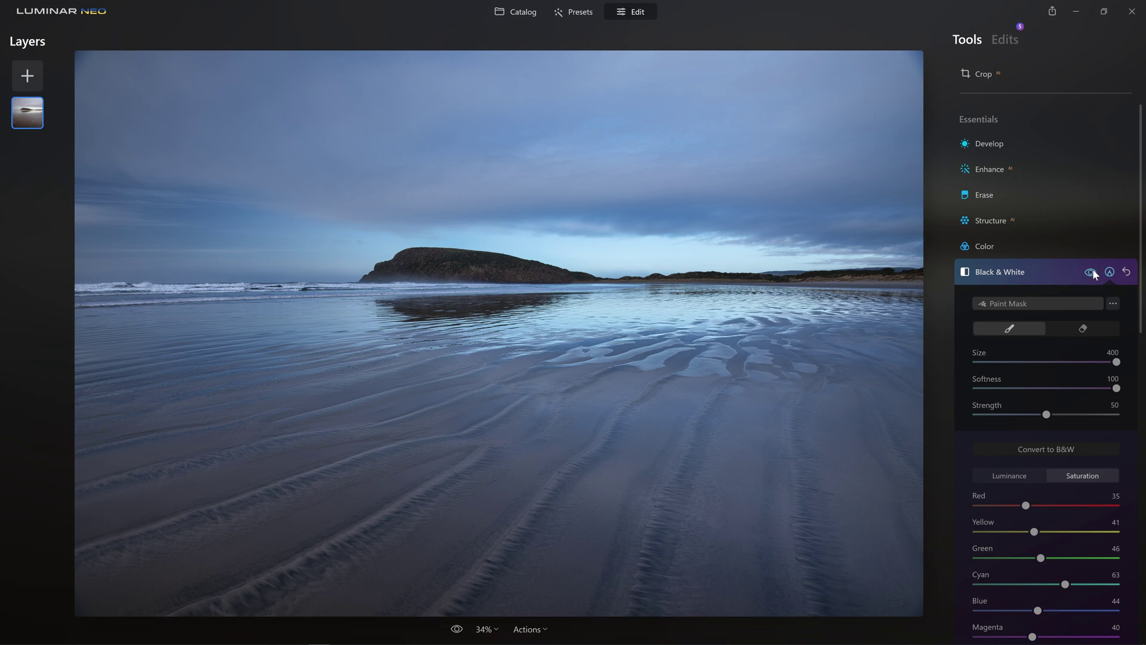
left_click(1091, 272)
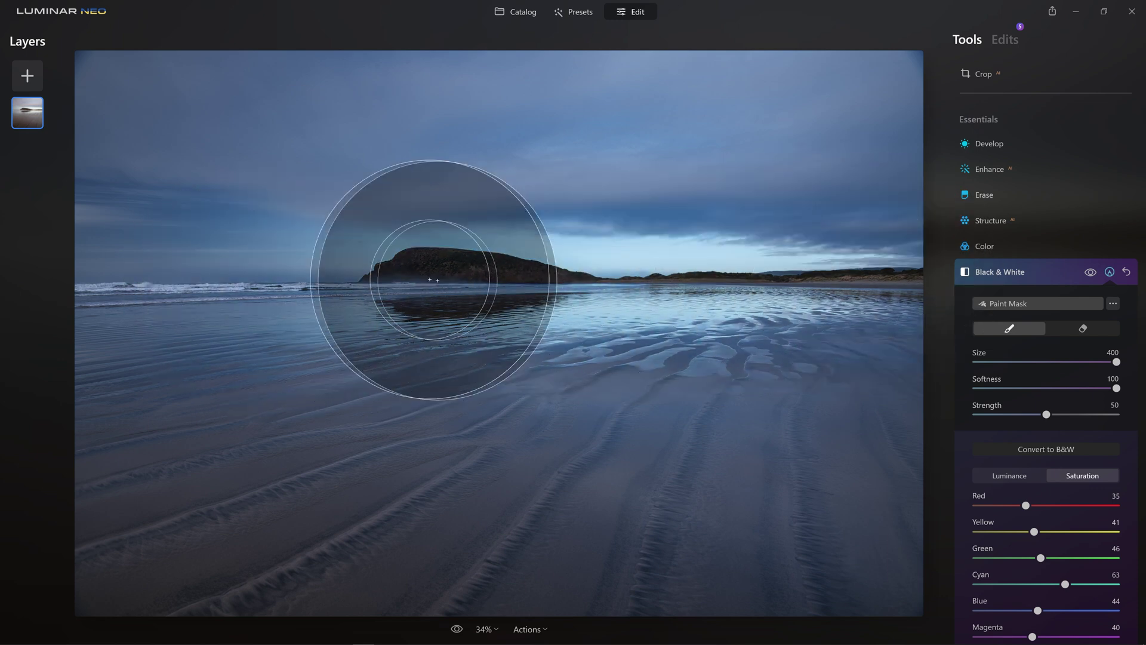
Step: Open Relight and set Brightness Near -60, Brightness Far 17 and Depth 58
left_click(1039, 275)
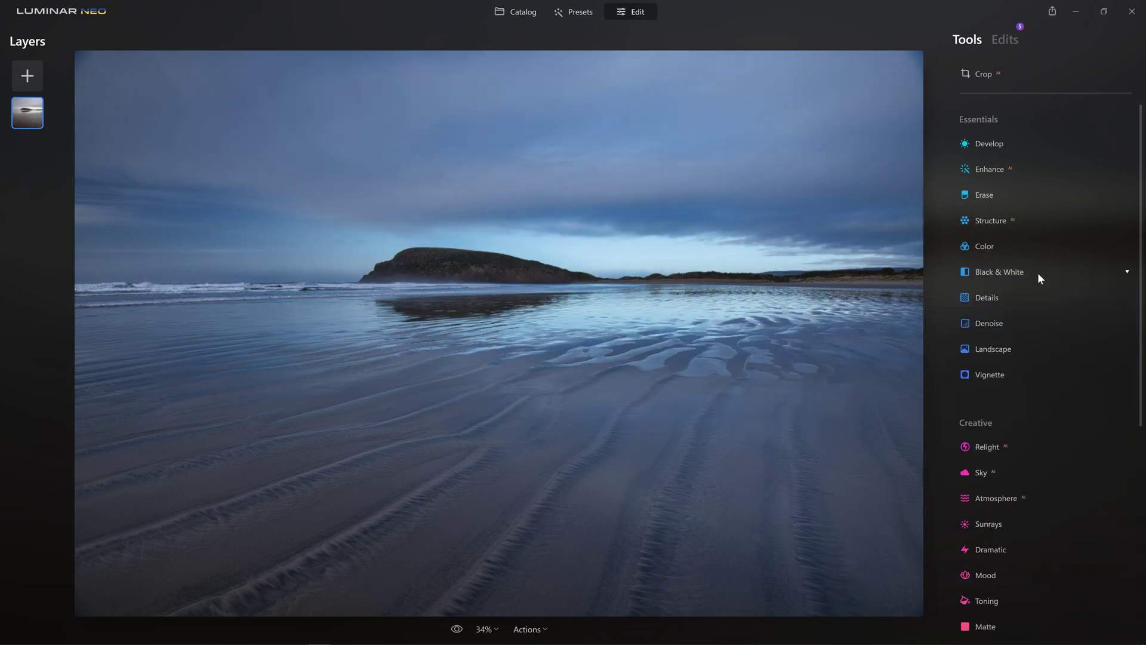
scroll(1020, 275, "down", 3)
left_click(984, 306)
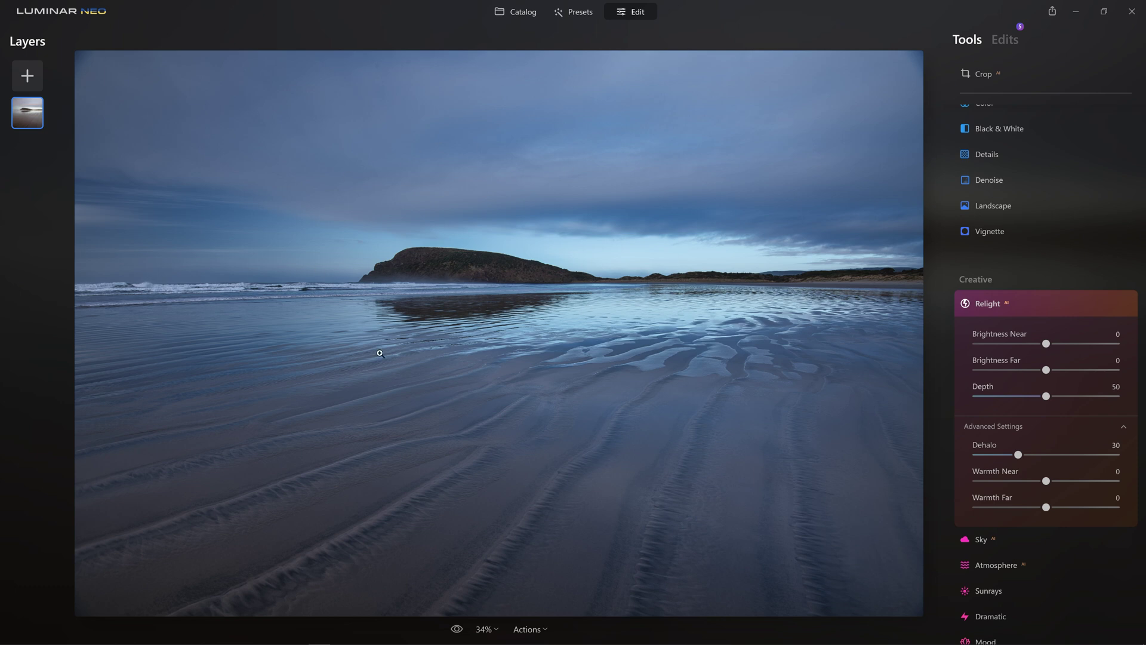
left_click(1046, 370)
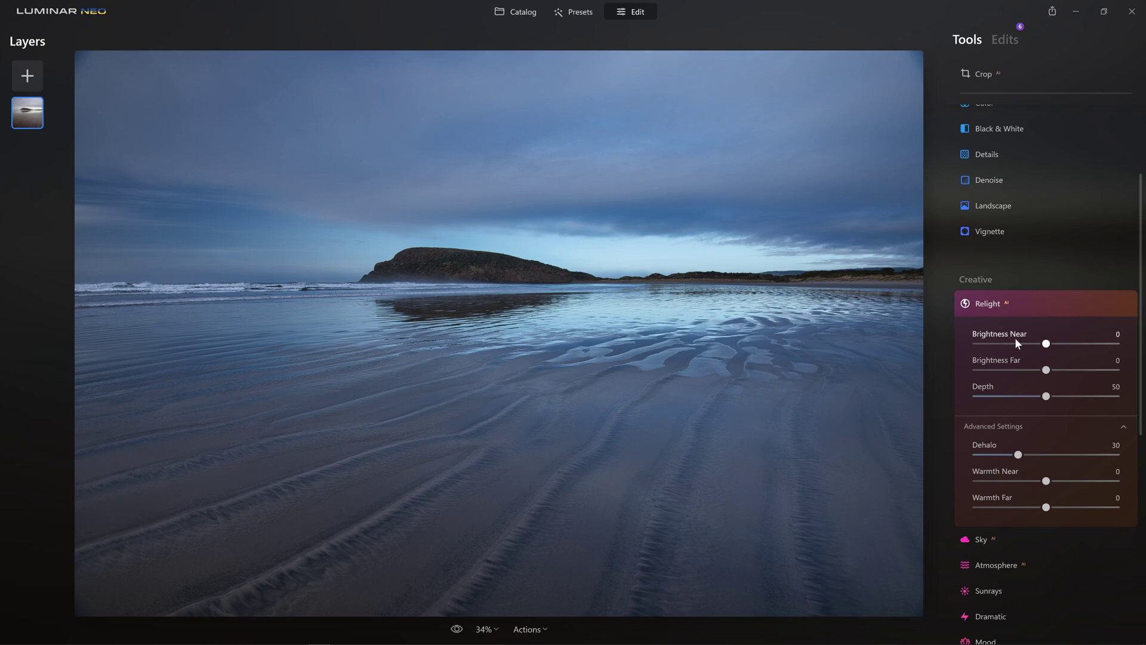
left_click_drag(1047, 347, 1060, 347)
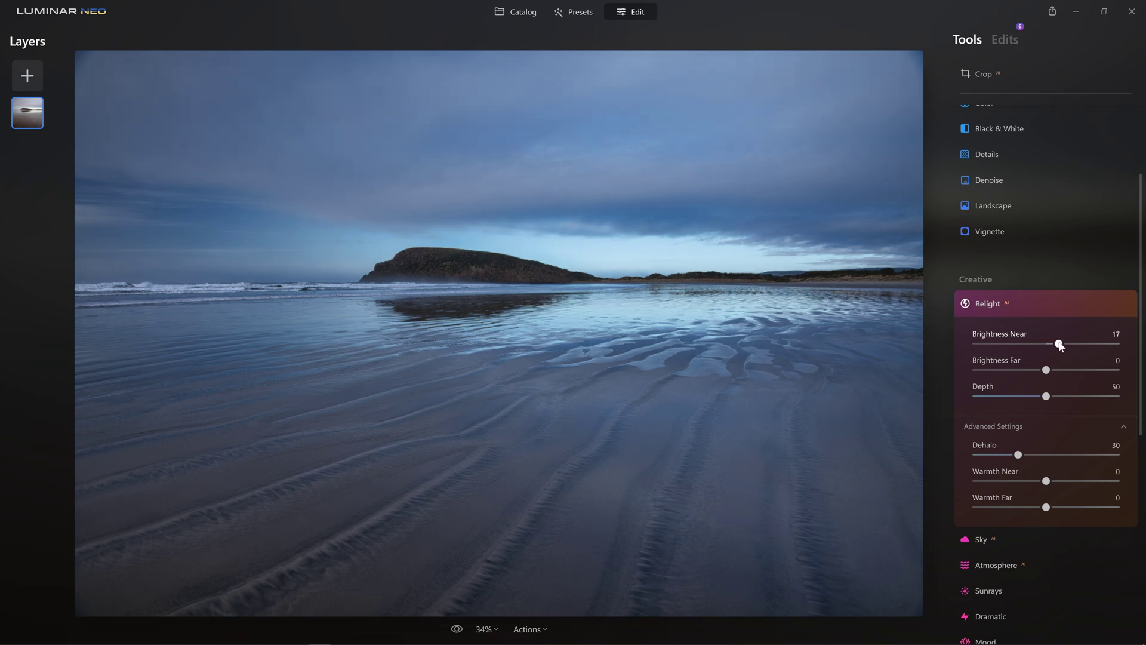
left_click_drag(1059, 346, 1058, 398)
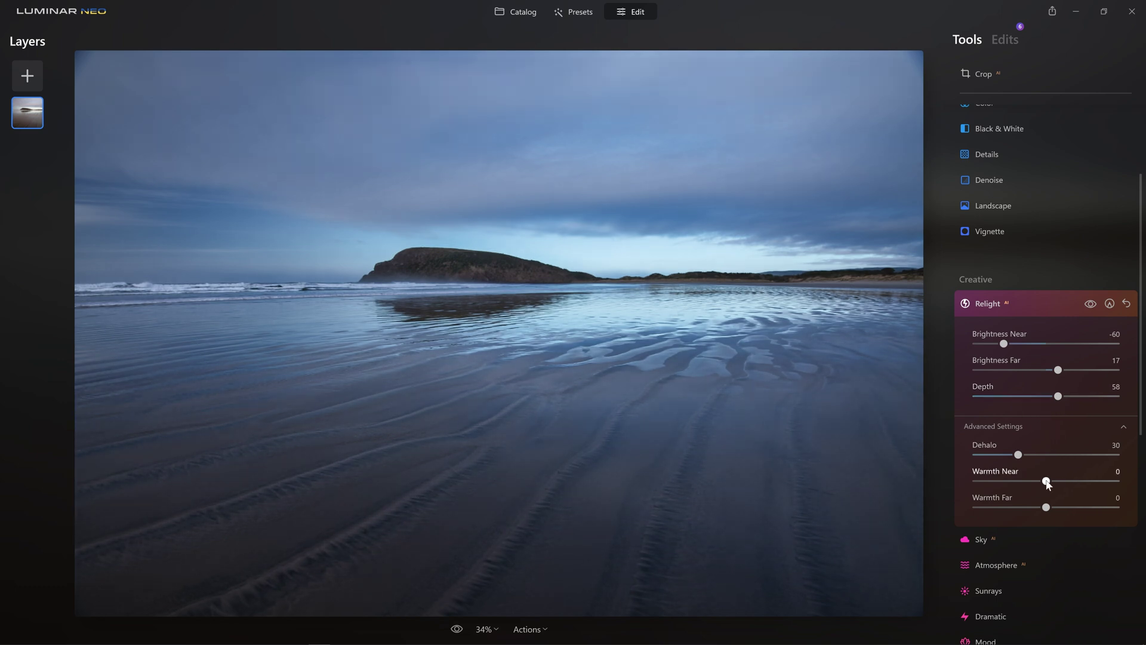
Step: Try warming the foreground and distance, then return both Warmth sliders to 0
left_click_drag(1046, 483, 969, 479)
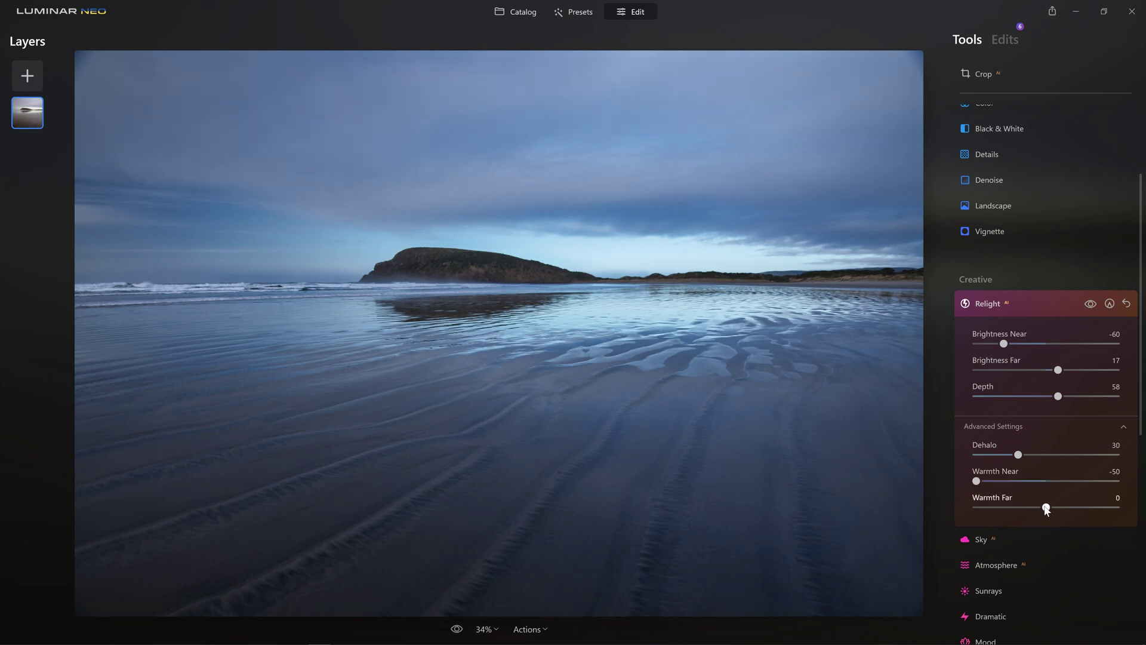
left_click_drag(1046, 507, 1119, 507)
double_click(1116, 507)
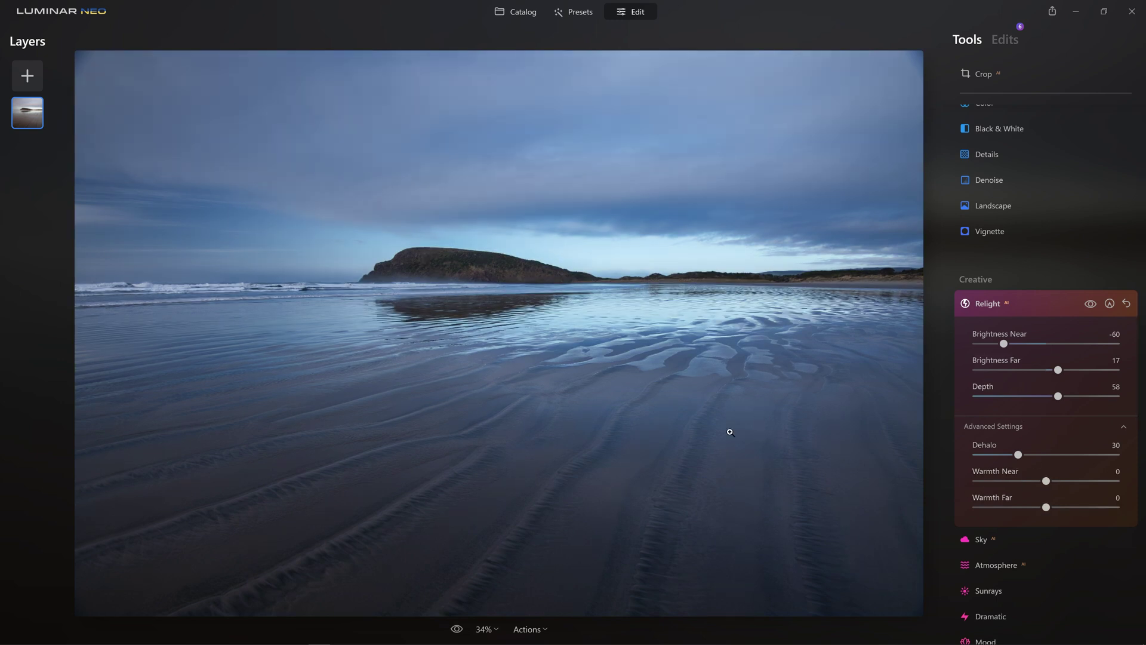
left_click(459, 631)
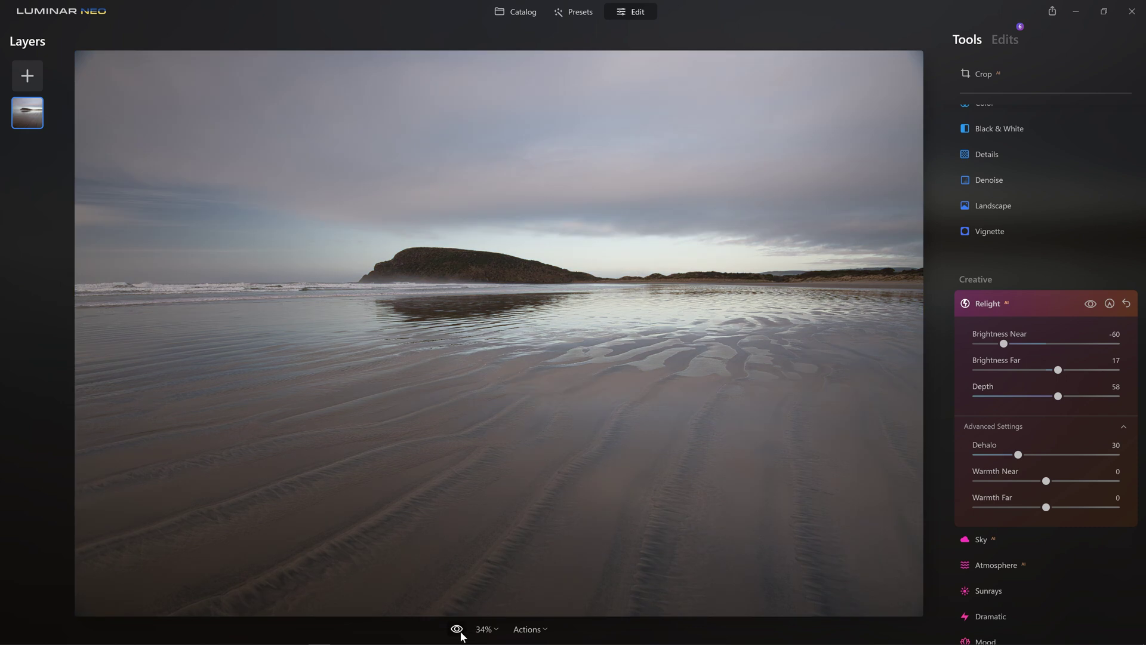
left_click(459, 632)
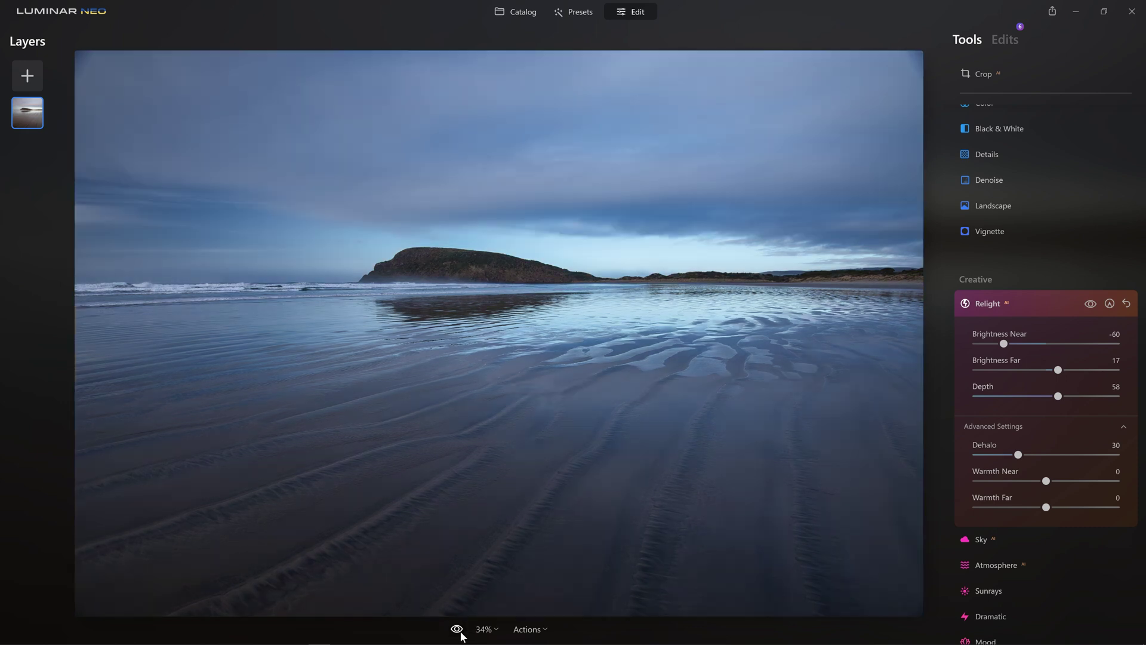
left_click(457, 630)
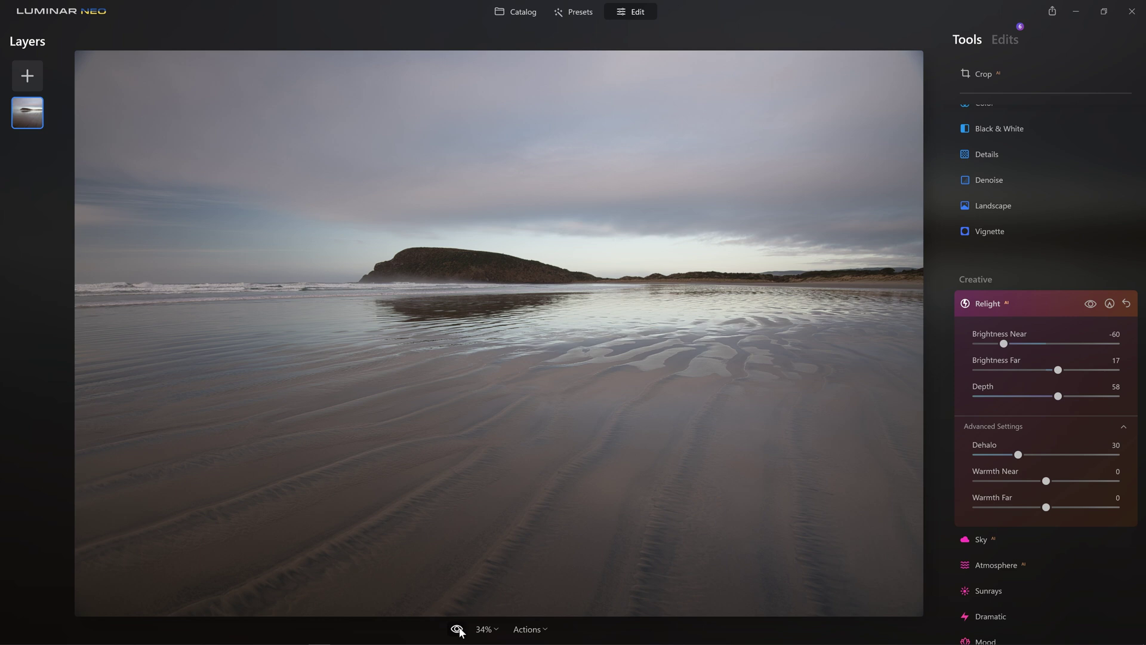
left_click(458, 630)
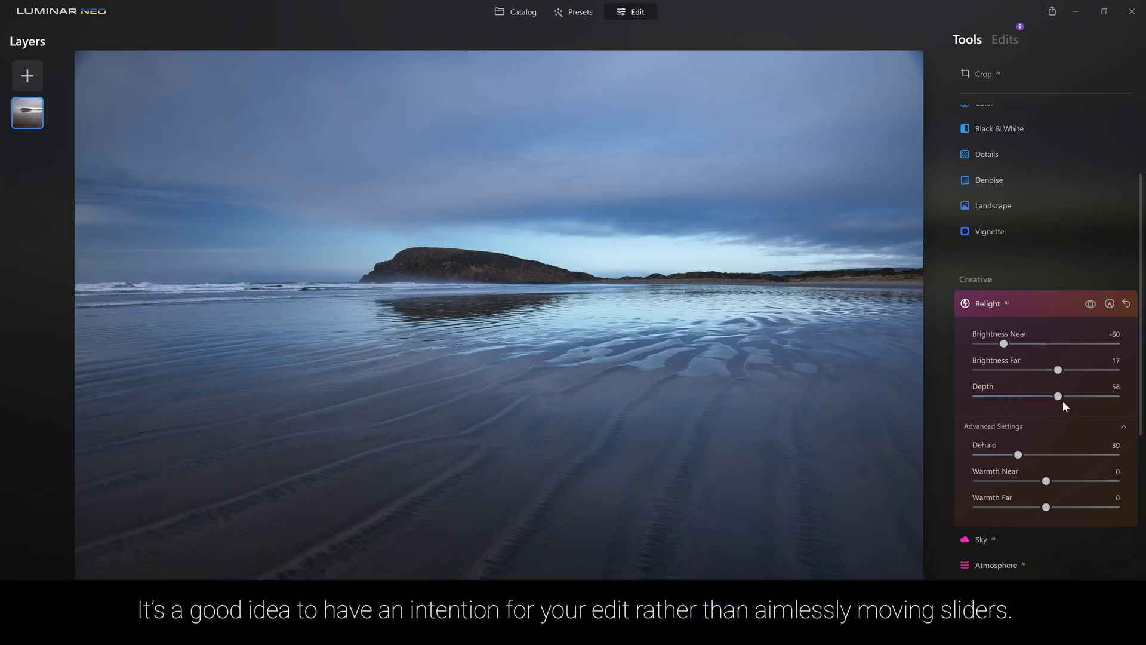
scroll(1061, 400, "down", 4)
Step: Apply Dramatic at Amount 100 with Local Contrast 60, Brightness 30, Saturation -25, toggling to compare
left_click(1012, 395)
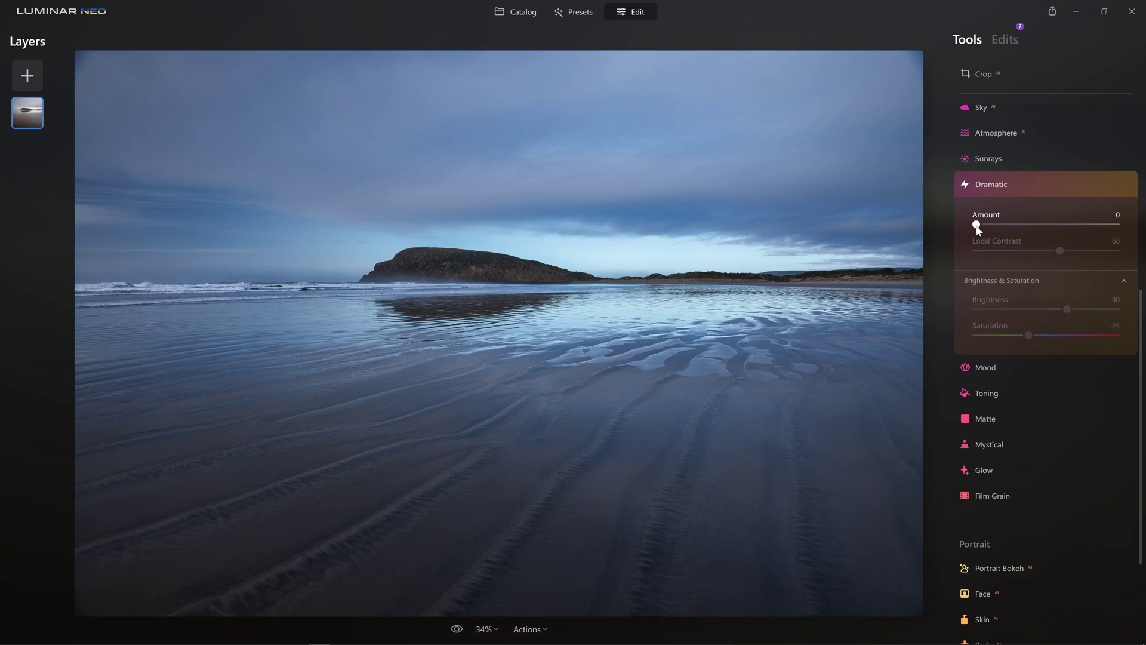
left_click_drag(977, 226, 1119, 225)
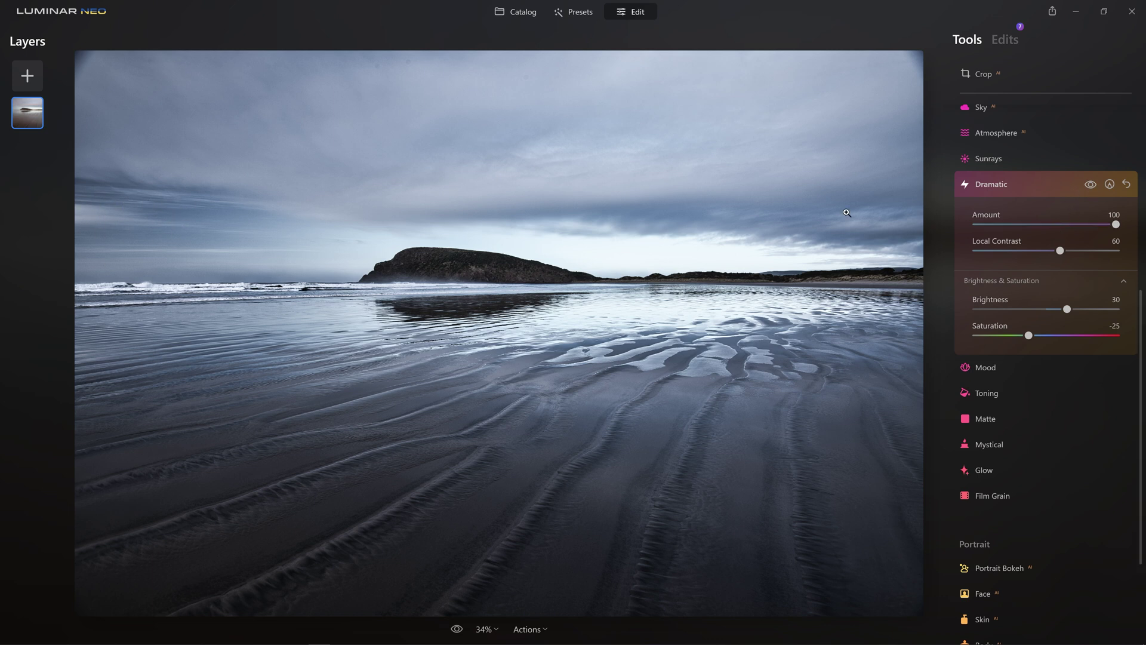
left_click(1090, 185)
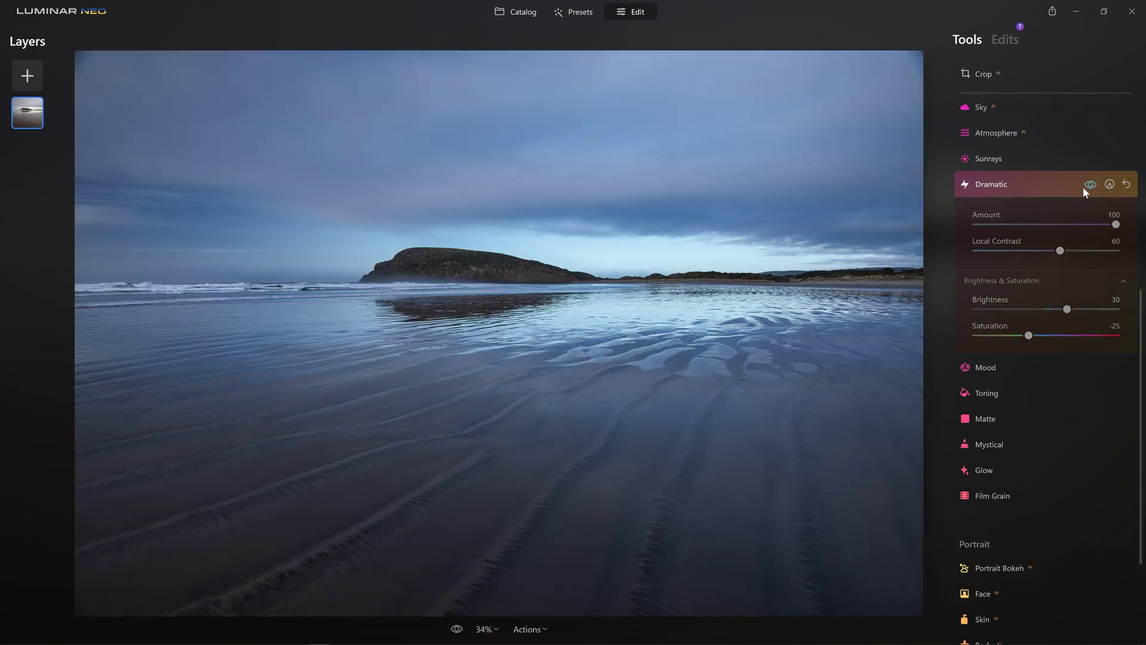
left_click(1090, 184)
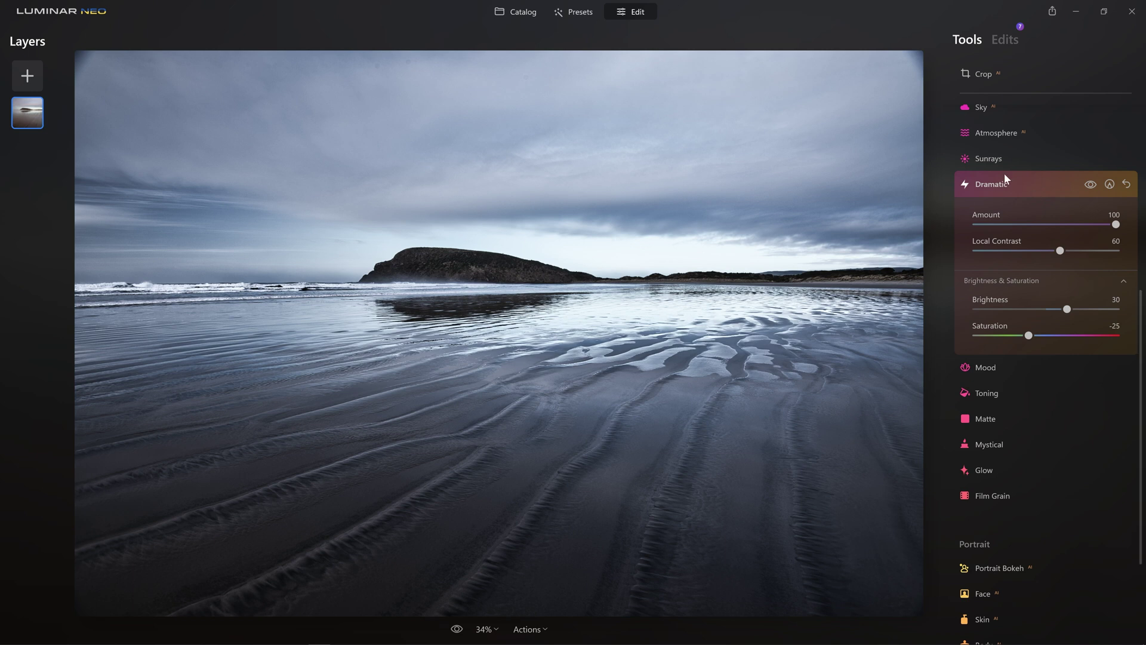
Step: Paint a Strength 35 Dramatic mask over the left sky and wet sand, then hide to compare
left_click(1108, 185)
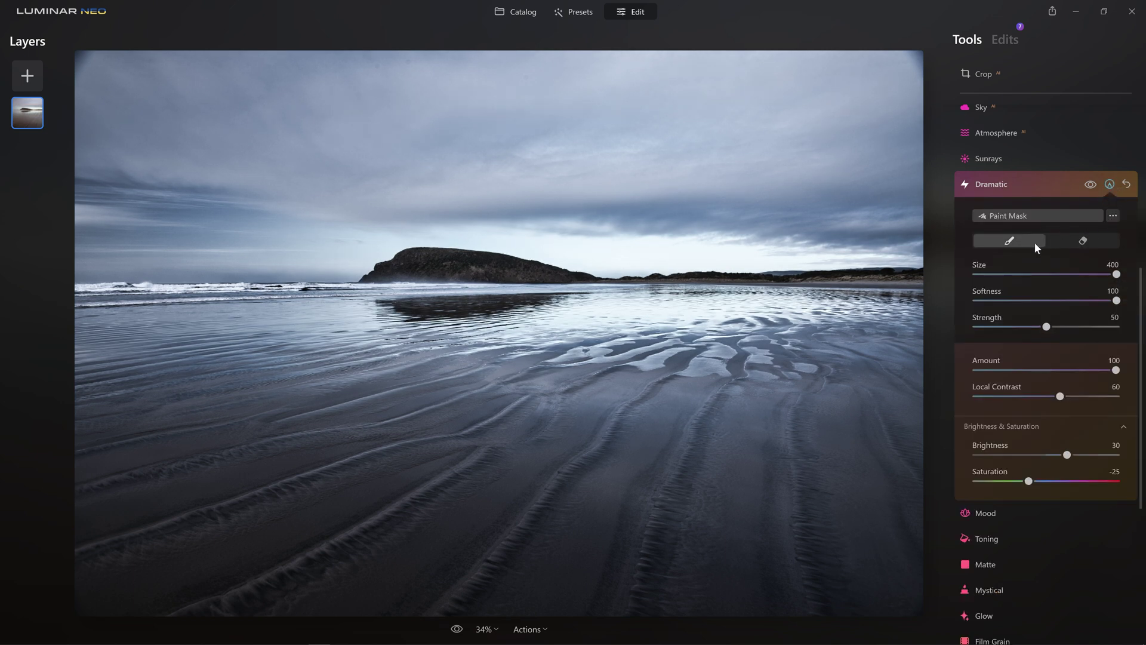
left_click_drag(1048, 328, 1024, 326)
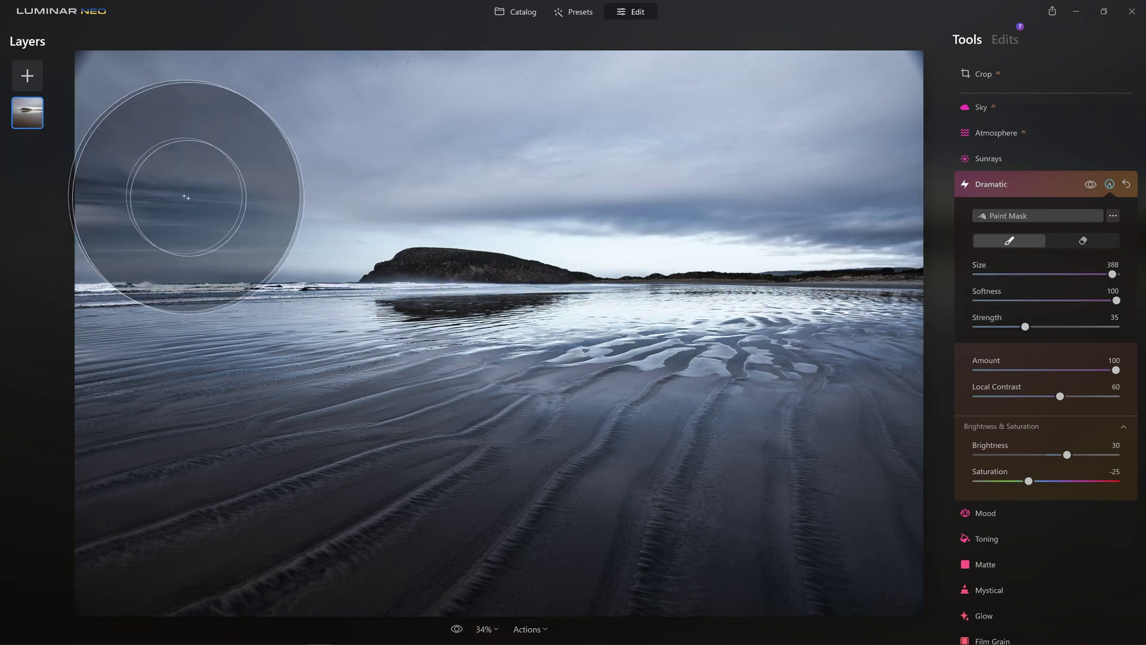
key("bracketleft")
key("bracketleft")
key("bracketleft")
key("bracketleft")
key("bracketleft")
mouse_move(90, 192)
left_mouse_down()
mouse_move(339, 238)
mouse_move(51, 242)
mouse_move(47, 258)
mouse_move(226, 243)
mouse_move(660, 253)
mouse_move(429, 291)
mouse_move(589, 280)
mouse_move(577, 304)
mouse_move(603, 332)
left_mouse_up()
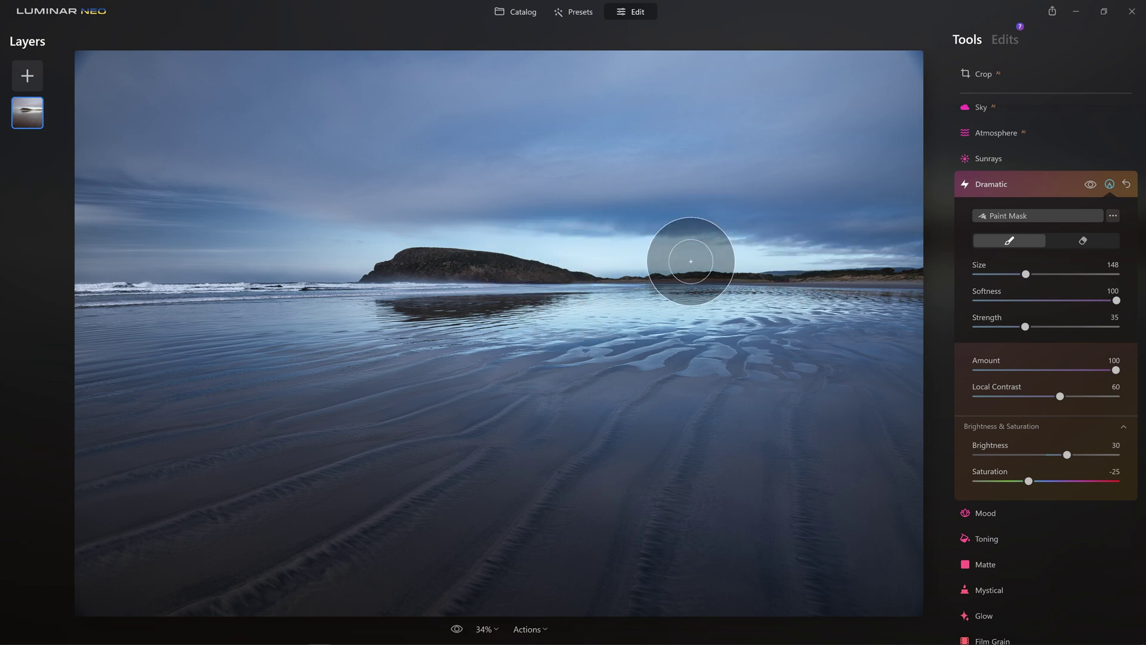
key("bracketright")
key("bracketright")
key("bracketright")
key("bracketright")
key("bracketright")
key("bracketright")
key("bracketright")
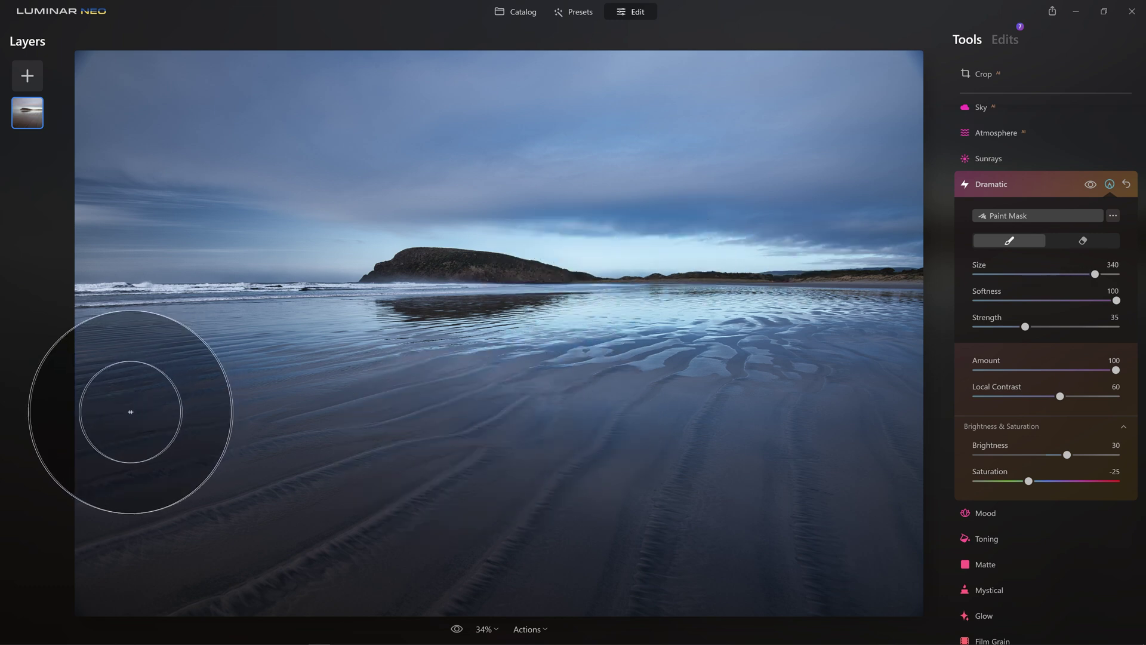
mouse_move(197, 415)
left_mouse_down()
mouse_move(750, 437)
mouse_move(941, 429)
mouse_move(922, 515)
mouse_move(719, 549)
mouse_move(356, 557)
mouse_move(12, 583)
left_mouse_up()
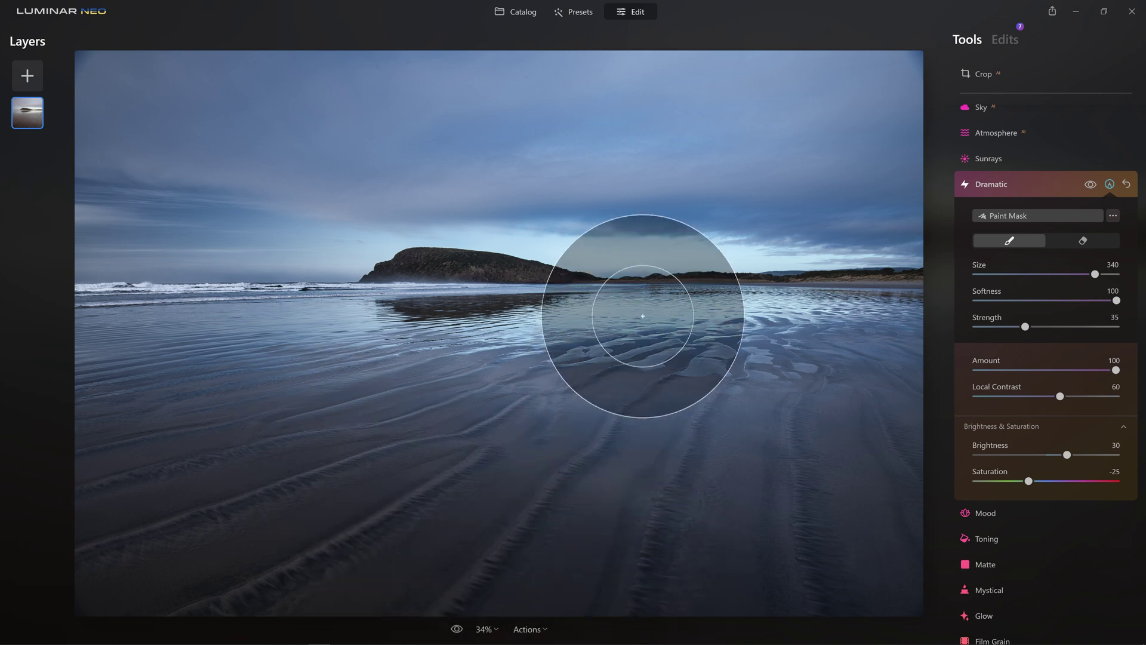
left_click(1090, 185)
Step: Switch the Dramatic mask brush to erase and remove the mask over the sky and headland
left_click(1090, 185)
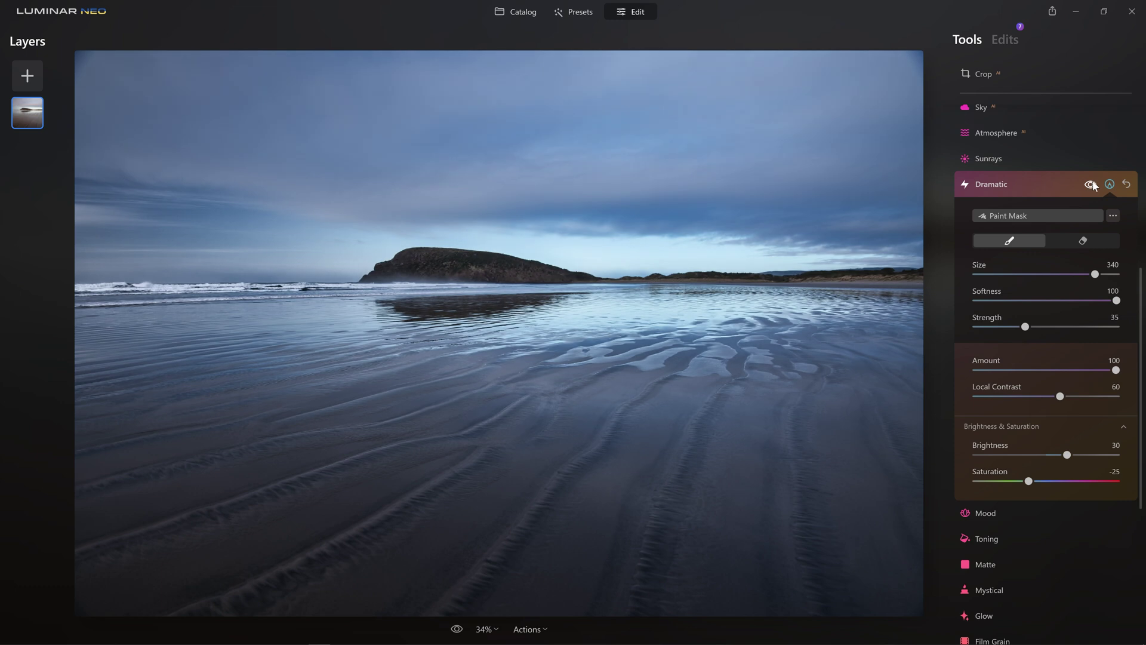
left_click(1092, 185)
left_click(1091, 185)
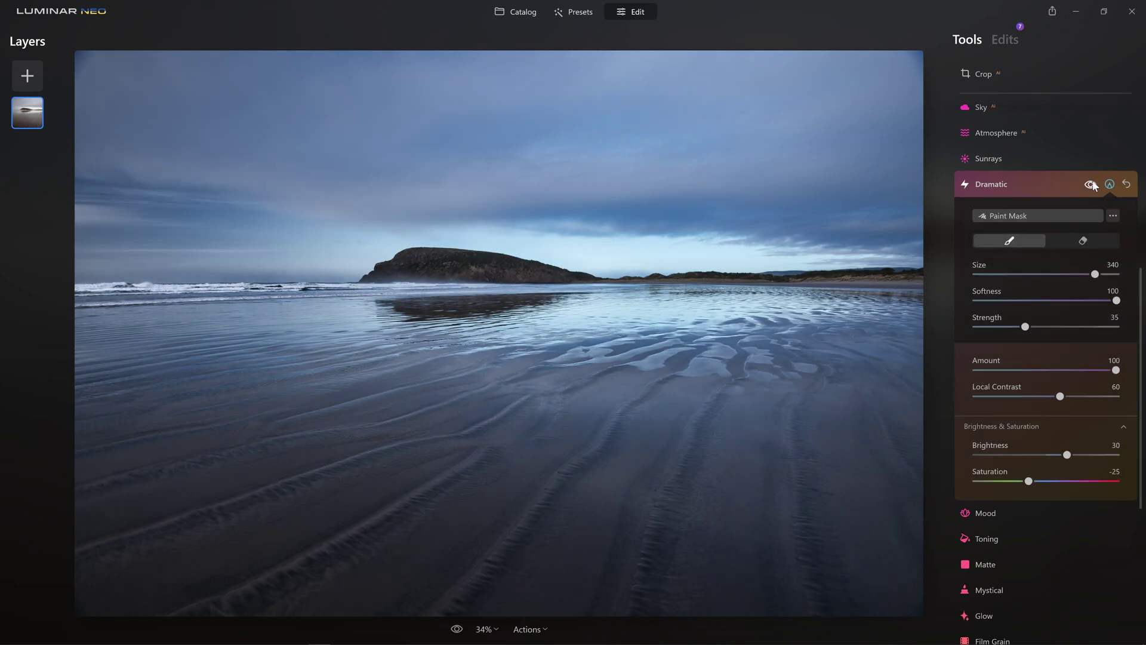
left_click(1056, 239)
mouse_move(559, 236)
left_mouse_down()
mouse_move(484, 230)
mouse_move(187, 164)
mouse_move(232, 188)
mouse_move(527, 219)
mouse_move(247, 166)
mouse_move(250, 155)
mouse_move(571, 174)
mouse_move(236, 138)
mouse_move(672, 201)
mouse_move(866, 171)
left_mouse_up()
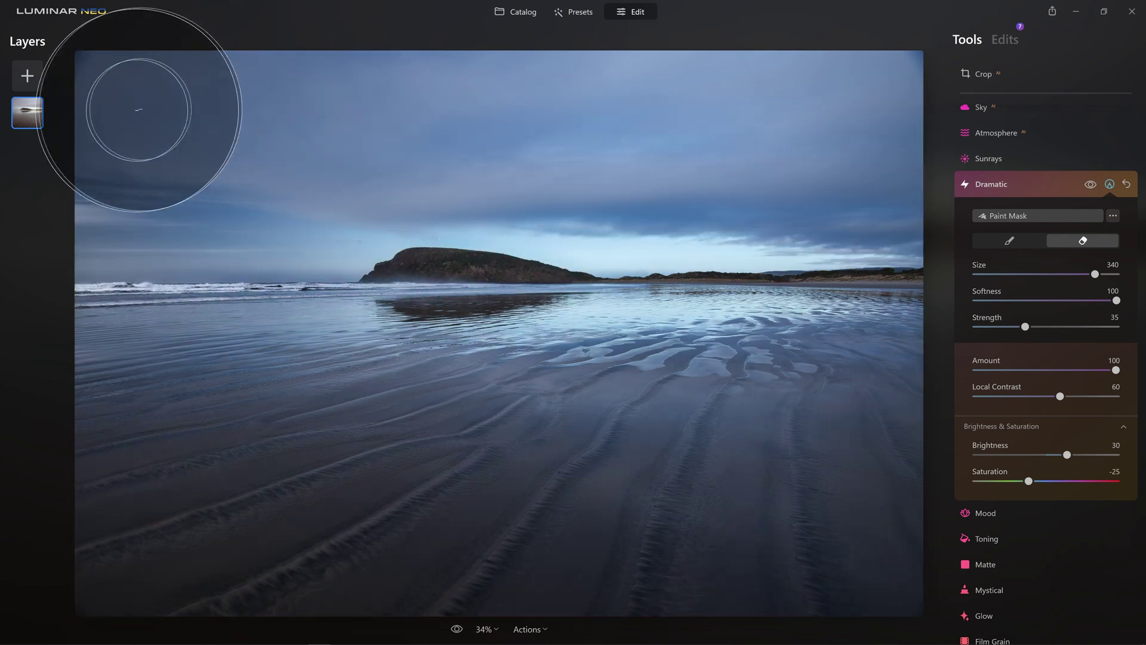
mouse_move(149, 120)
left_mouse_down()
mouse_move(424, 190)
mouse_move(453, 269)
left_mouse_up()
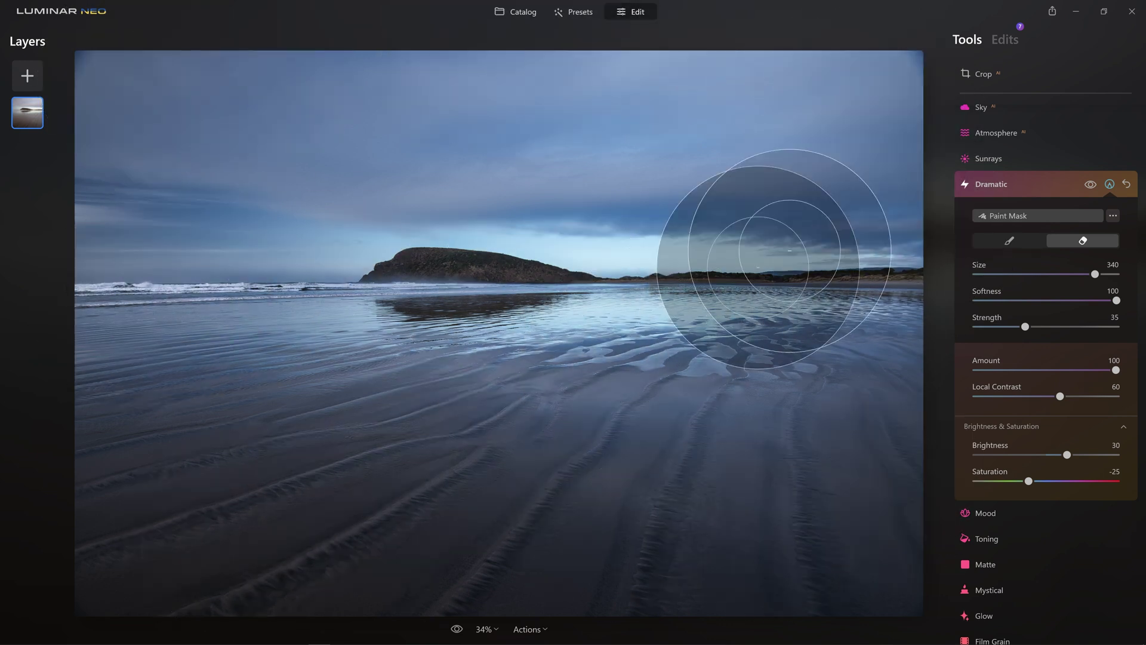
Step: Add a Develop adjustment at Exposure -1.11, painting its mask along the top of the sky
scroll(1040, 228, "up", 6)
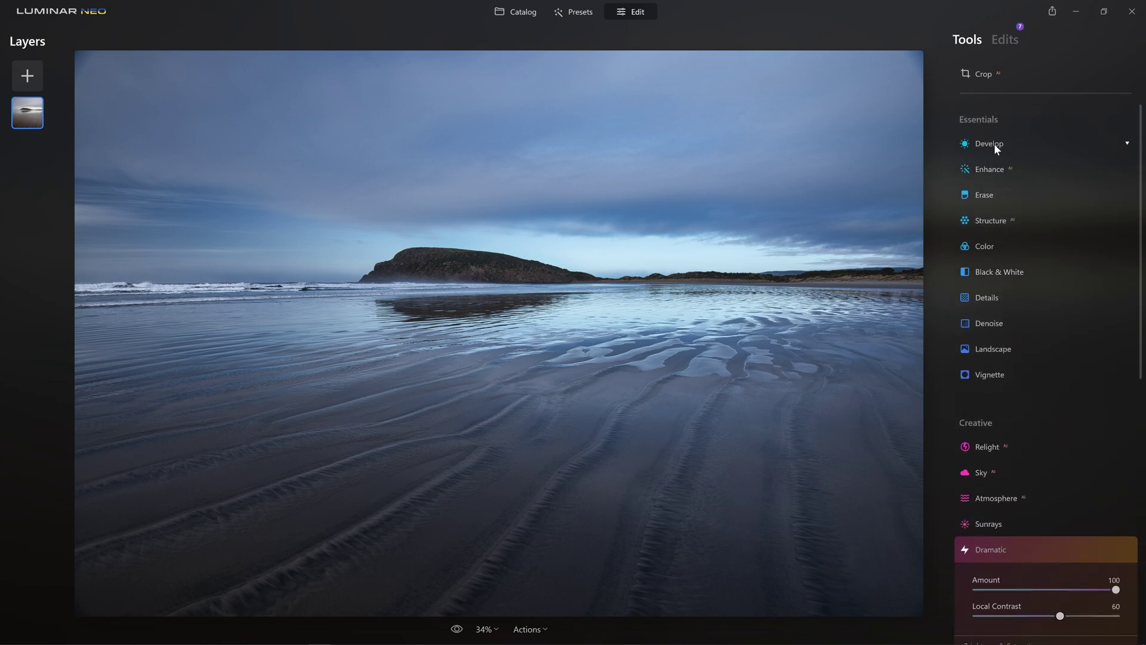
left_click(994, 143)
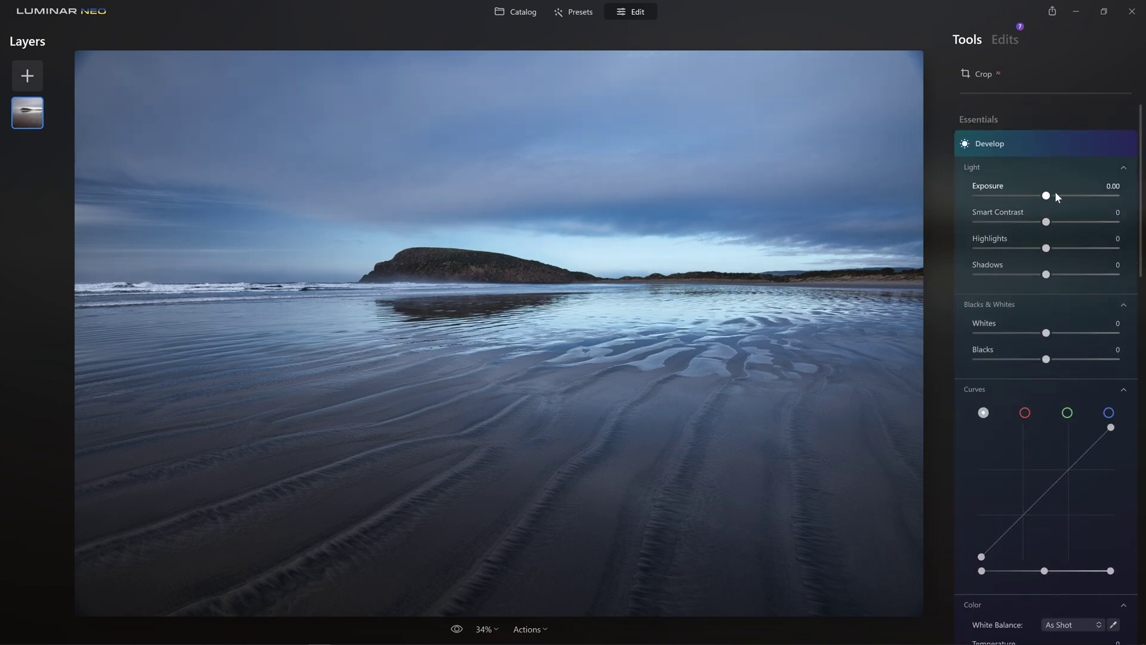
left_click_drag(1041, 194, 1030, 195)
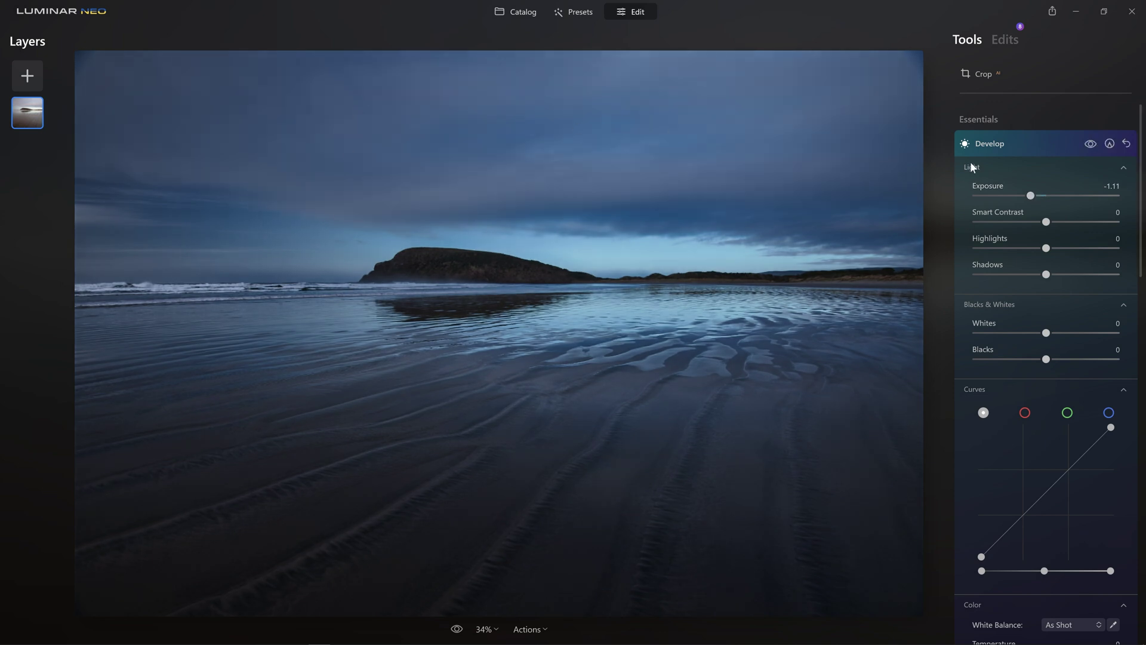
left_click(1108, 146)
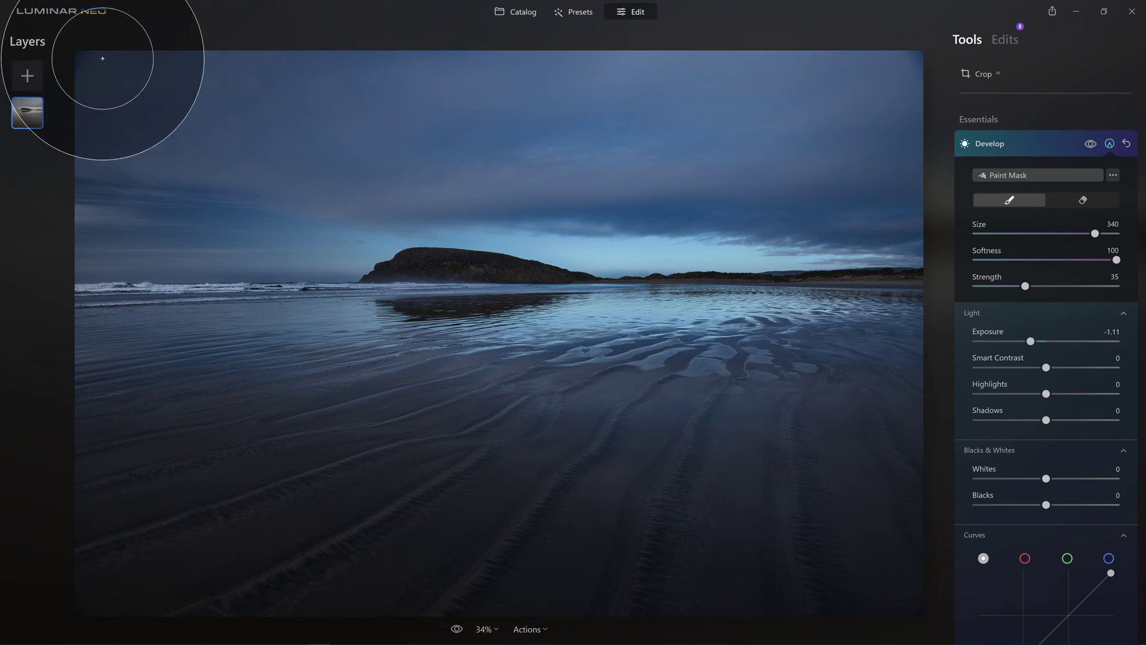
mouse_move(123, 59)
left_mouse_down()
mouse_move(291, 40)
mouse_move(414, 53)
mouse_move(931, 44)
left_mouse_up()
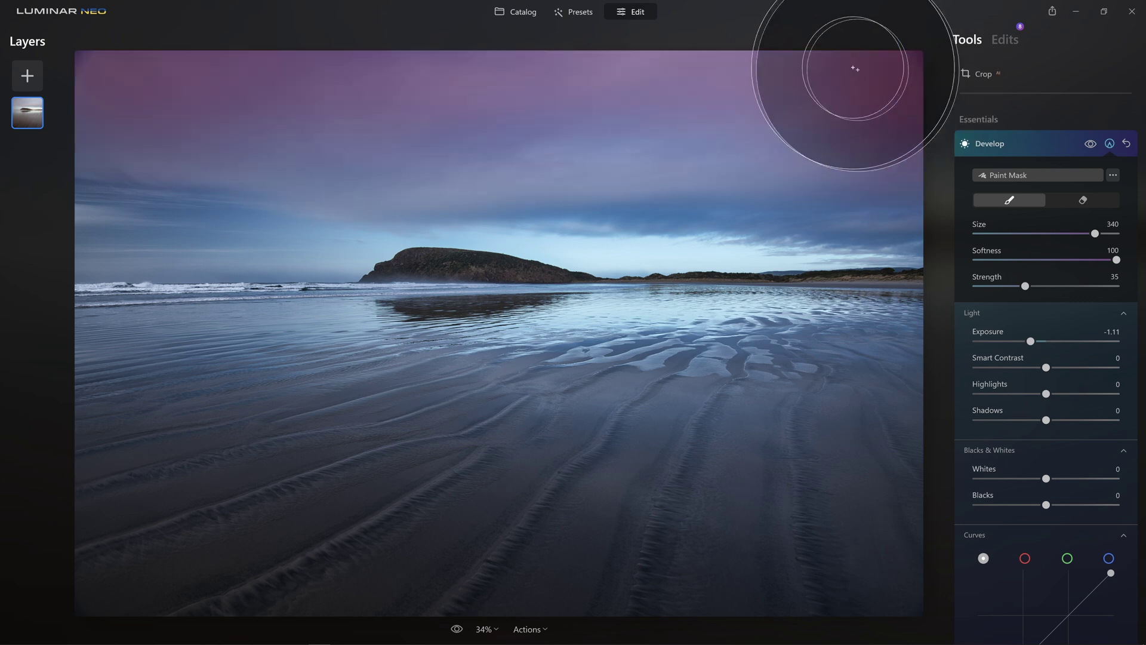
left_click_drag(387, 2, 1011, 26)
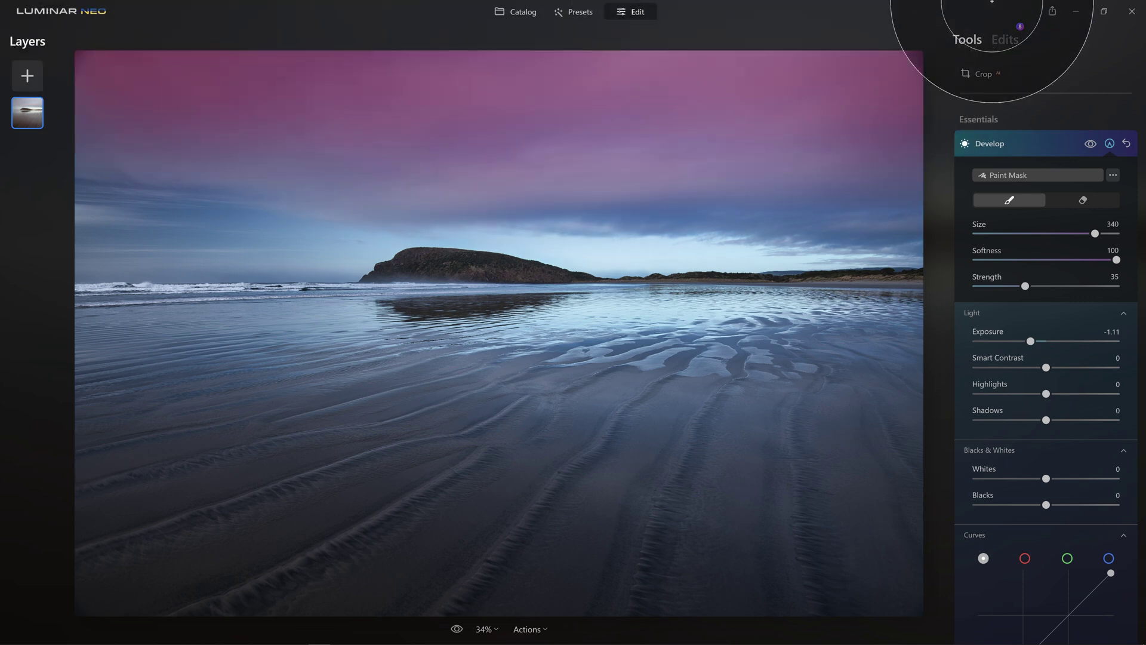
mouse_move(888, 97)
left_mouse_down()
mouse_move(409, 12)
mouse_move(92, 1)
left_mouse_up()
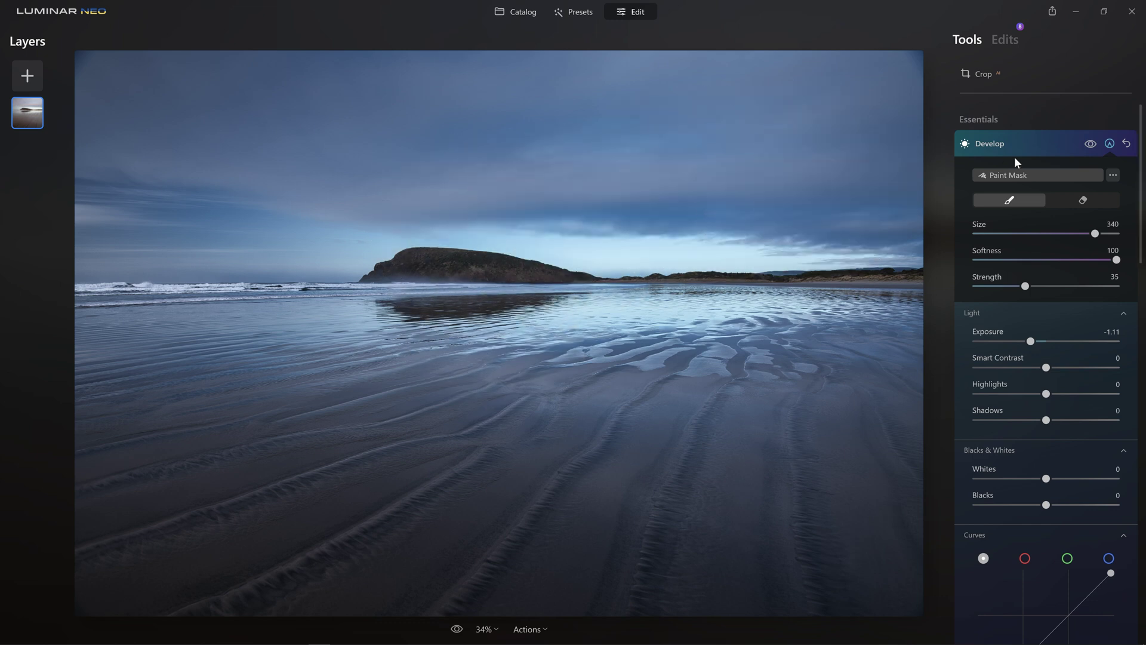
left_click(1087, 148)
left_click(1088, 147)
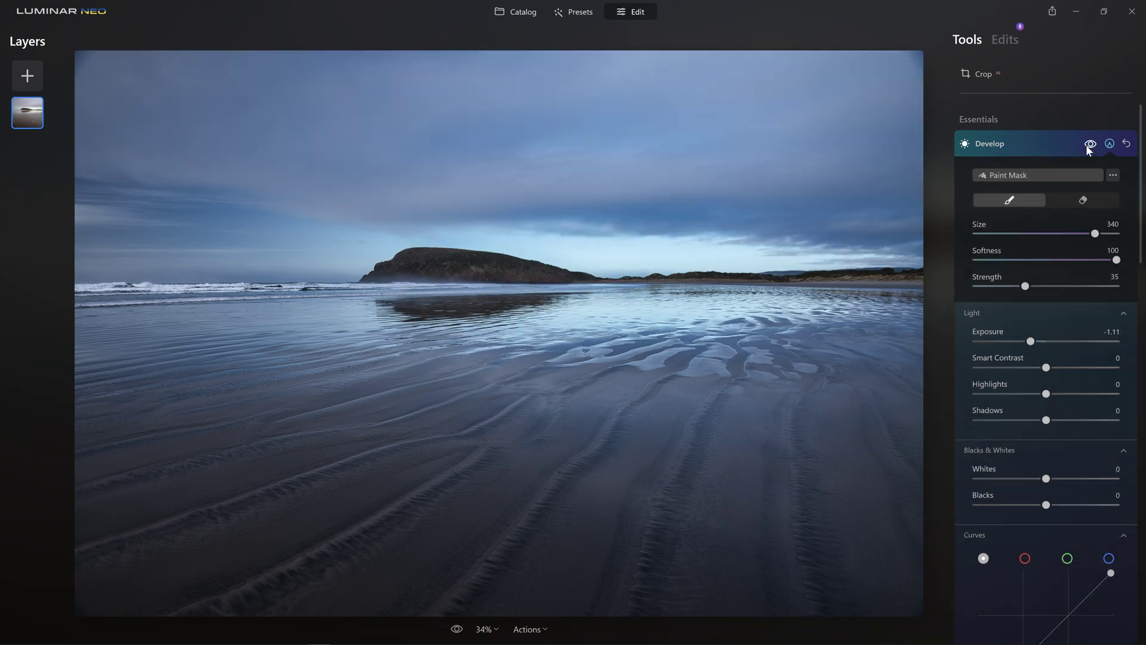
left_click(1088, 148)
left_click(1088, 147)
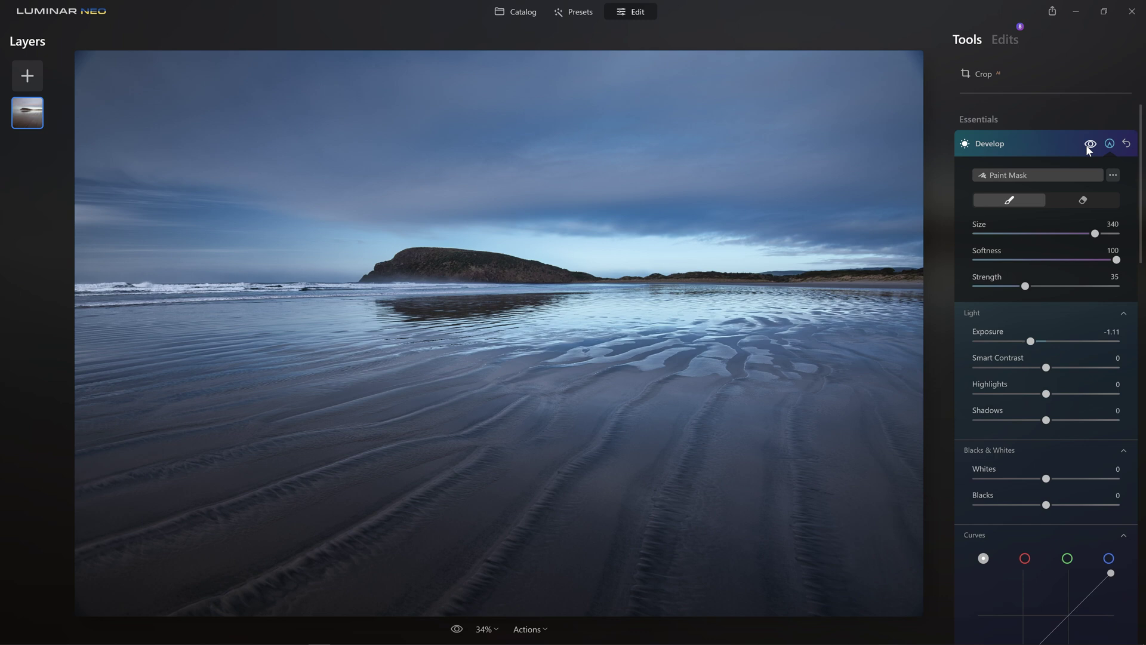
scroll(1087, 155, "down", 3)
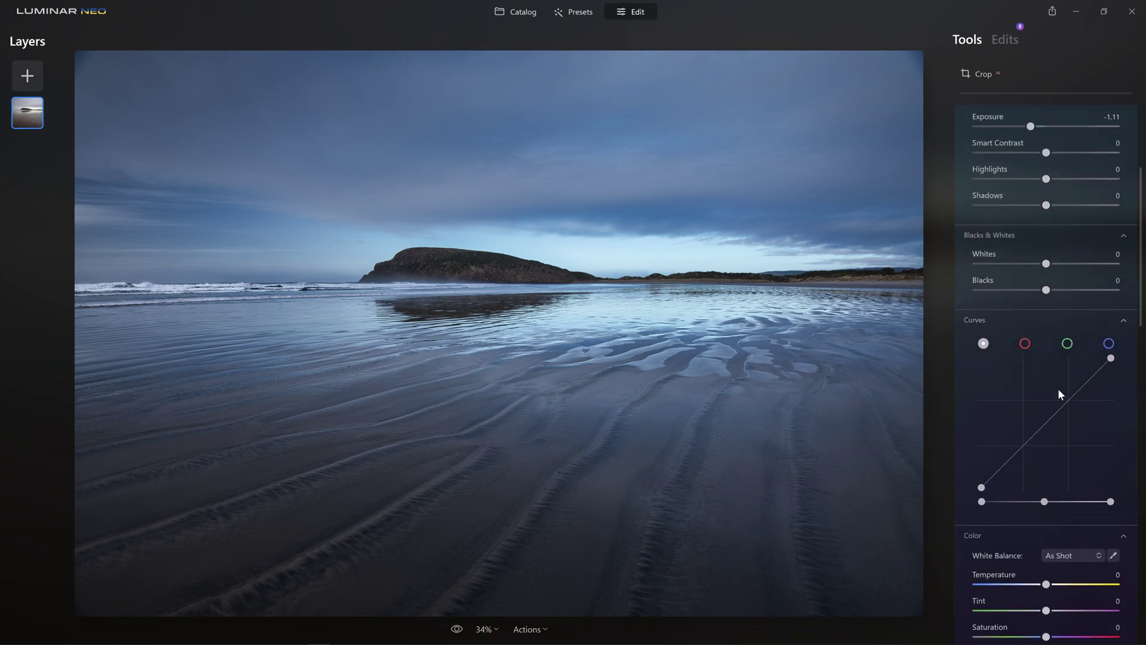
scroll(1012, 314, "up", 3)
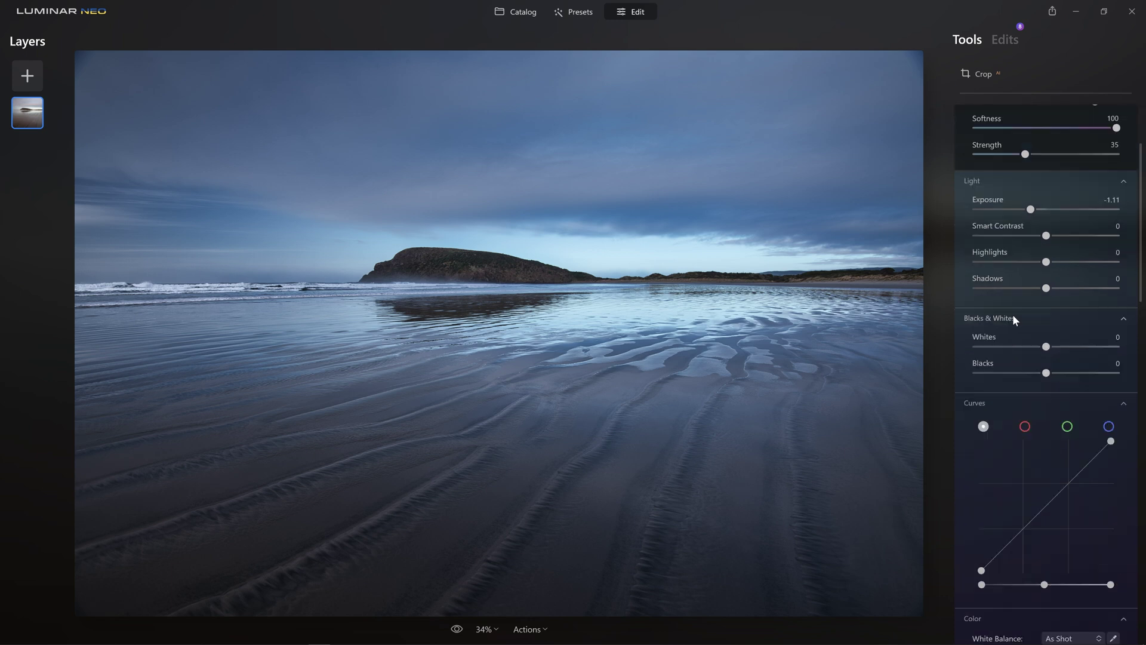
scroll(1035, 152, "down", 2)
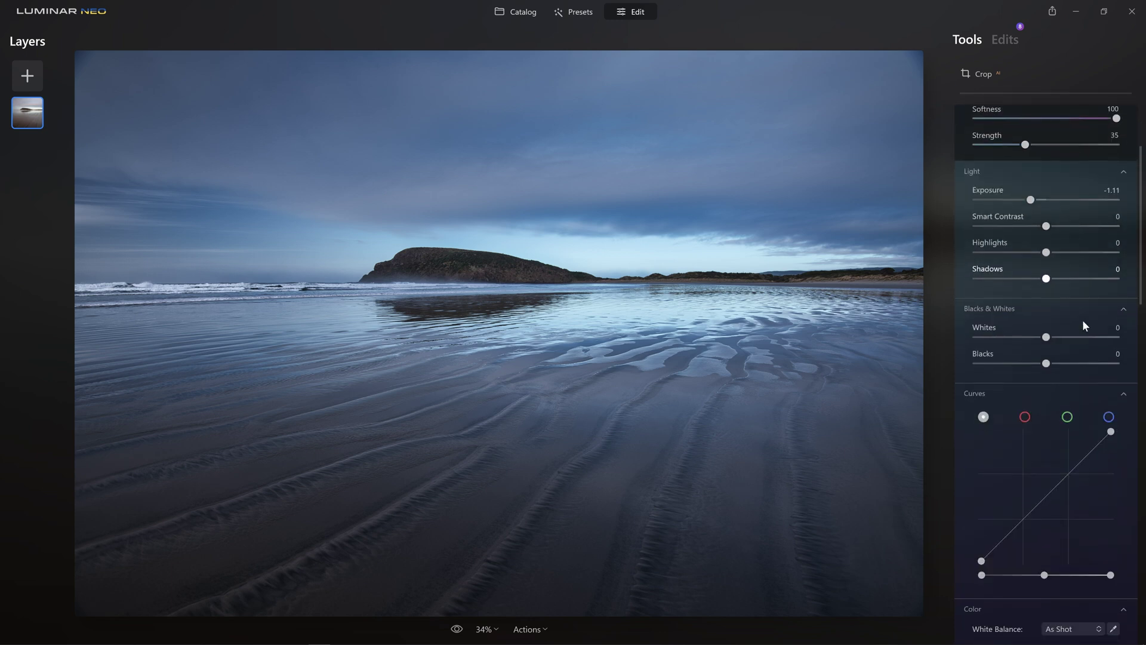
left_click_drag(1073, 464, 1071, 451)
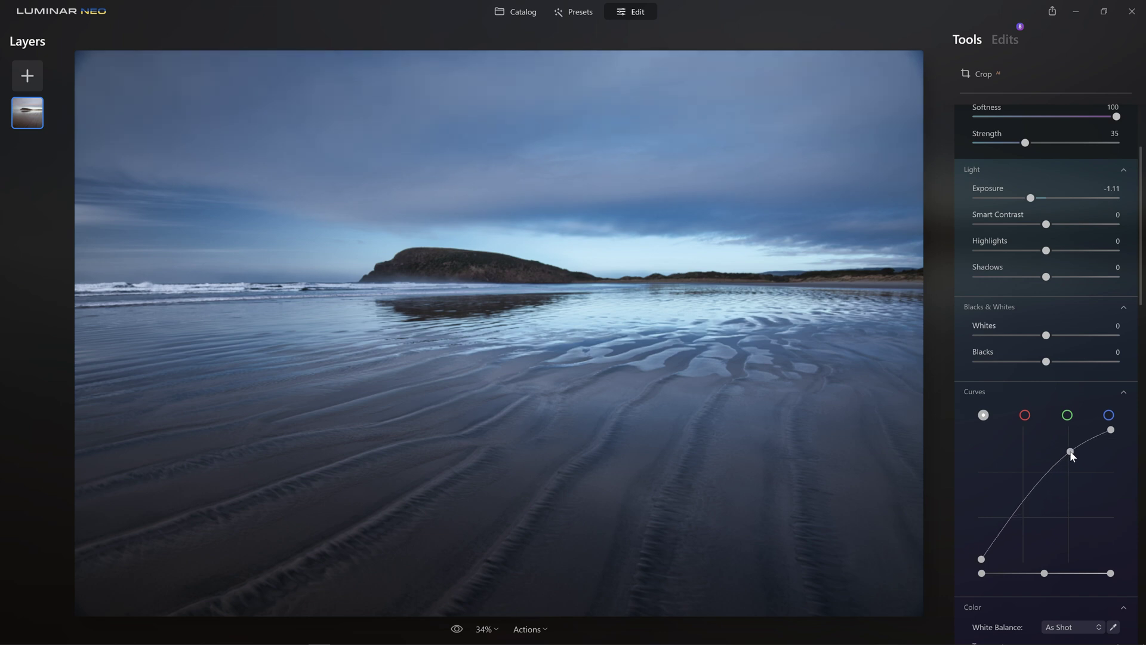
left_click_drag(1039, 499, 1037, 523)
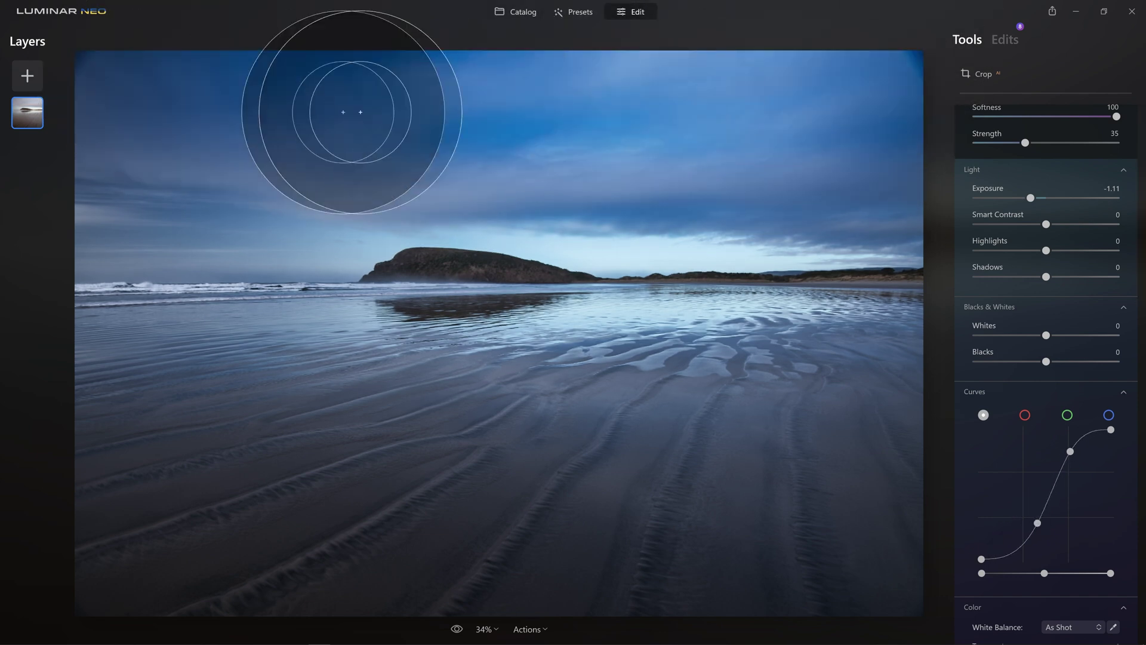
double_click(1069, 452)
double_click(1038, 523)
scroll(1006, 543, "down", 1)
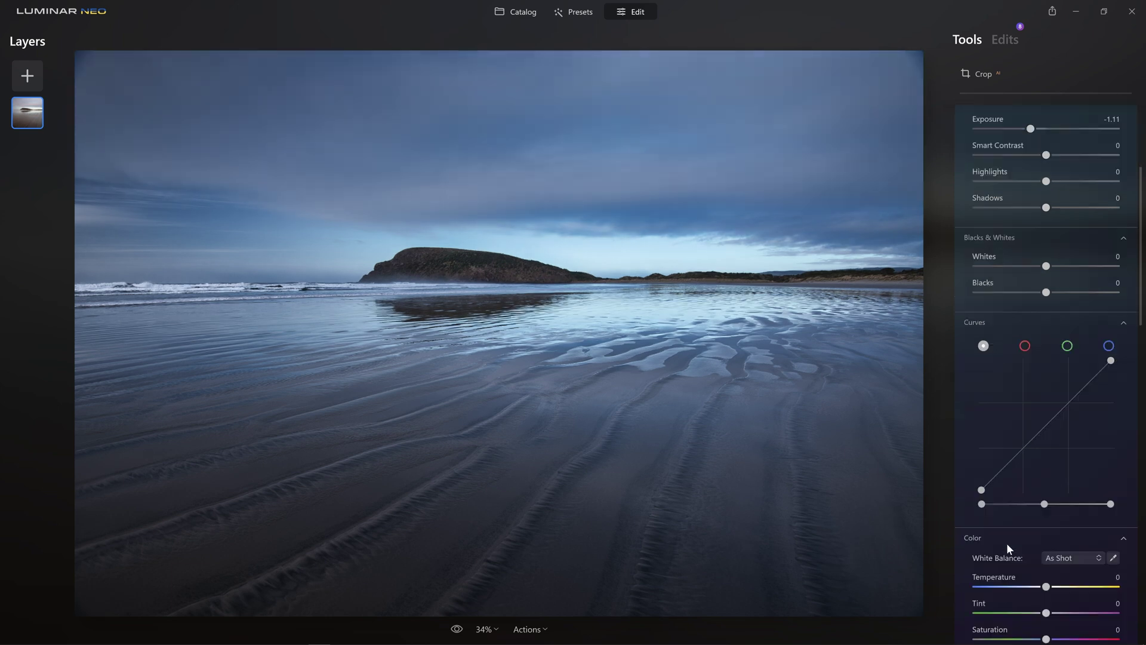
scroll(1006, 543, "up", 3)
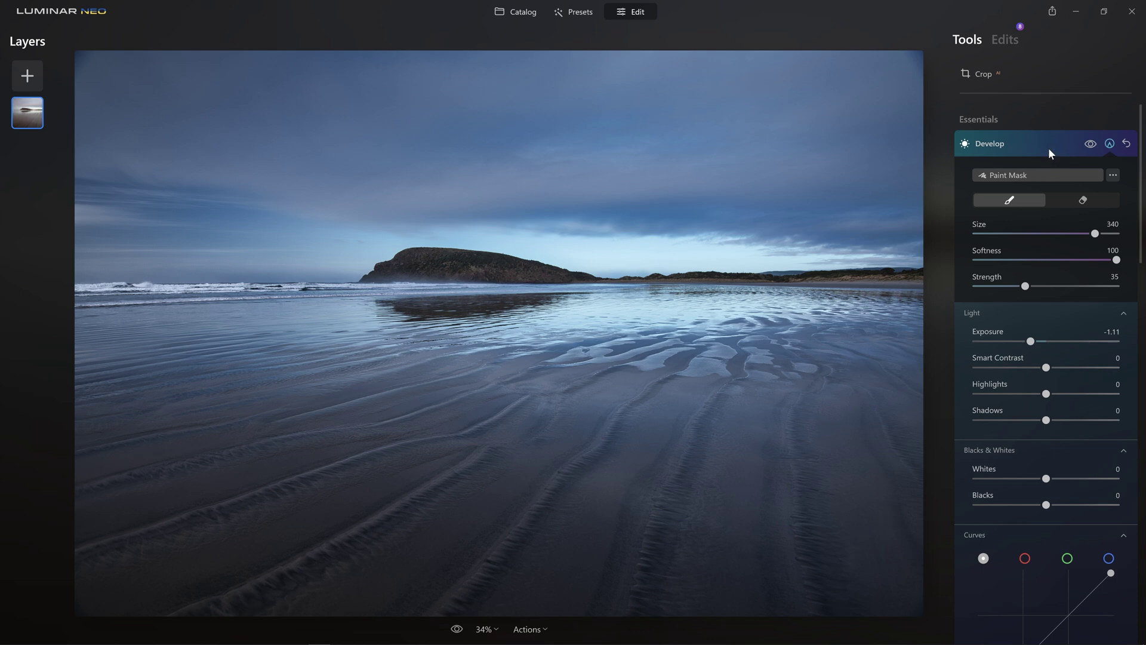
Step: In the edits list, tweak the masked Develop to Exposure -1.24 and Highlights -13
left_click(1020, 144)
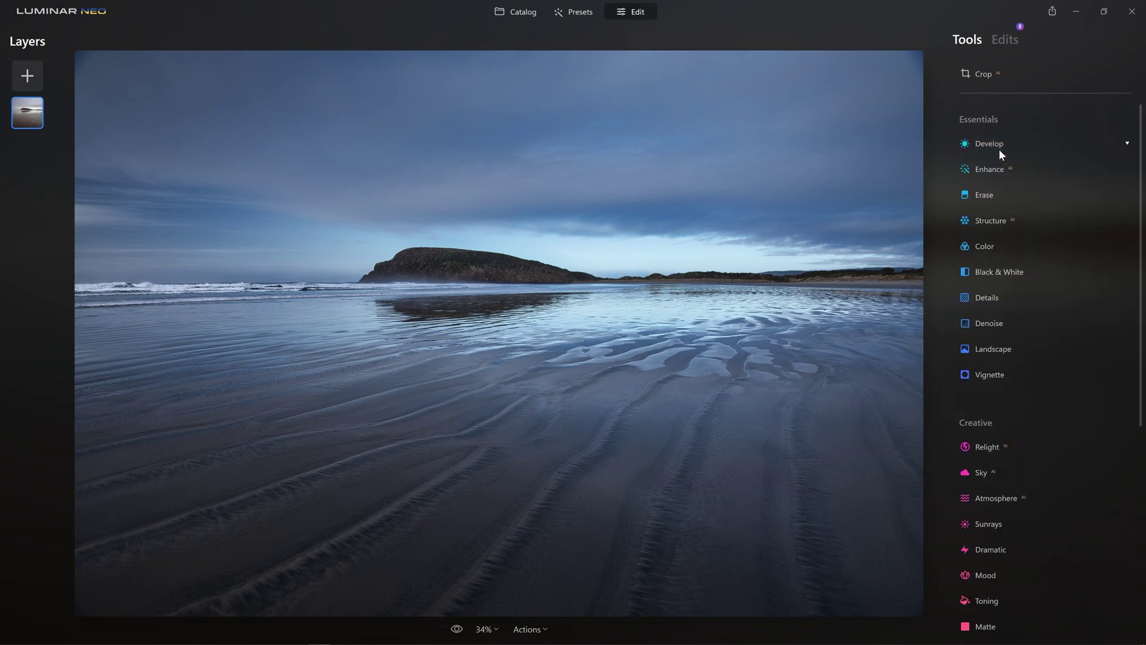
left_click(1014, 37)
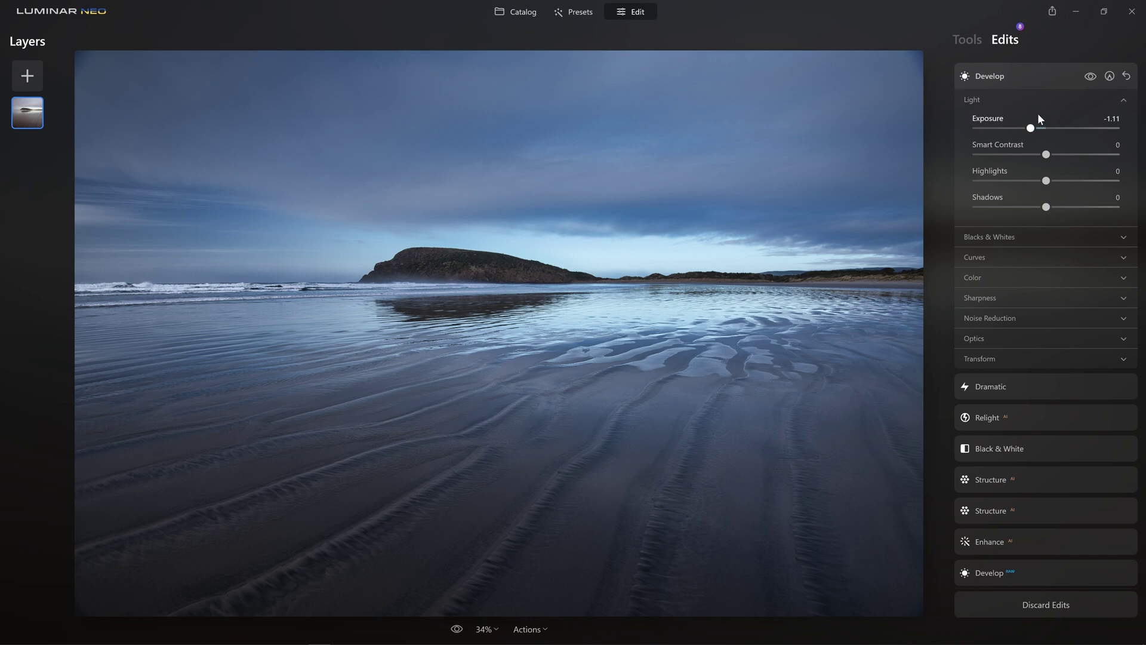
left_click_drag(1033, 130, 1019, 132)
left_click_drag(1028, 133, 1029, 133)
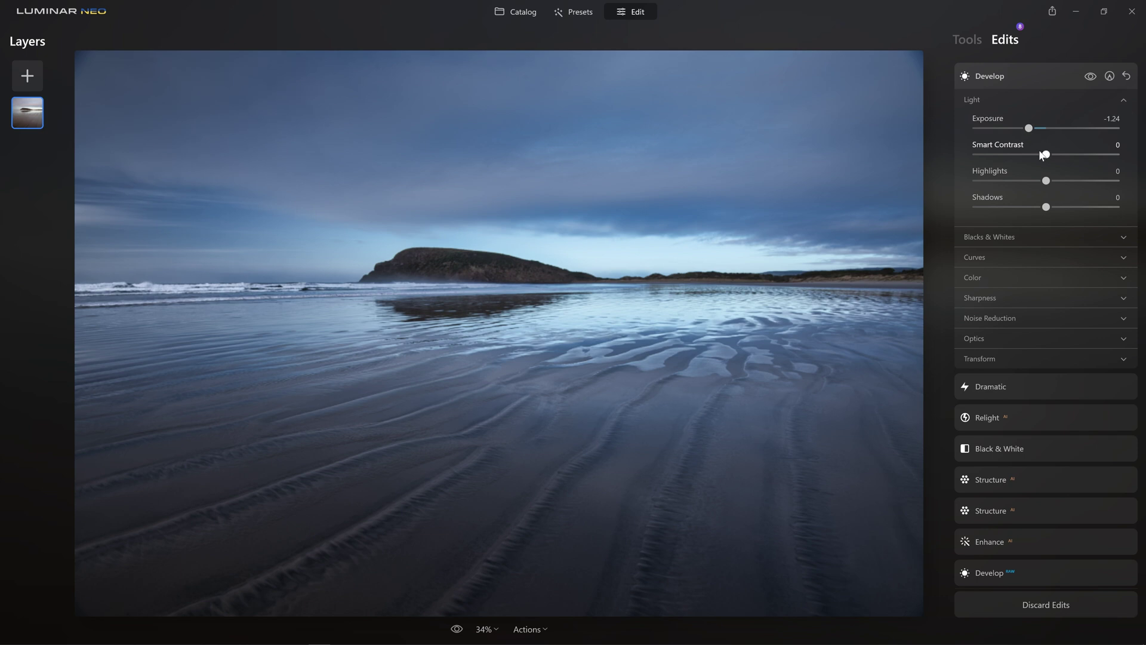
left_click_drag(1046, 180, 1037, 181)
left_click(1029, 77)
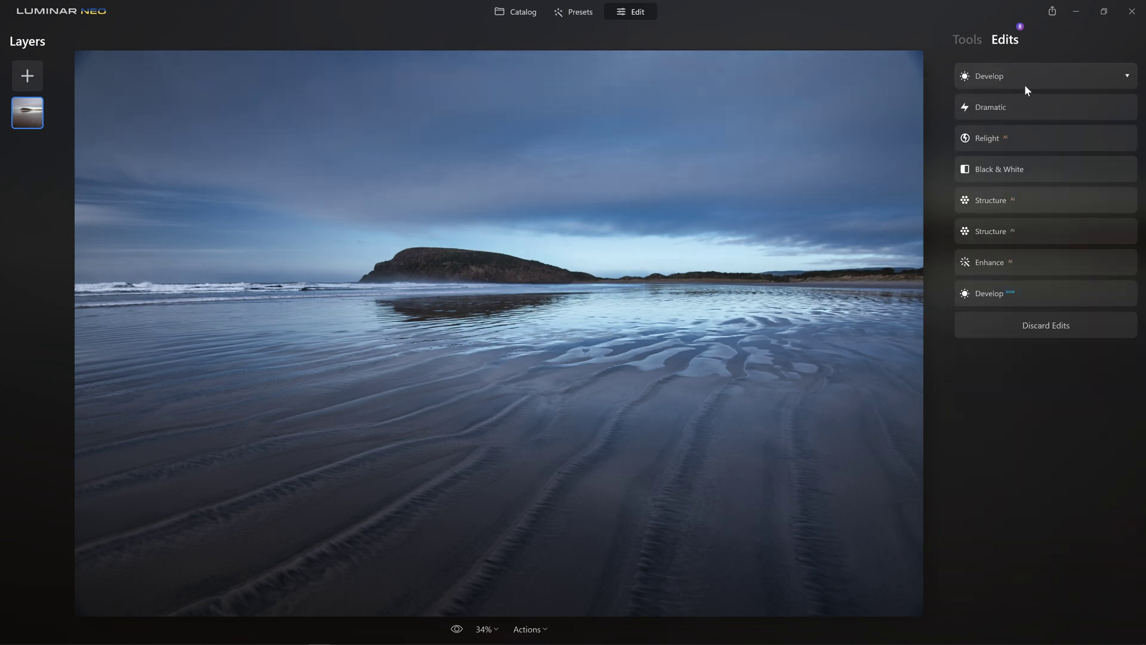
Step: Return to the tools list and start a fresh Develop adjustment
left_click(967, 39)
scroll(1041, 83, "down", 5)
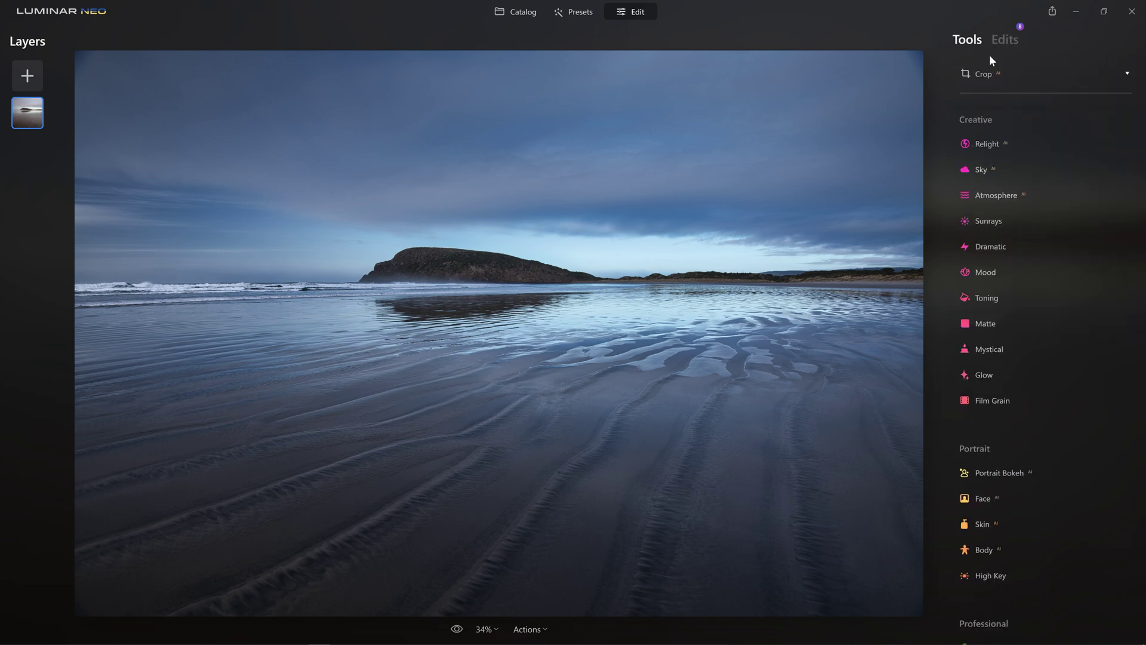
scroll(1035, 217, "up", 5)
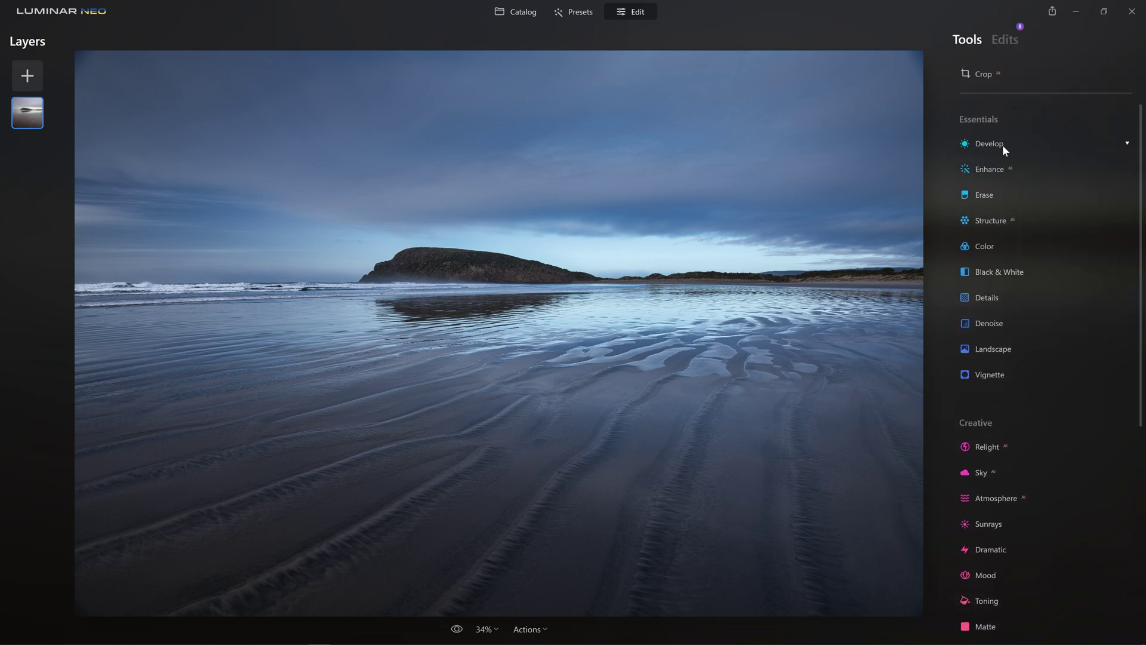
left_click(1003, 146)
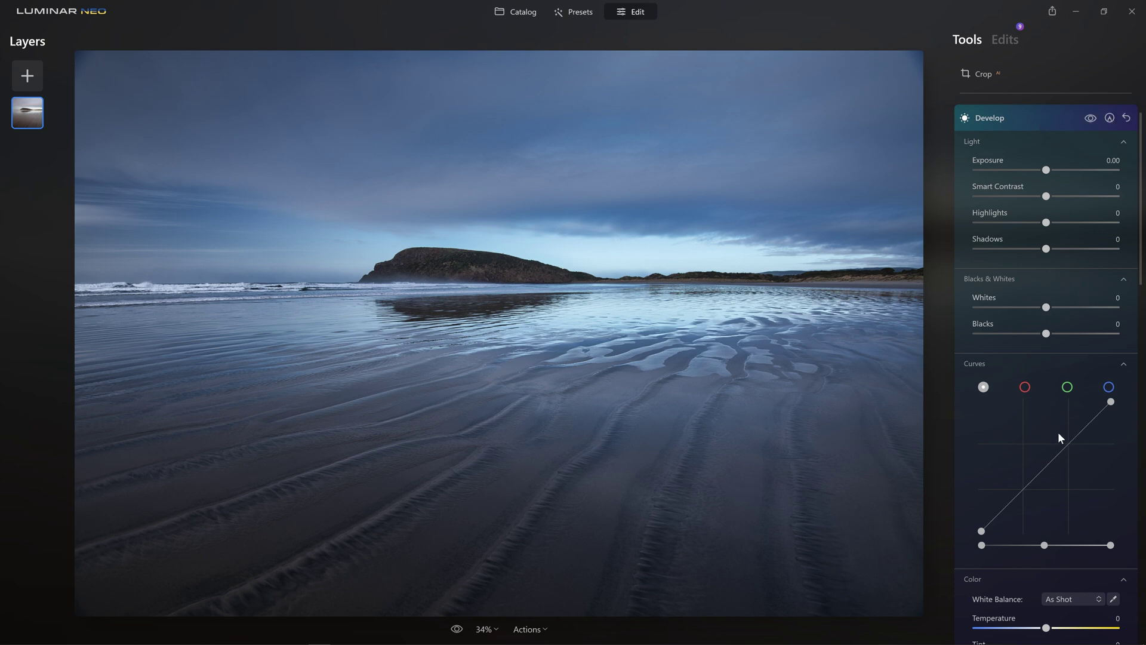
Step: Experiment with tone curve points, leaving the curve nearly straight with a slight shadow lift
left_click_drag(1062, 439, 1045, 430)
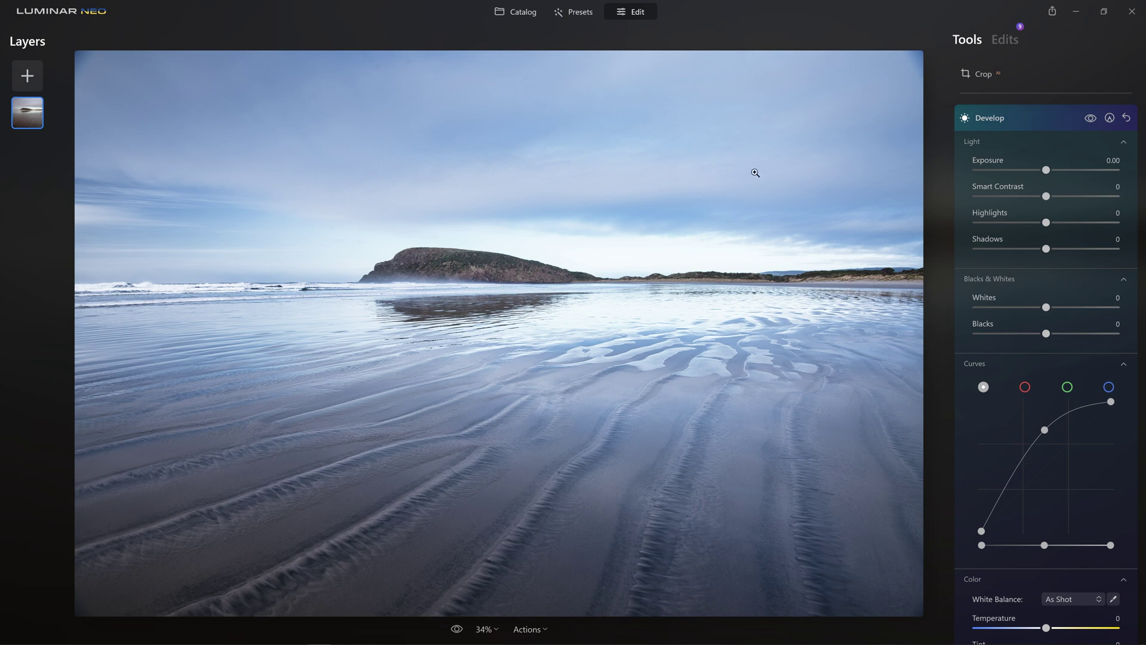
scroll(1048, 196, "up", 1)
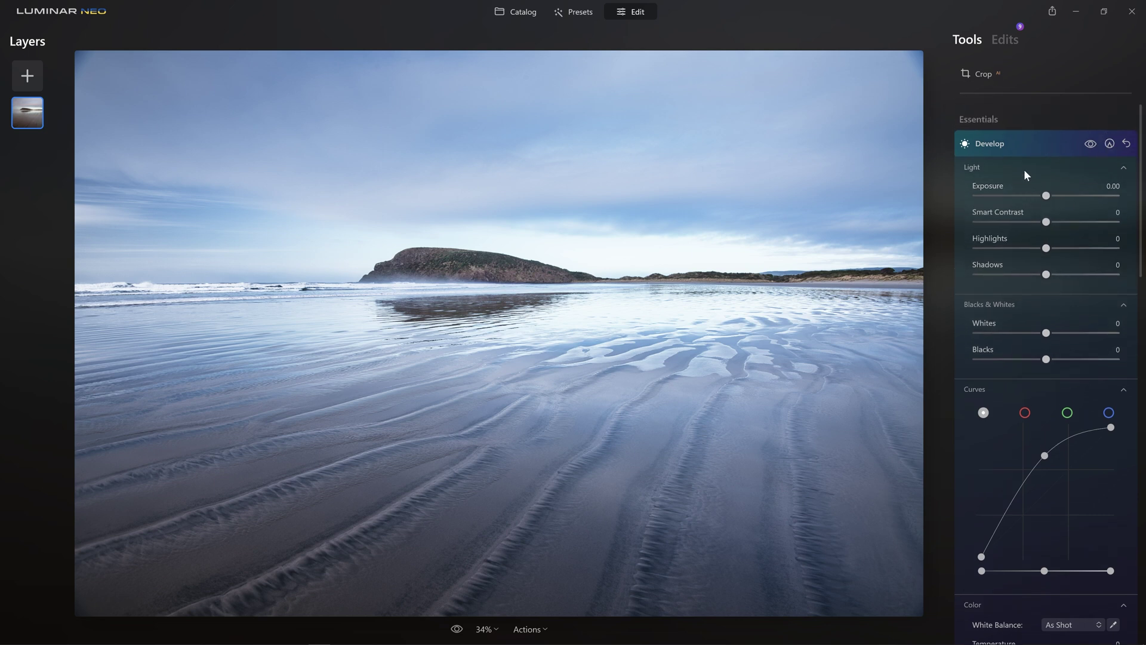
scroll(1041, 370, "down", 2)
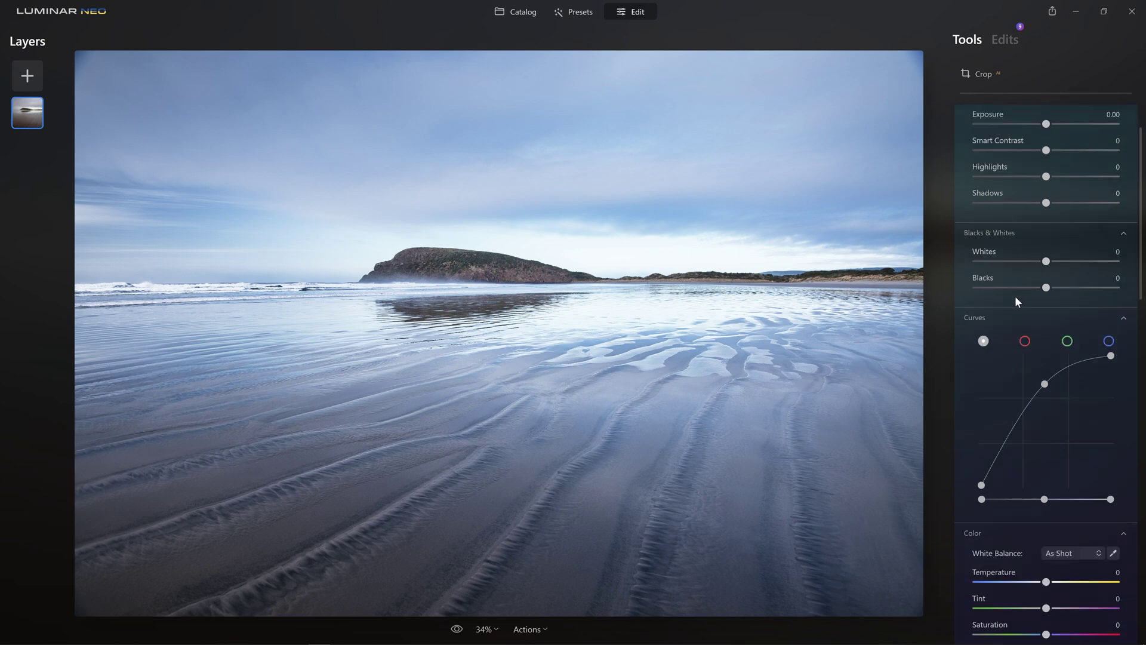
left_click_drag(1043, 384, 1077, 378)
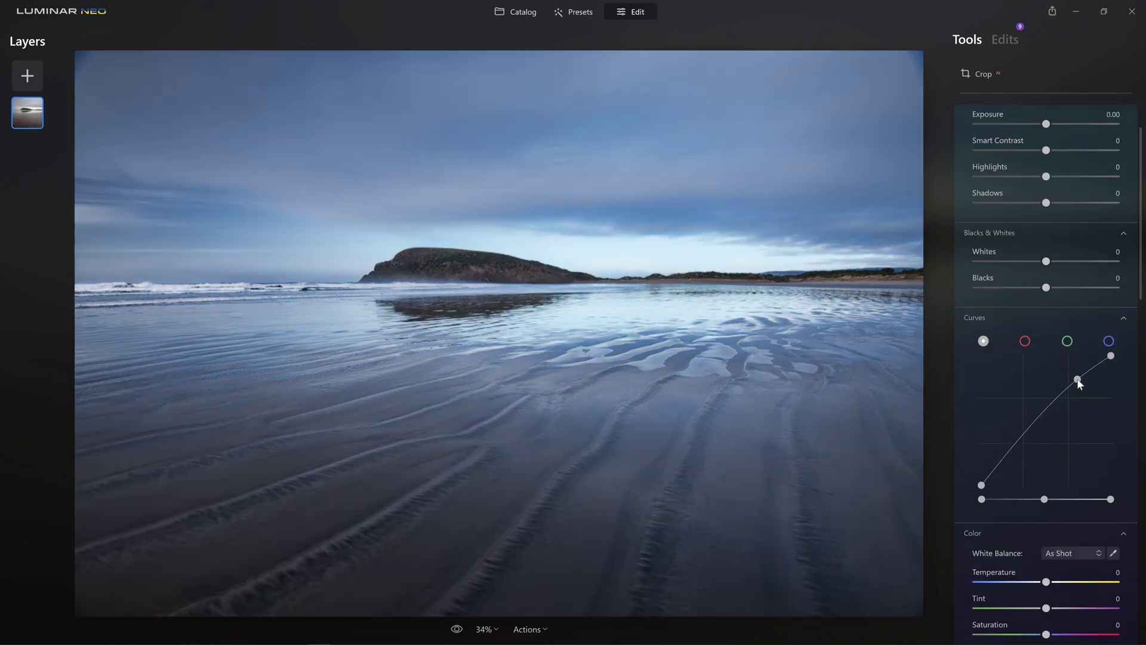
left_click(1025, 444)
left_click(1041, 427)
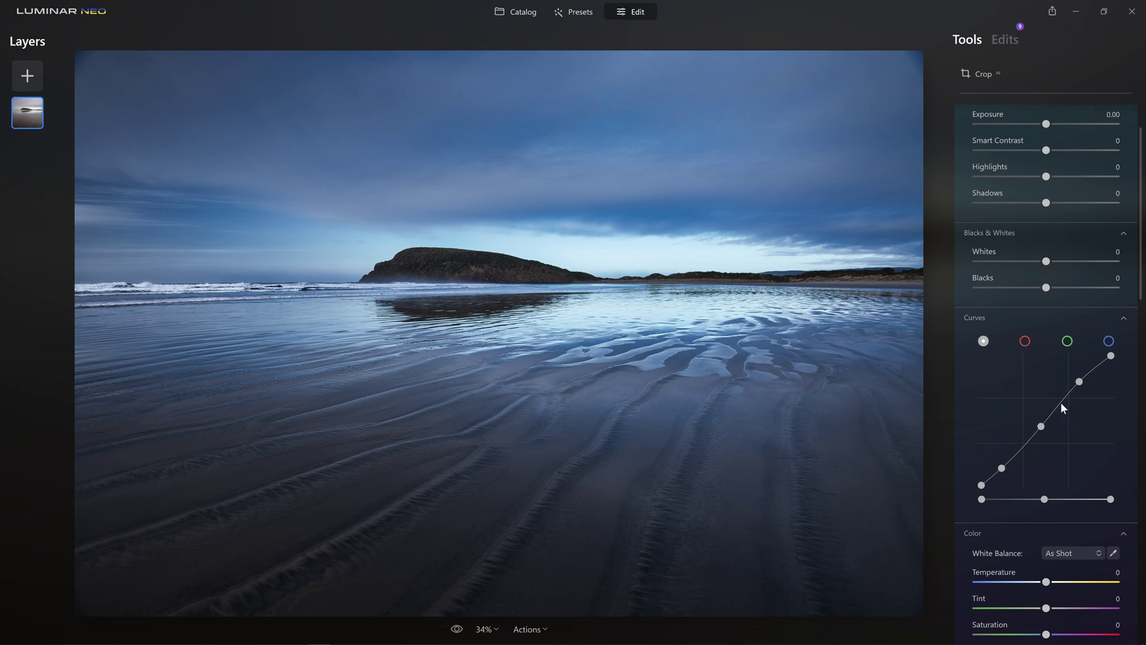
double_click(1041, 426)
Step: Clear the old curve points and place shadow, midtone and upper-tone points for an S-curve
double_click(1079, 382)
left_click_drag(1001, 467, 1002, 464)
double_click(1002, 464)
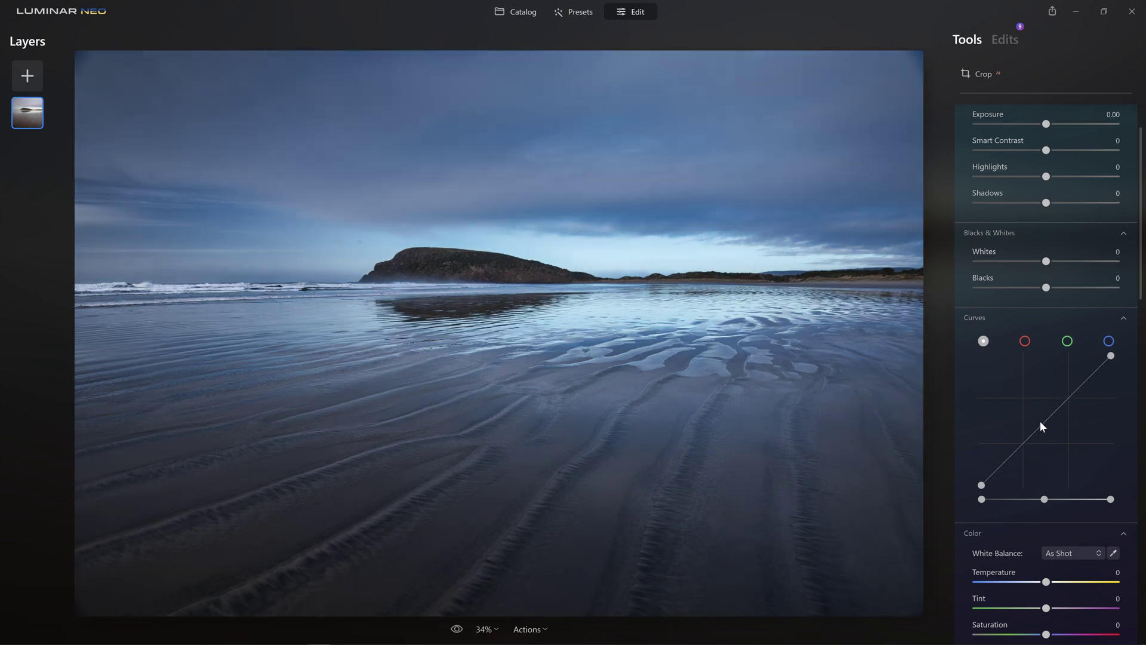
mouse_move(1040, 426)
left_mouse_down()
mouse_move(1019, 401)
mouse_move(1075, 427)
mouse_move(1051, 414)
mouse_move(1043, 425)
left_mouse_up()
left_click_drag(1079, 394, 1073, 381)
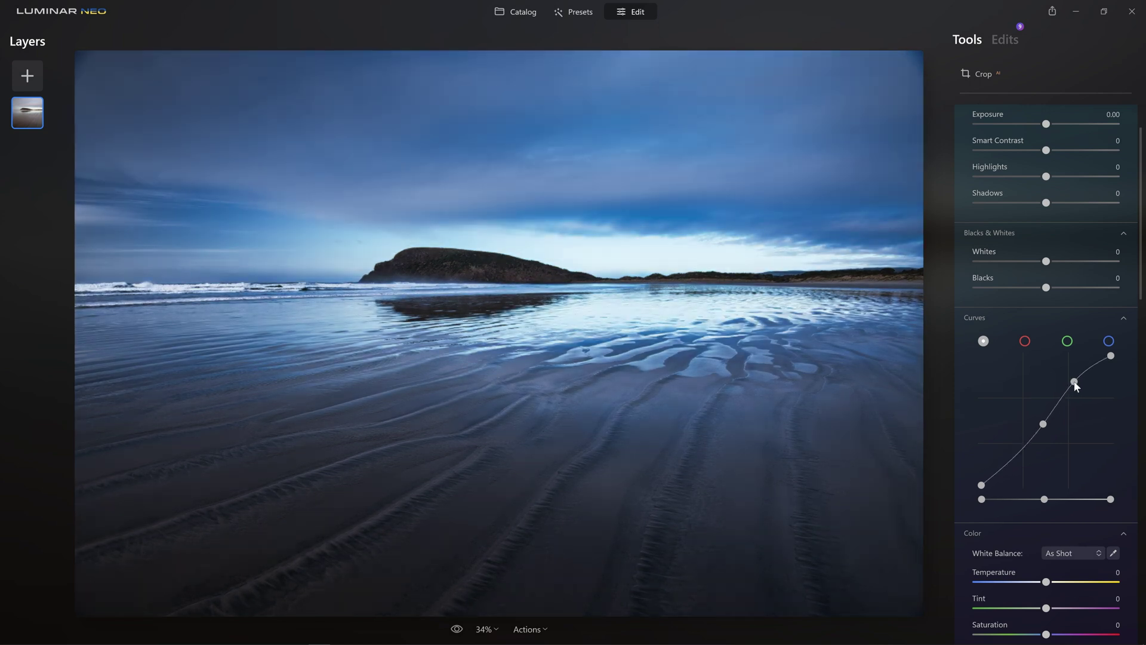
left_click_drag(1026, 453, 1018, 466)
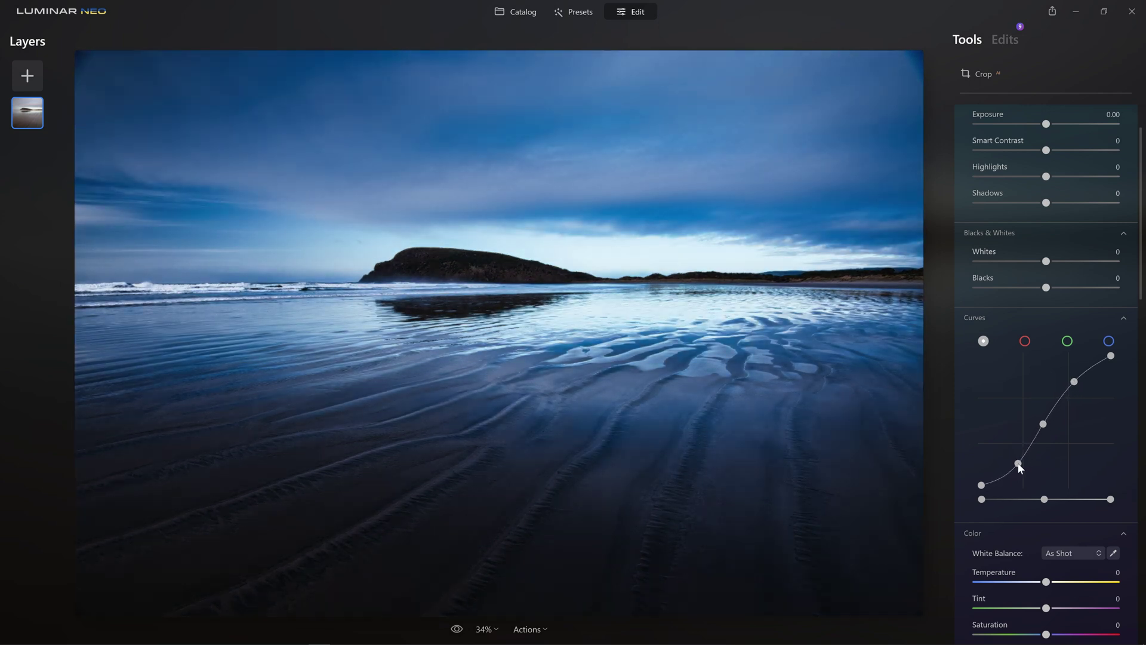
left_click_drag(1043, 423, 1041, 423)
Step: Refine into a gentle S-curve, removing the midtone point and easing the shadow and upper points
left_click_drag(1073, 380, 1063, 372)
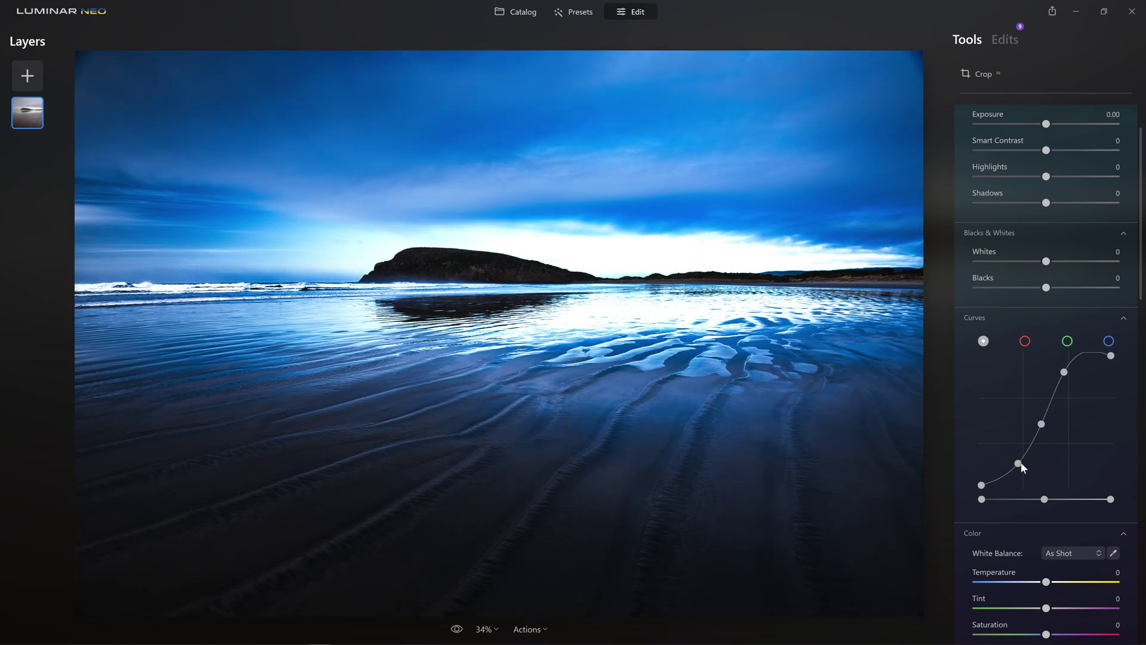
left_click_drag(1021, 464, 1026, 469)
mouse_move(1041, 424)
left_mouse_down()
mouse_move(1035, 413)
mouse_move(1041, 424)
left_mouse_up()
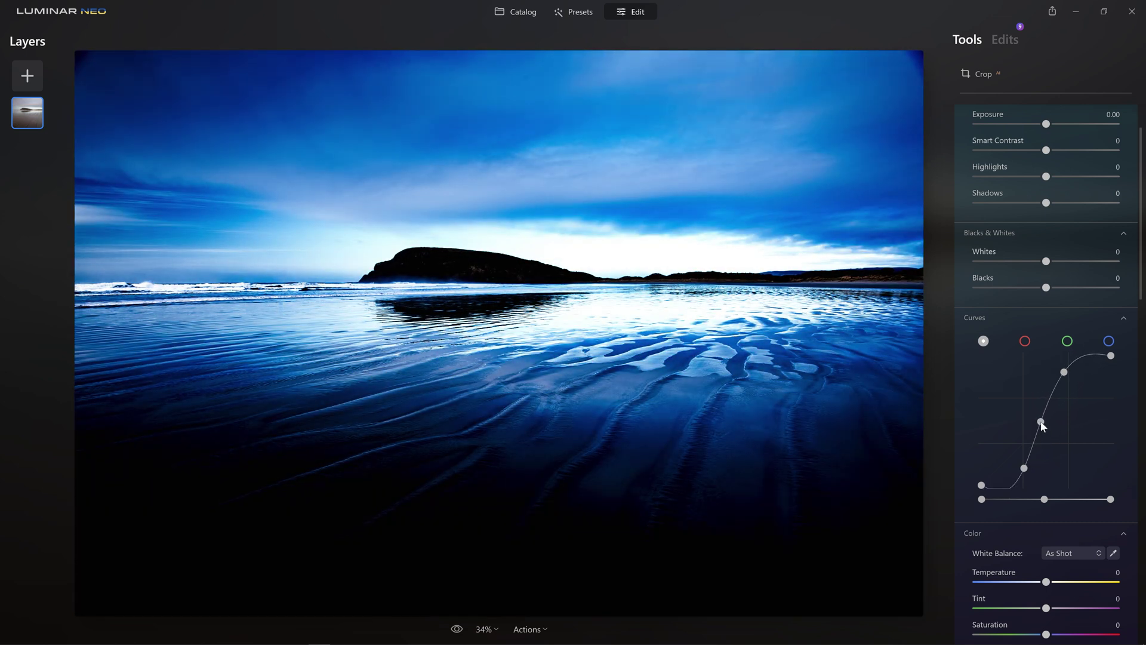
double_click(1041, 422)
left_click_drag(1064, 373, 1079, 385)
left_click_drag(1024, 468, 1009, 462)
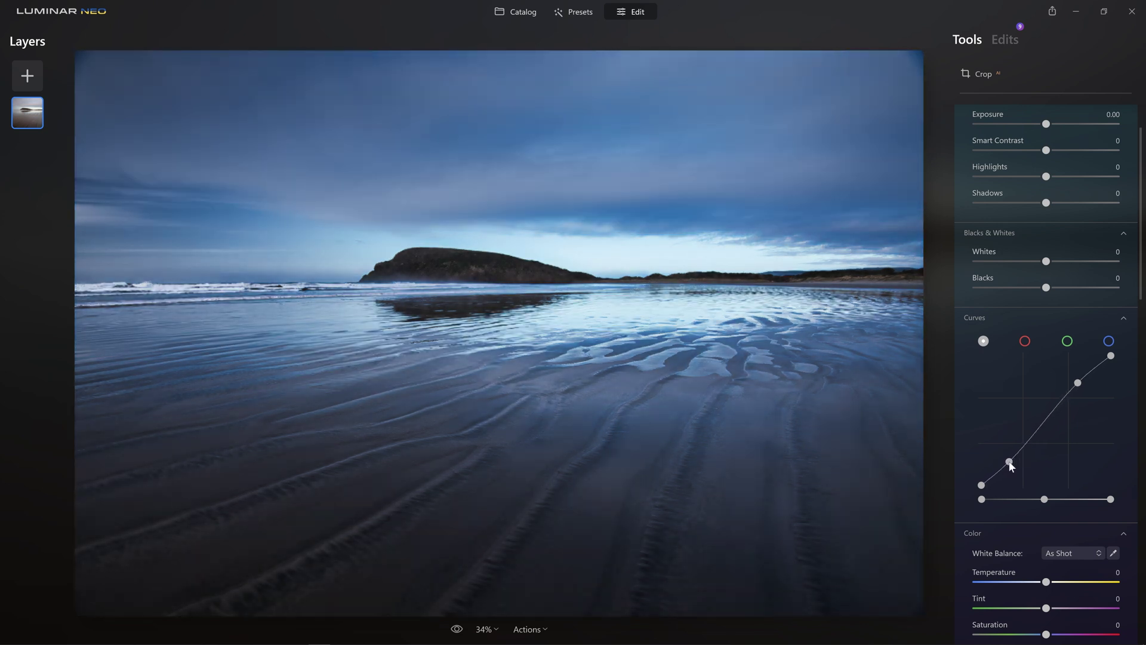
left_click_drag(1074, 385, 1072, 388)
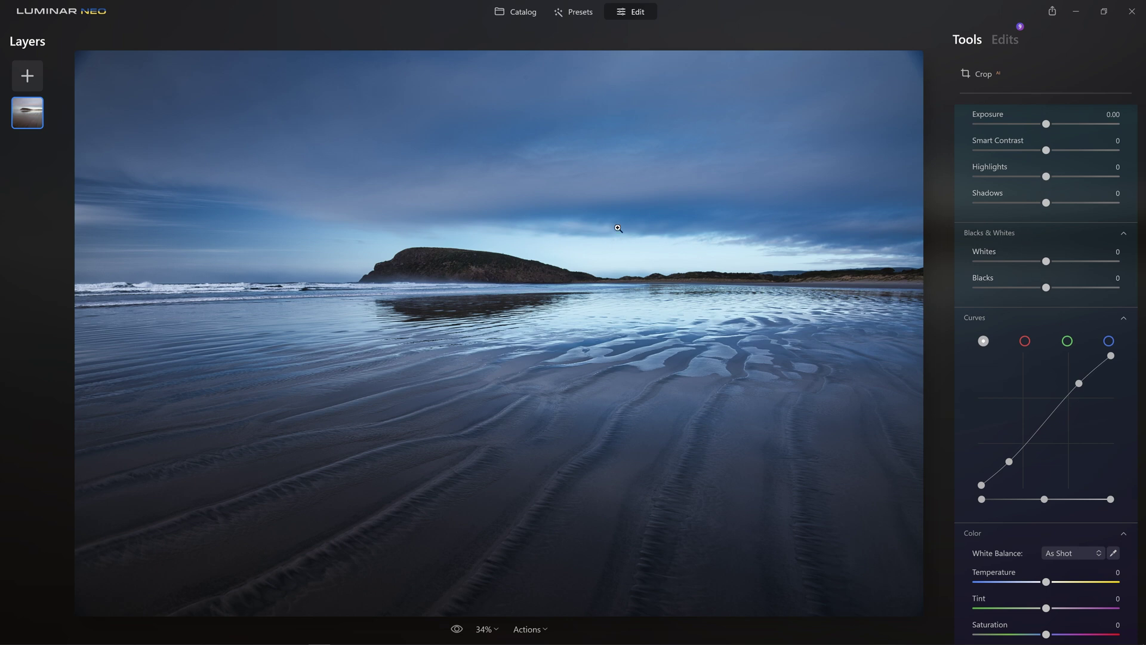
Step: Set Develop Highlights to -15 and toggle the adjustment off and on to compare
left_click_drag(1045, 177, 1026, 178)
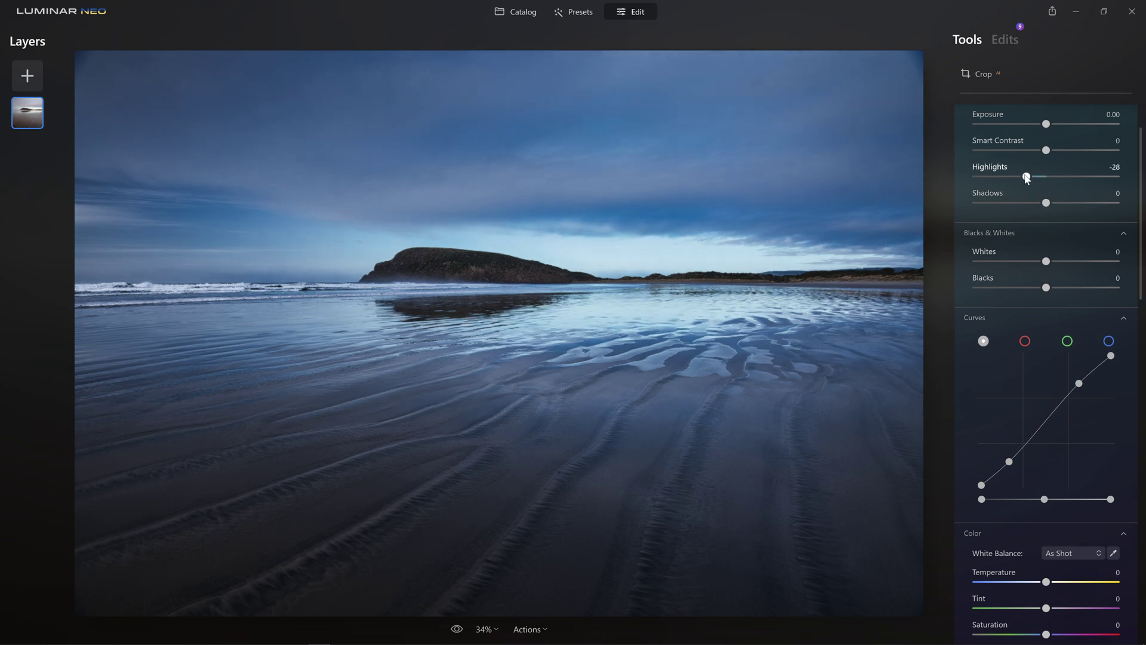
scroll(1015, 197, "up", 2)
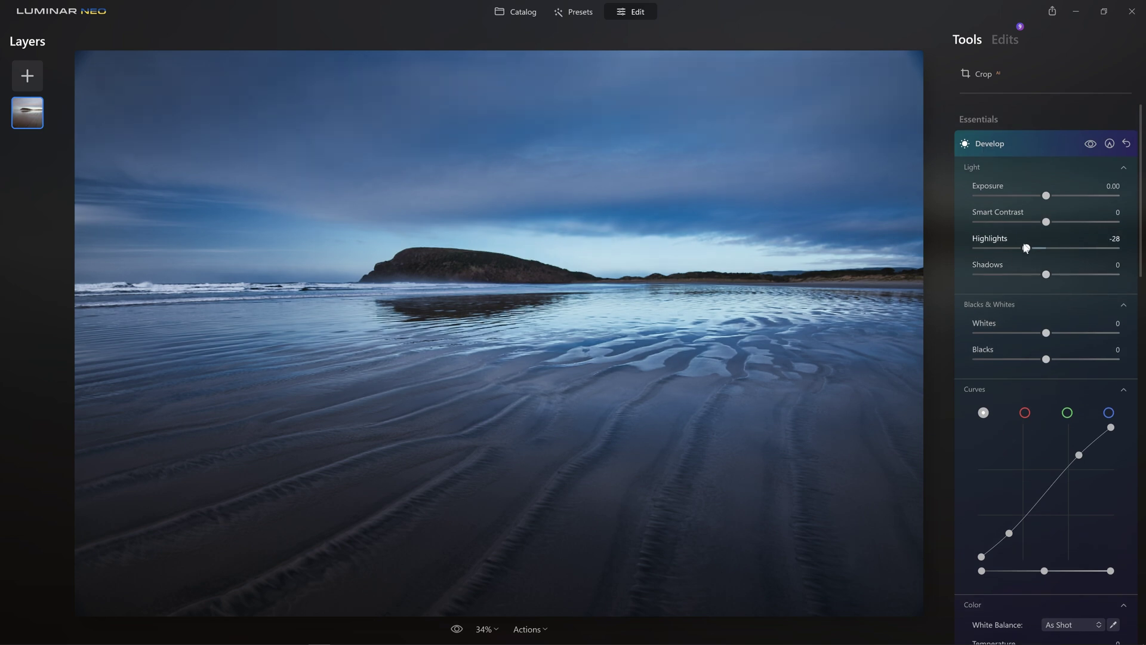
mouse_move(1026, 247)
left_mouse_down()
mouse_move(975, 248)
mouse_move(1072, 251)
mouse_move(1035, 249)
left_mouse_up()
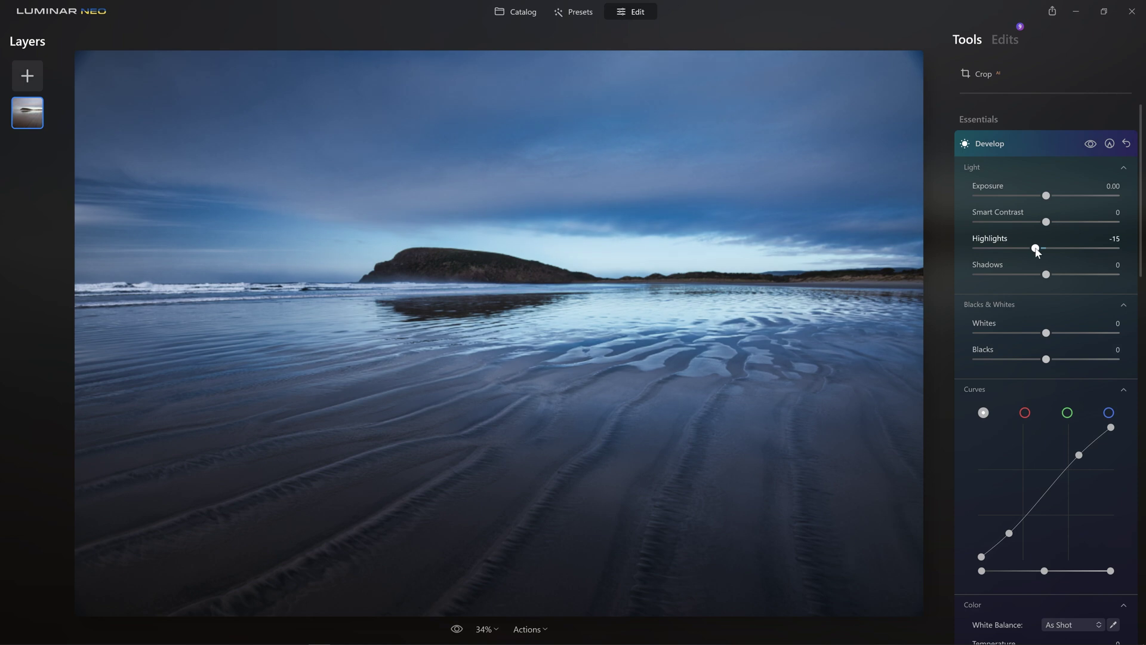
left_click(1089, 144)
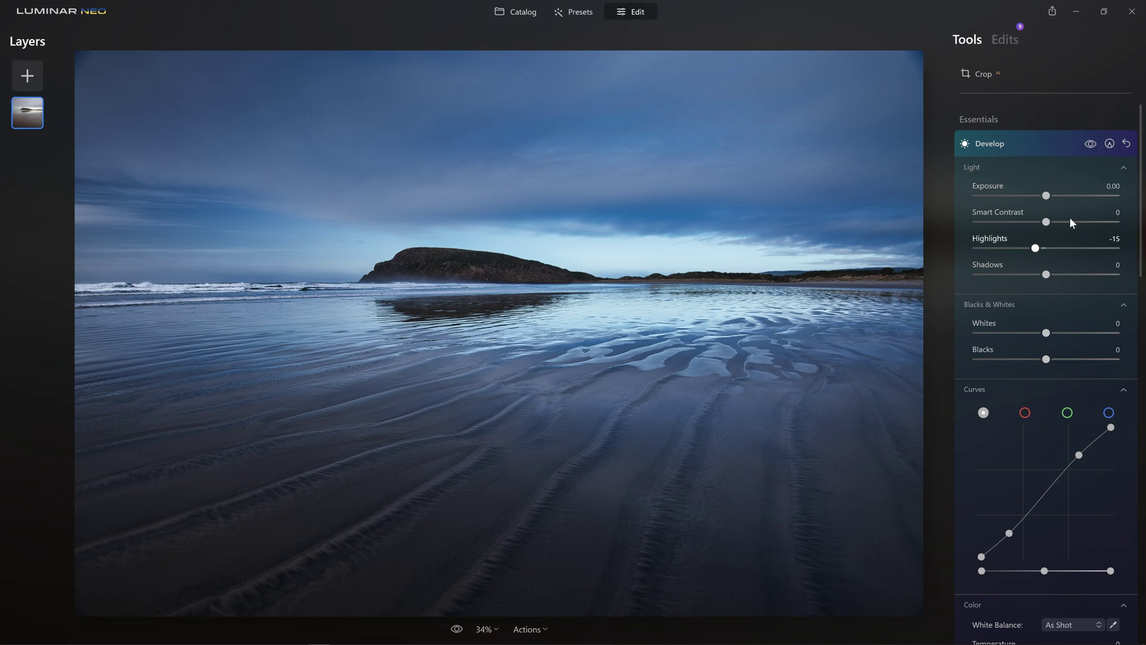
left_click(1091, 143)
left_click(1091, 143)
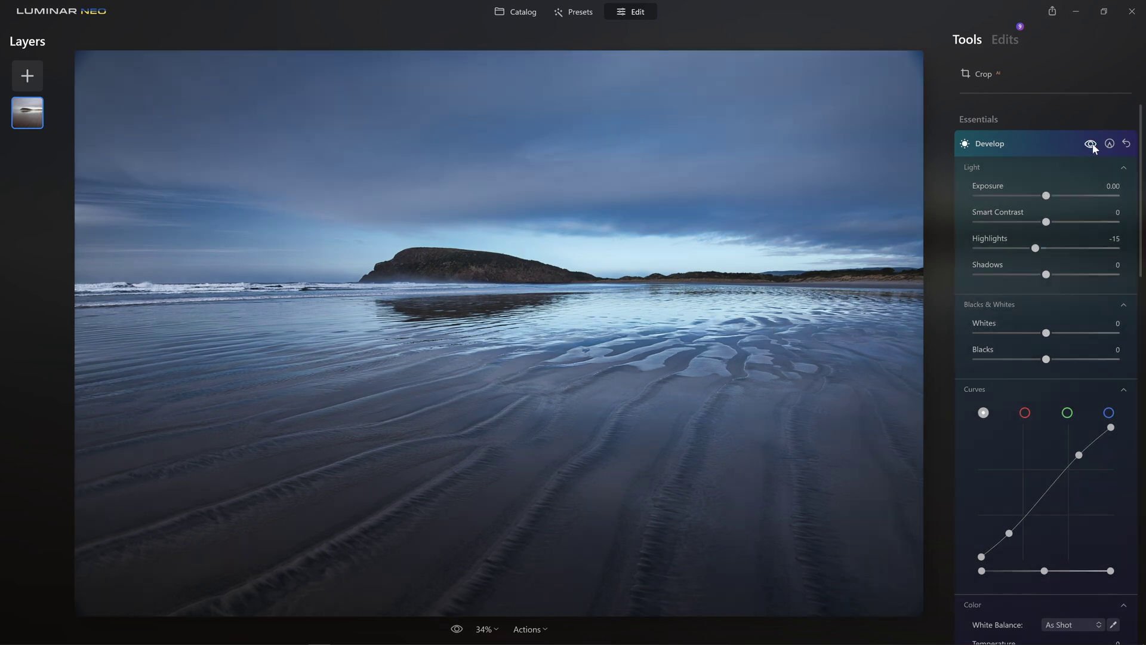
Step: Collapse Develop, compare against the original, and scroll down to the Creative tools
key("Escape")
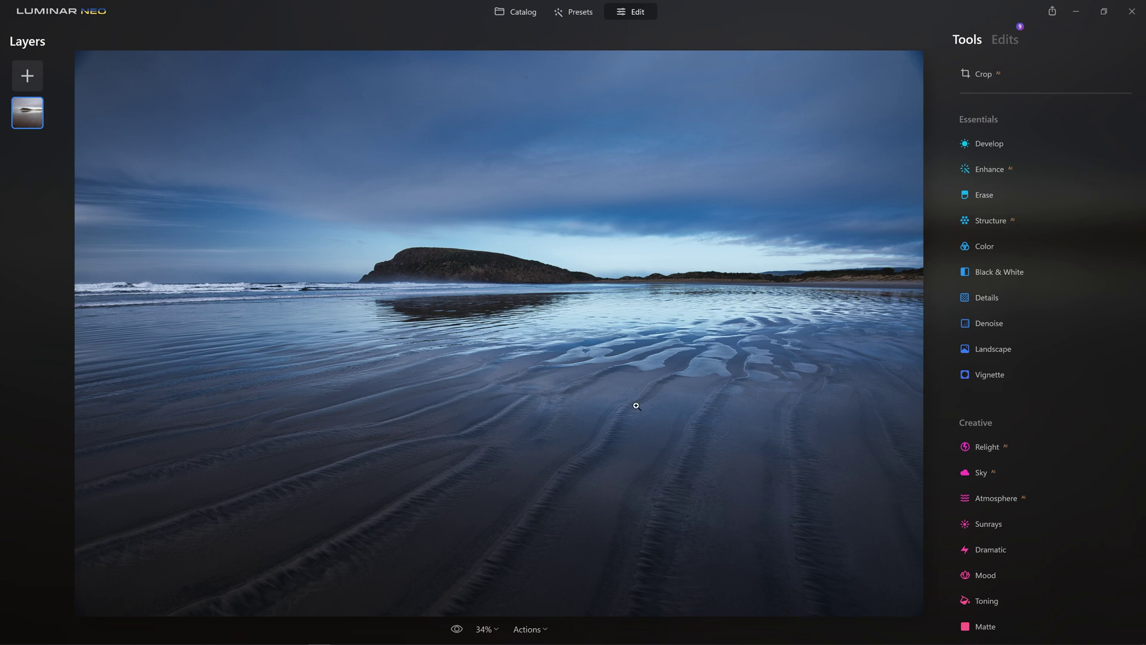
left_click_drag(457, 629, 456, 627)
scroll(1010, 398, "down", 3)
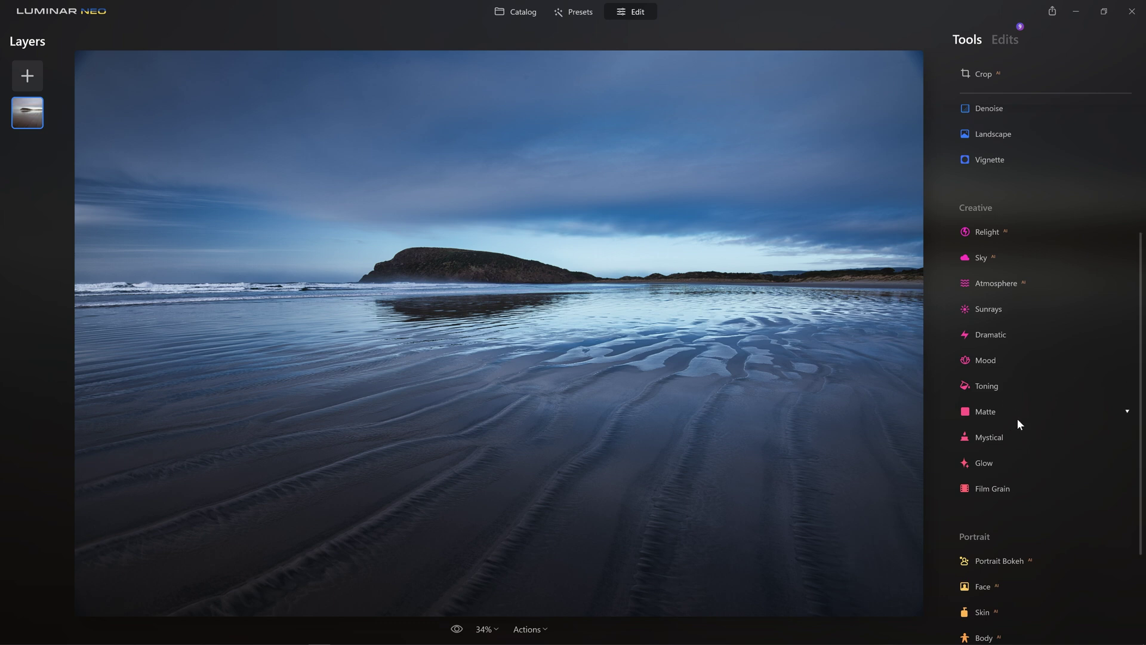
Step: Open the Glow tool and set its Amount to 100
left_click(993, 464)
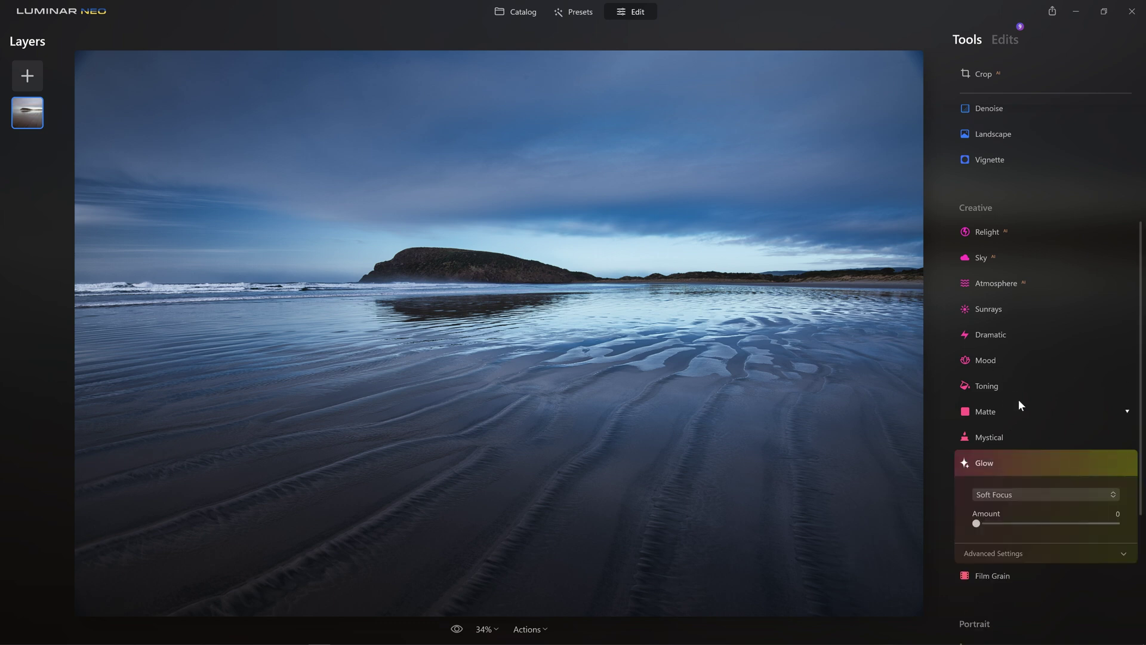
scroll(1018, 399, "down", 3)
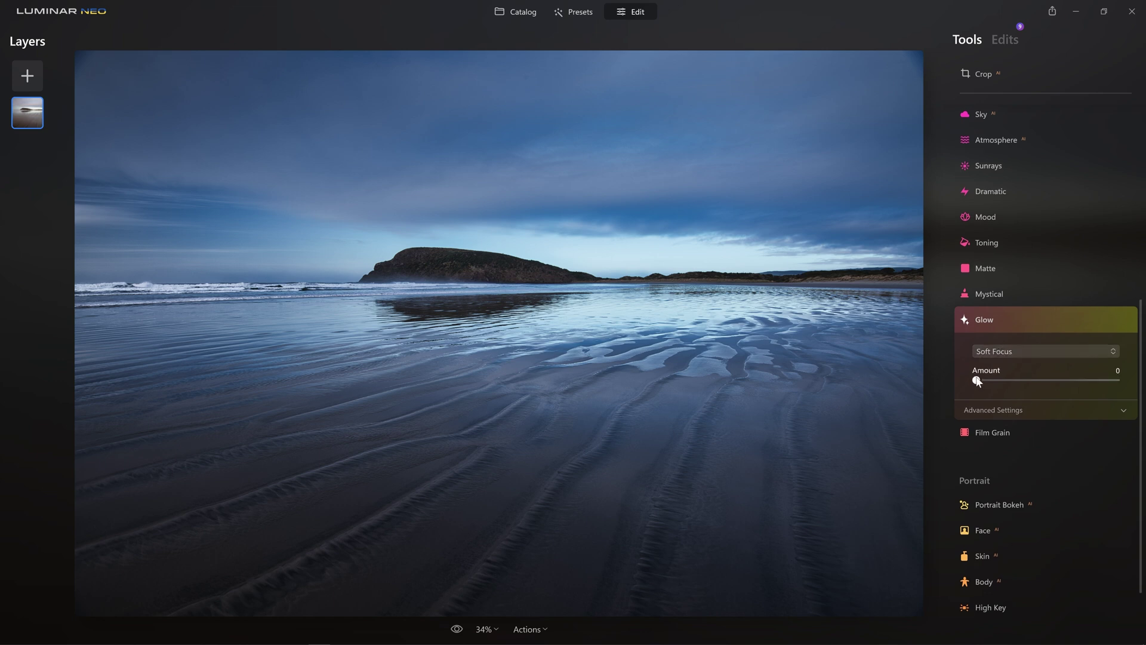
left_click_drag(977, 381, 1111, 389)
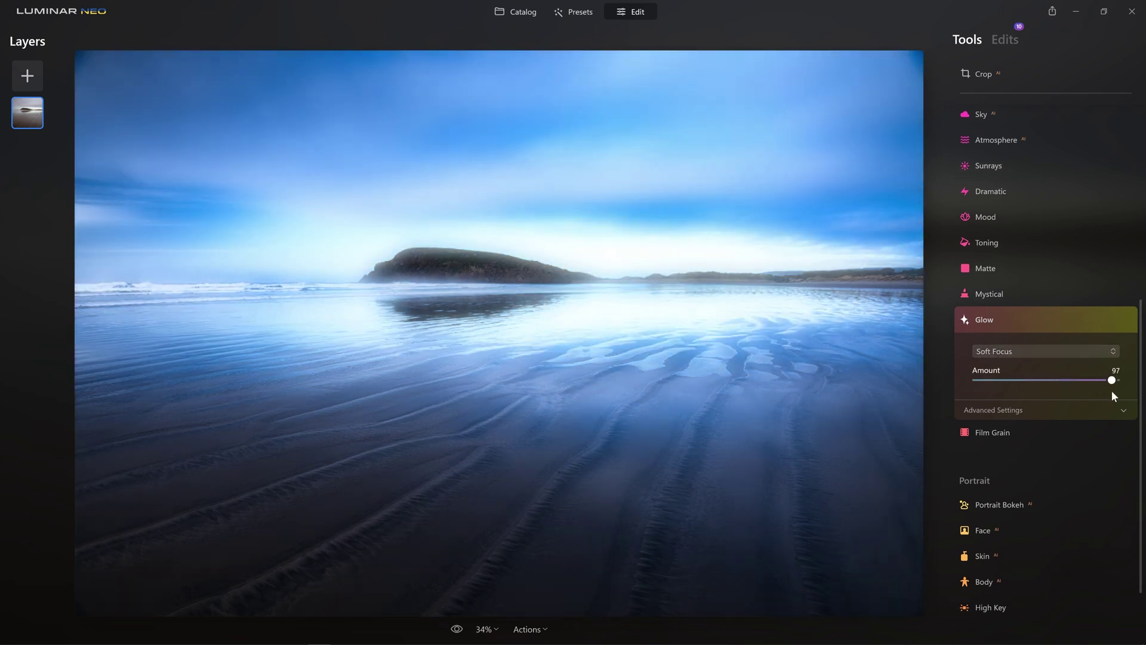
Step: Try the Orton looks, settle on Glow, and set Softness 58, Brightness 11, Contrast 25
left_click(1060, 353)
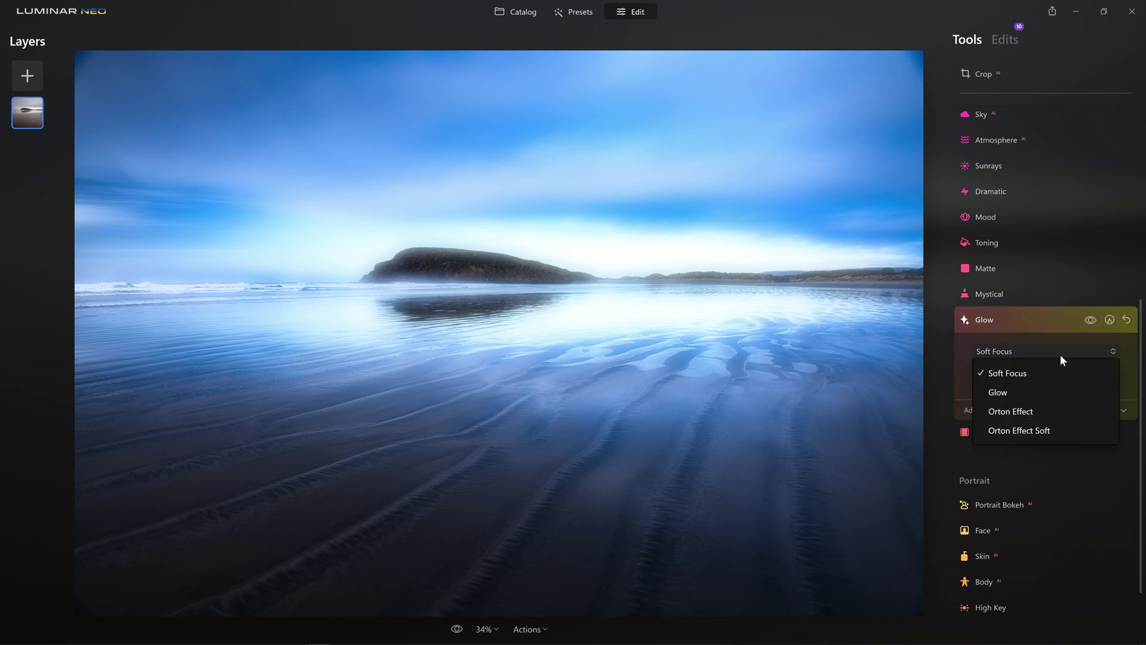
left_click(1026, 393)
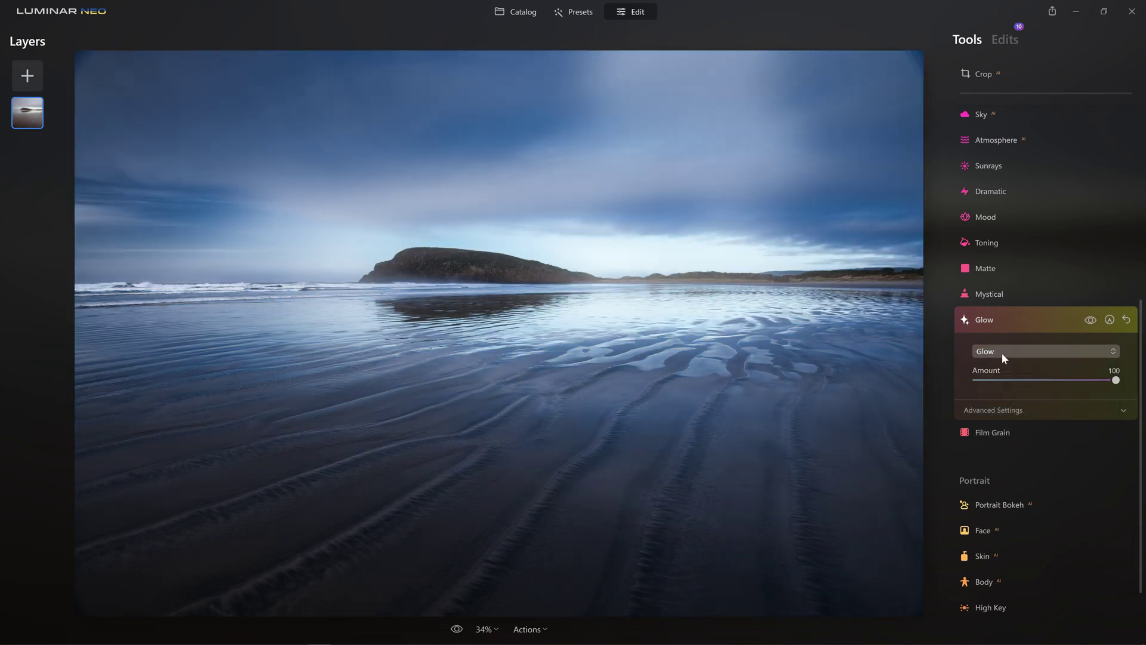
left_click(1018, 354)
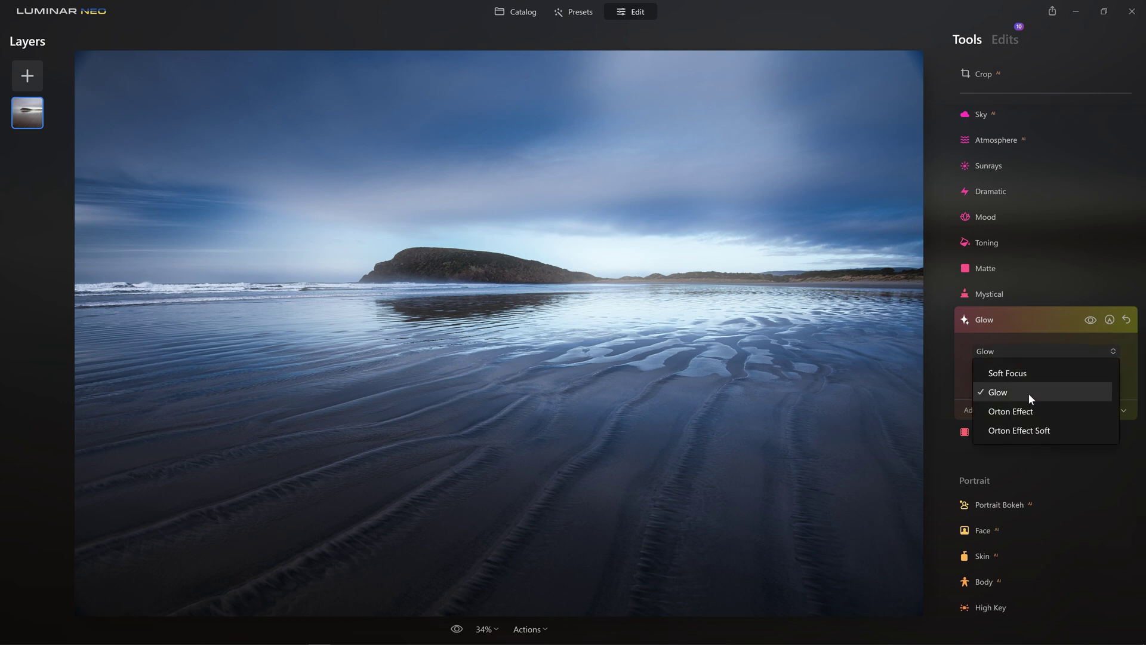
left_click(1033, 413)
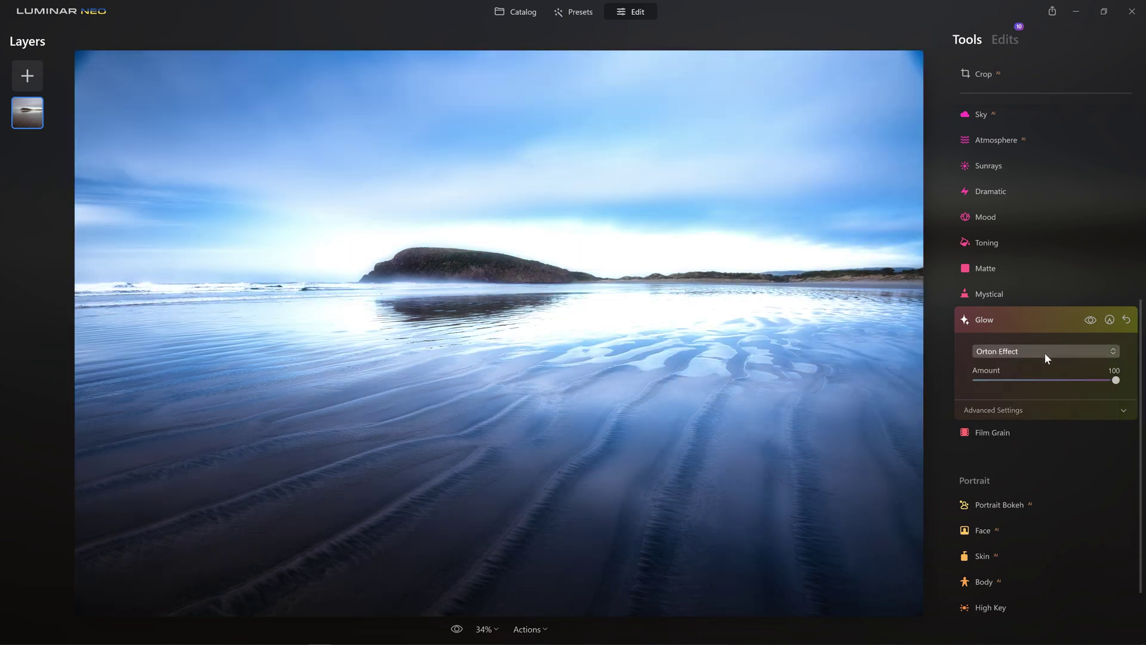
left_click(1044, 352)
left_click(1037, 429)
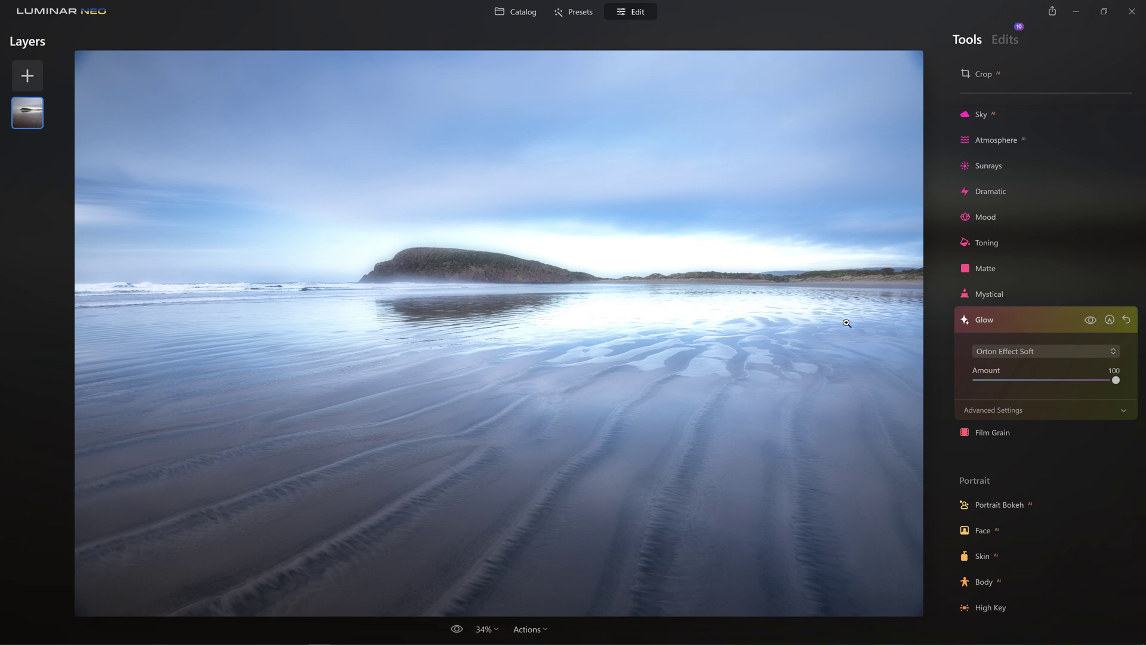
left_click(1026, 353)
left_click(1036, 389)
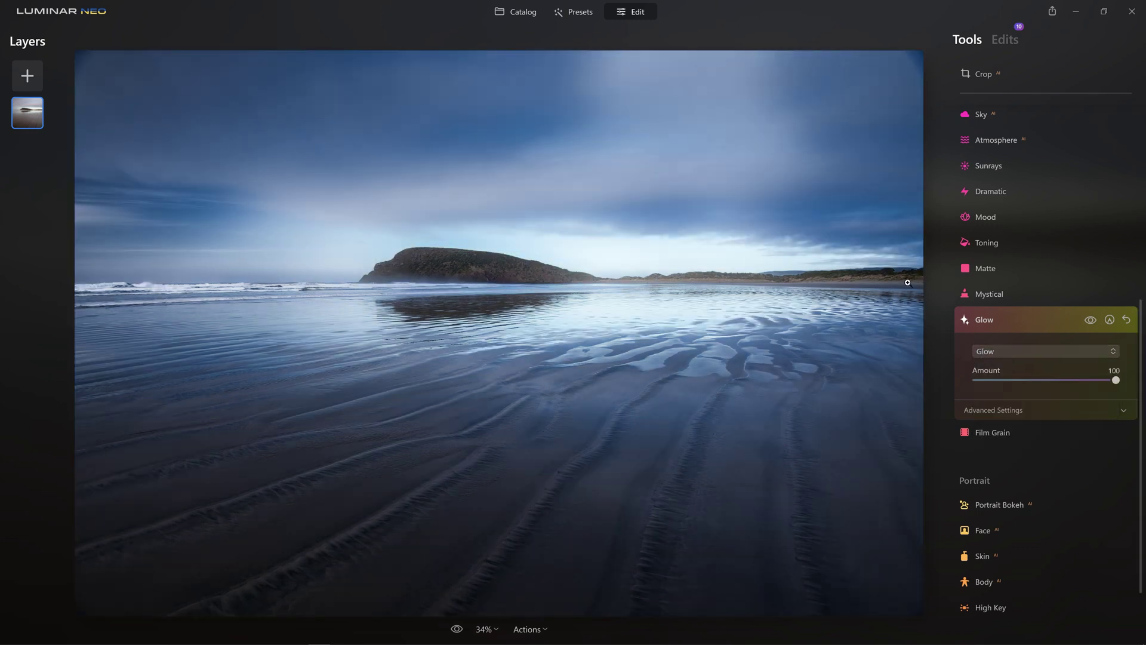
left_click(1015, 409)
left_click_drag(996, 438, 1068, 490)
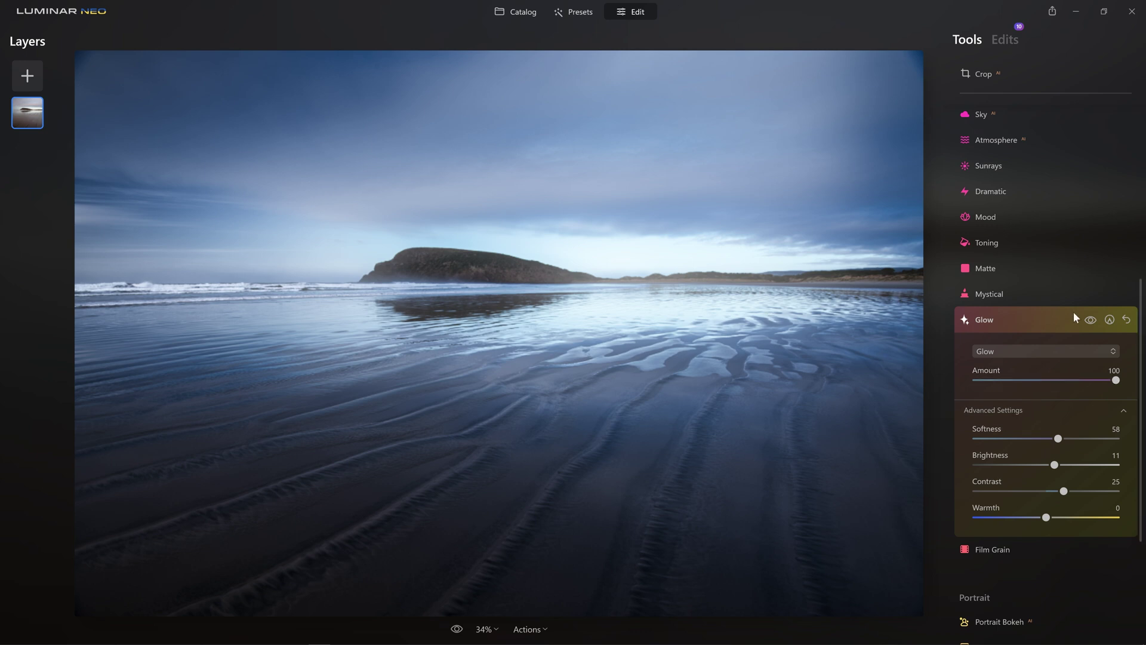
Step: Add a Paint Mask to Glow with a weaker, smaller brush and paint the horizon band, undoing sky spill
left_click(1107, 321)
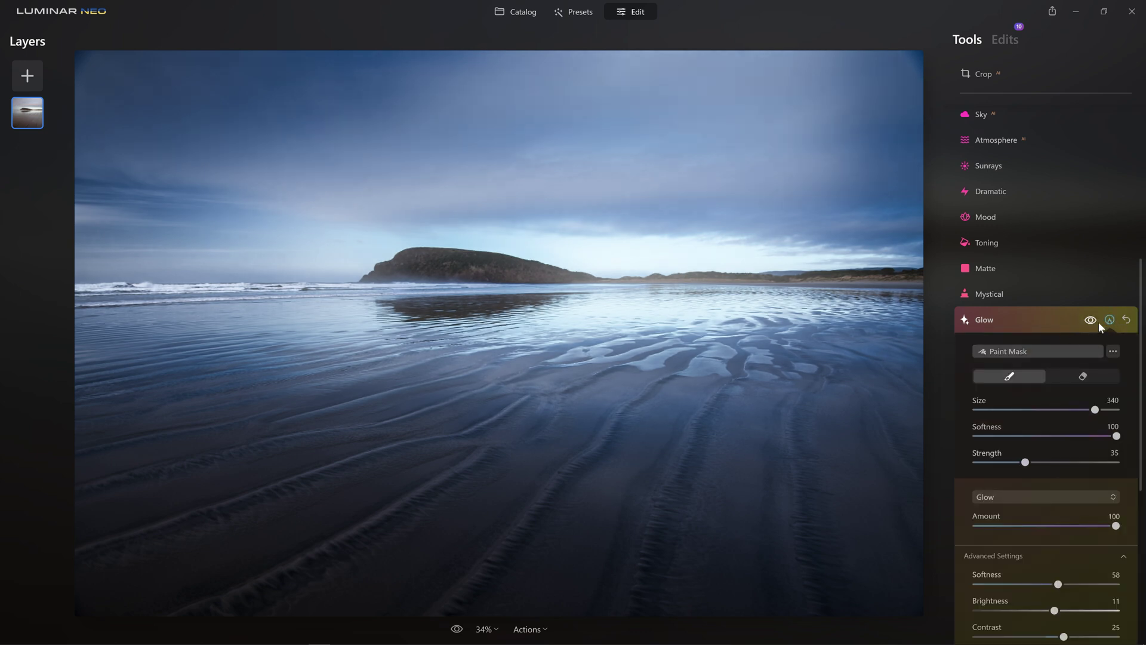
left_click_drag(1025, 462, 994, 462)
key("bracketleft")
key("bracketleft")
key("bracketleft")
key("bracketleft")
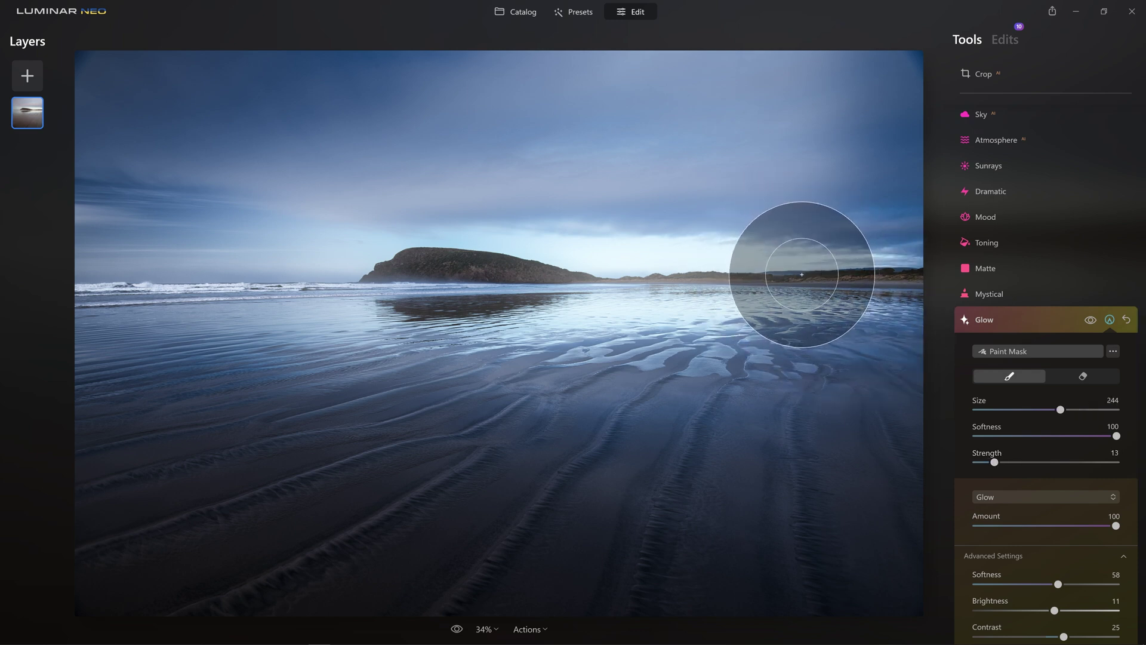
left_click(827, 278)
mouse_move(827, 278)
left_mouse_down()
mouse_move(748, 281)
mouse_move(463, 237)
mouse_move(542, 270)
mouse_move(652, 290)
mouse_move(447, 316)
mouse_move(403, 298)
mouse_move(901, 285)
mouse_move(555, 258)
mouse_move(524, 268)
left_mouse_up()
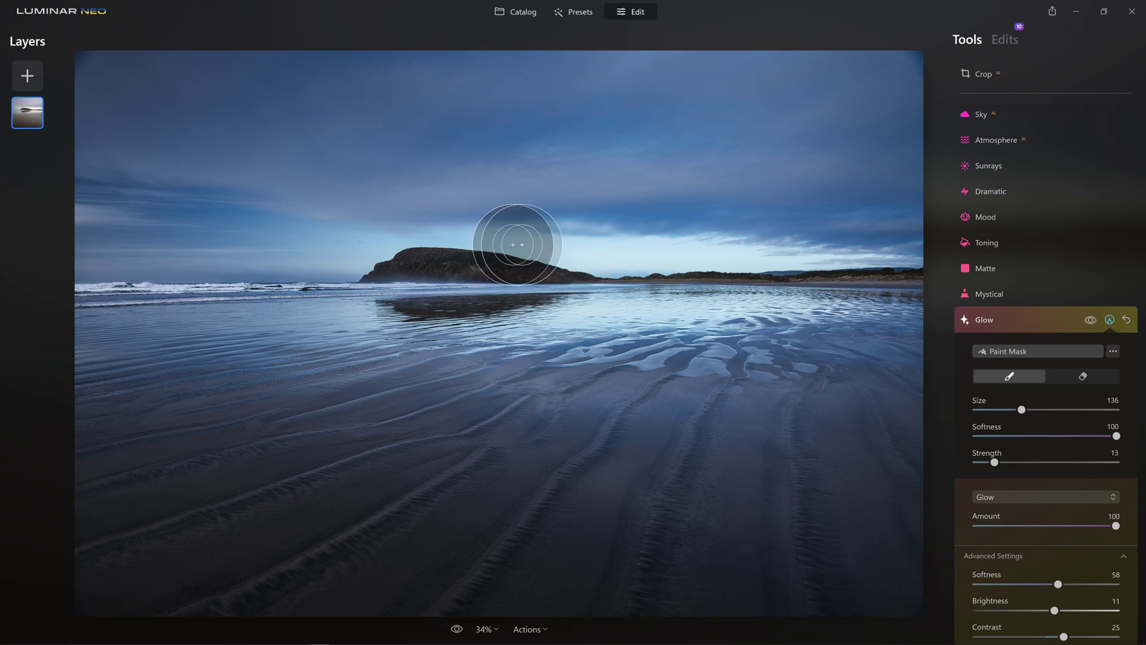
mouse_move(511, 248)
left_mouse_down()
mouse_move(775, 248)
mouse_move(830, 289)
mouse_move(504, 225)
mouse_move(645, 225)
mouse_move(824, 256)
mouse_move(632, 235)
mouse_move(941, 276)
mouse_move(394, 238)
mouse_move(549, 289)
left_mouse_up()
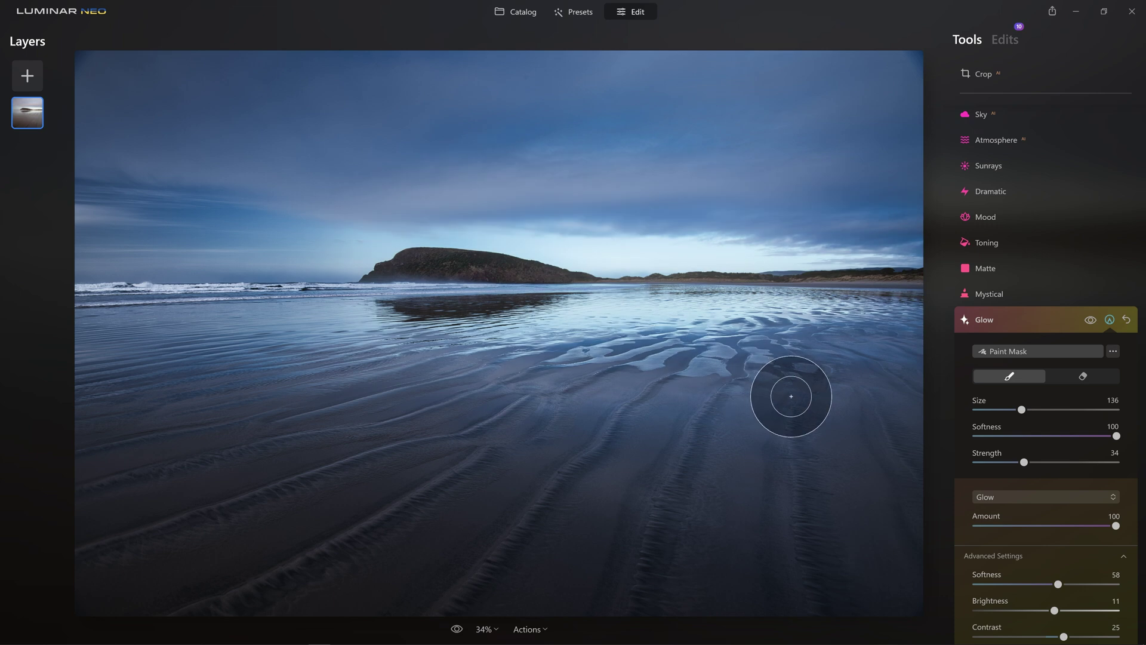
key("bracketleft")
key("bracketleft")
key("ctrl+z")
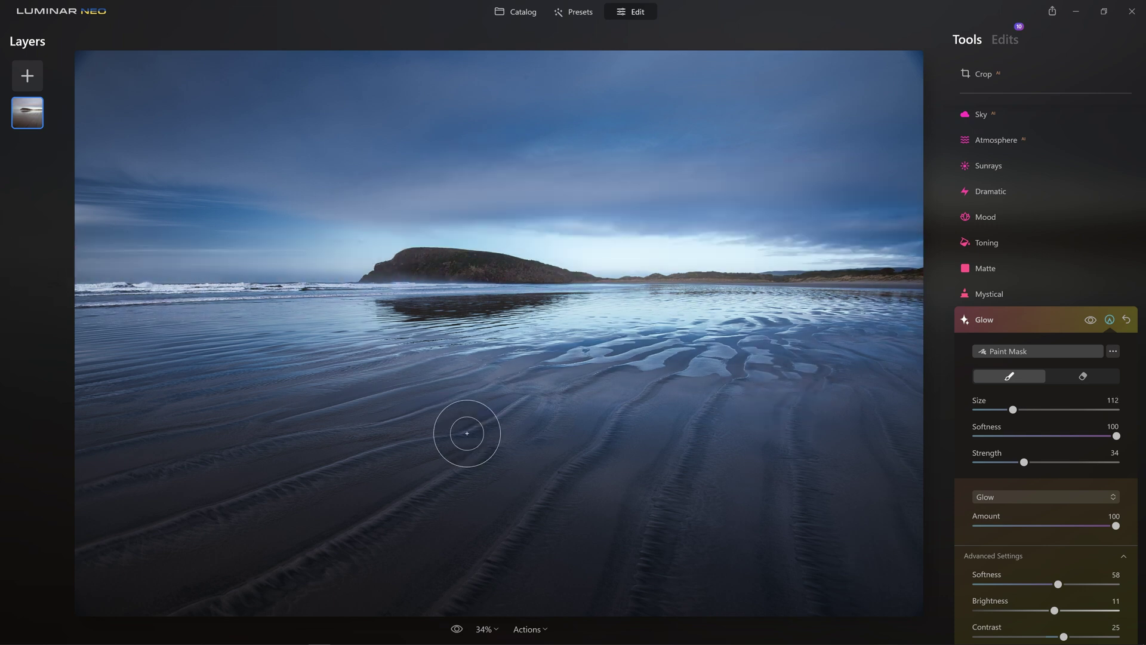
key("bracketright")
key("bracketright")
key("bracketright")
key("bracketright")
key("bracketright")
Step: Toggle the Glow on and off to compare the masked effect
left_click(1090, 321)
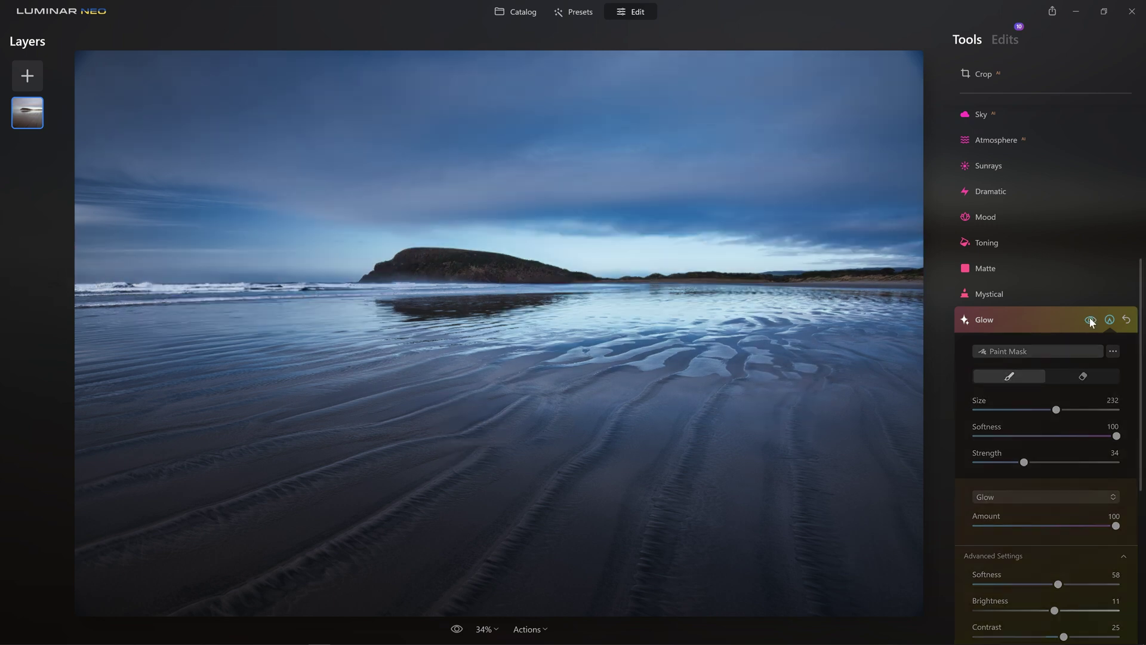
left_click(1090, 321)
left_click(1090, 320)
left_click(1090, 321)
left_click(1092, 322)
left_click(1091, 321)
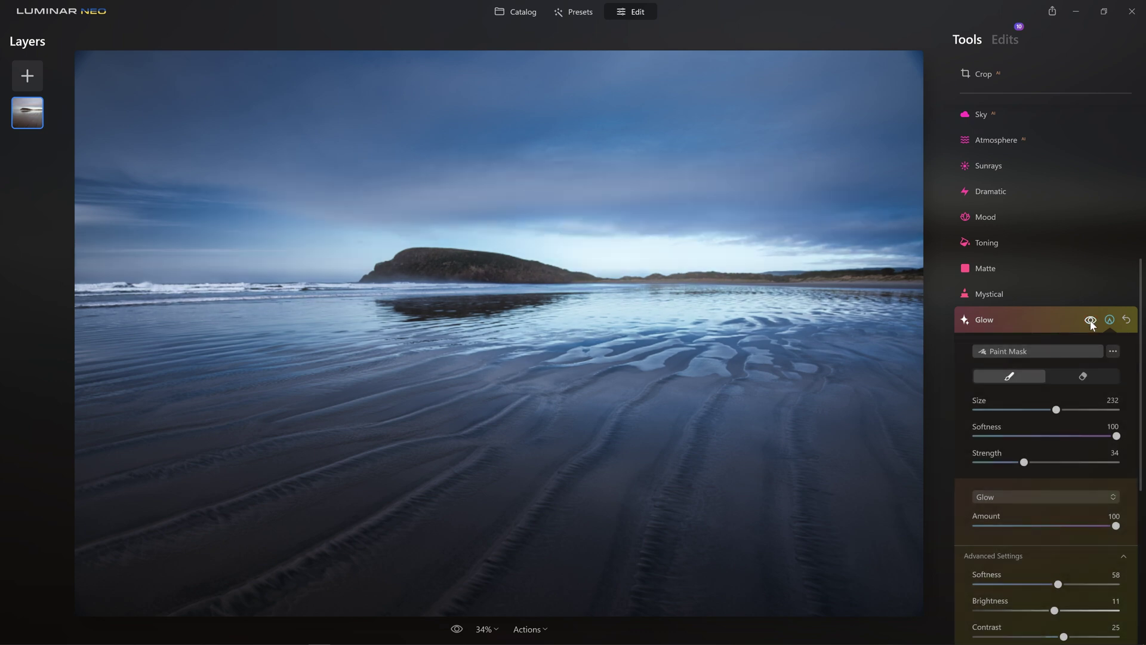
left_click(1090, 320)
left_click(1090, 321)
left_click(1087, 321)
left_click(1085, 325)
Step: Lower the Glow Amount to 49
scroll(1039, 382, "down", 3)
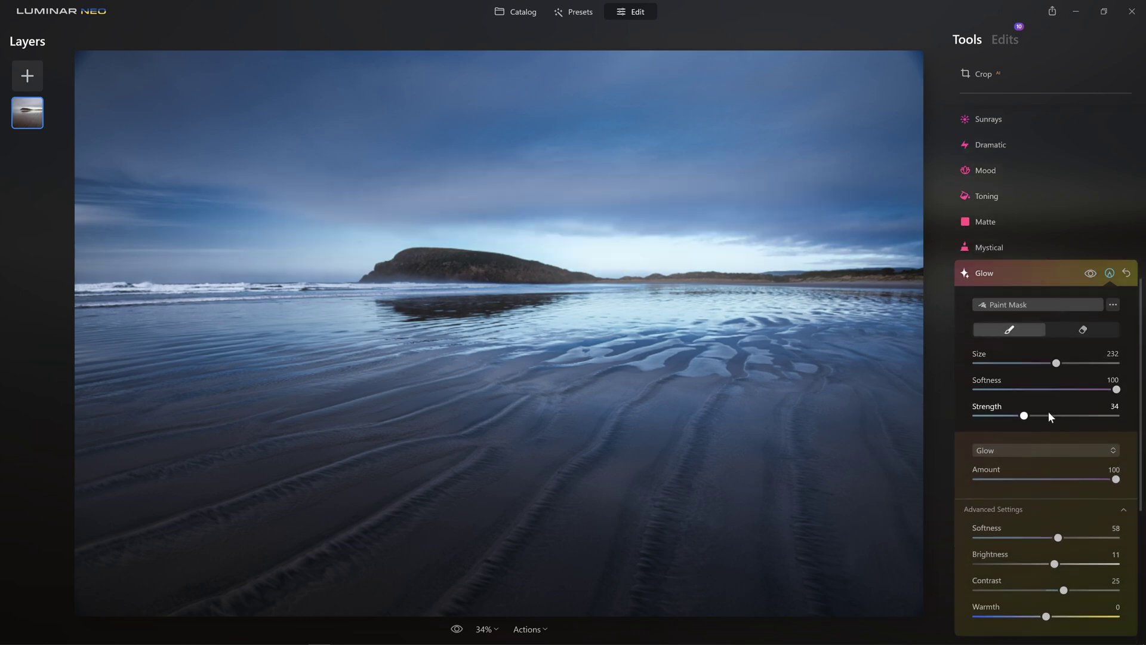
left_click_drag(1115, 382, 1043, 393)
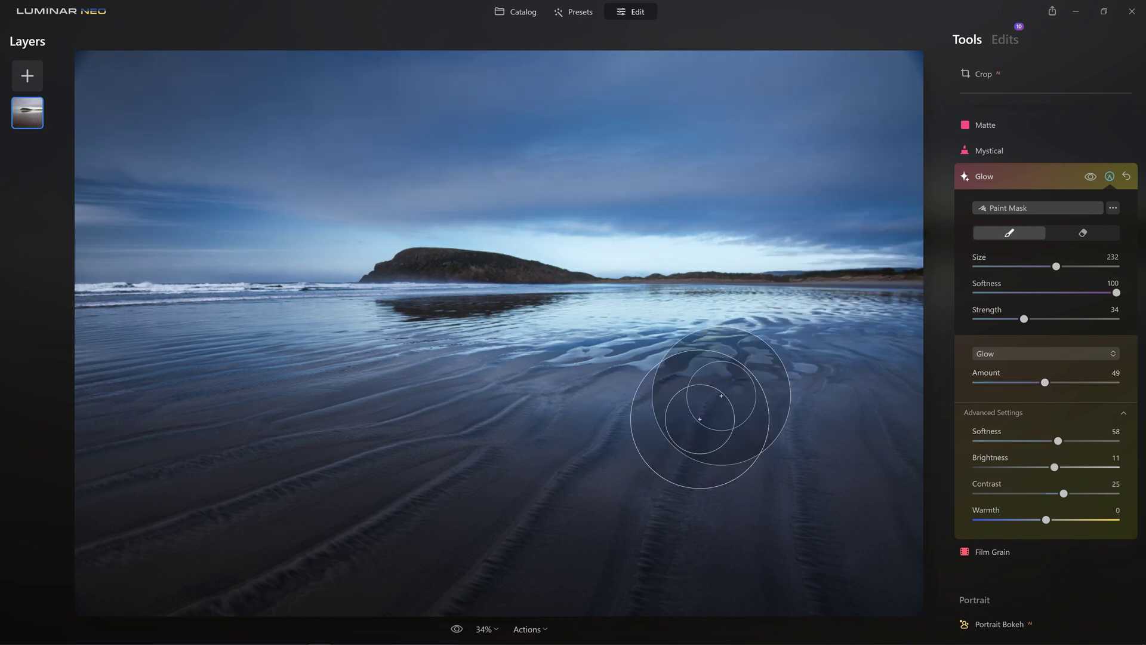
left_click(482, 631)
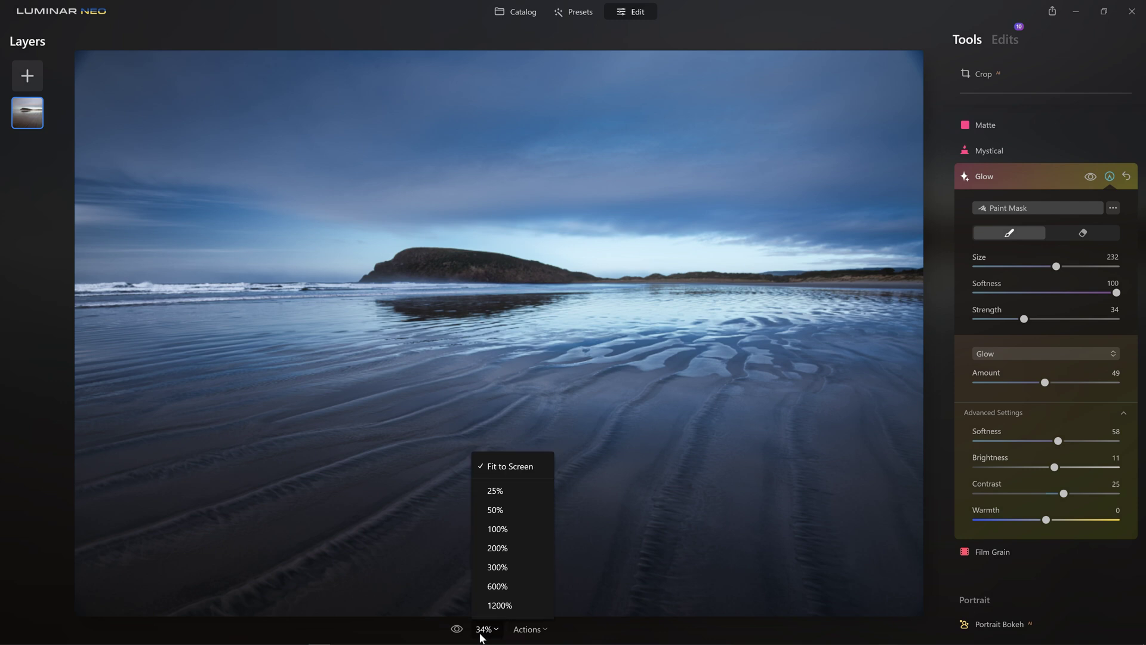
Step: At 100% zoom, apply Erase's Remove Dust Spots, then reset it and bring up the Crop tool
left_click(499, 530)
scroll(553, 146, "up", 5)
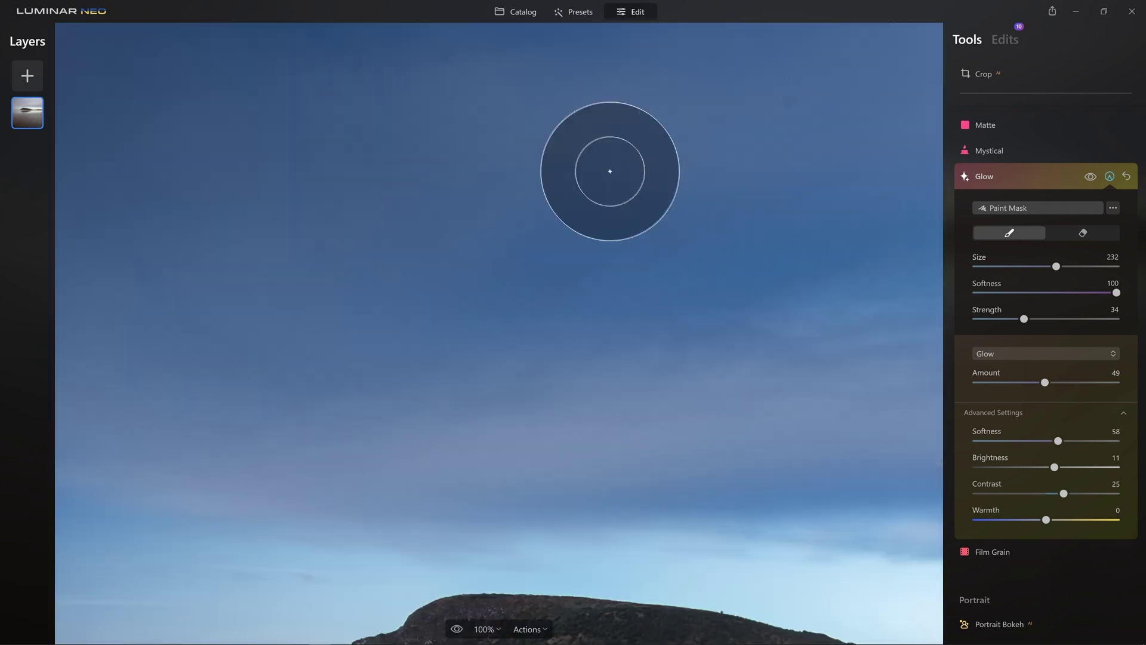
scroll(1028, 247, "up", 10)
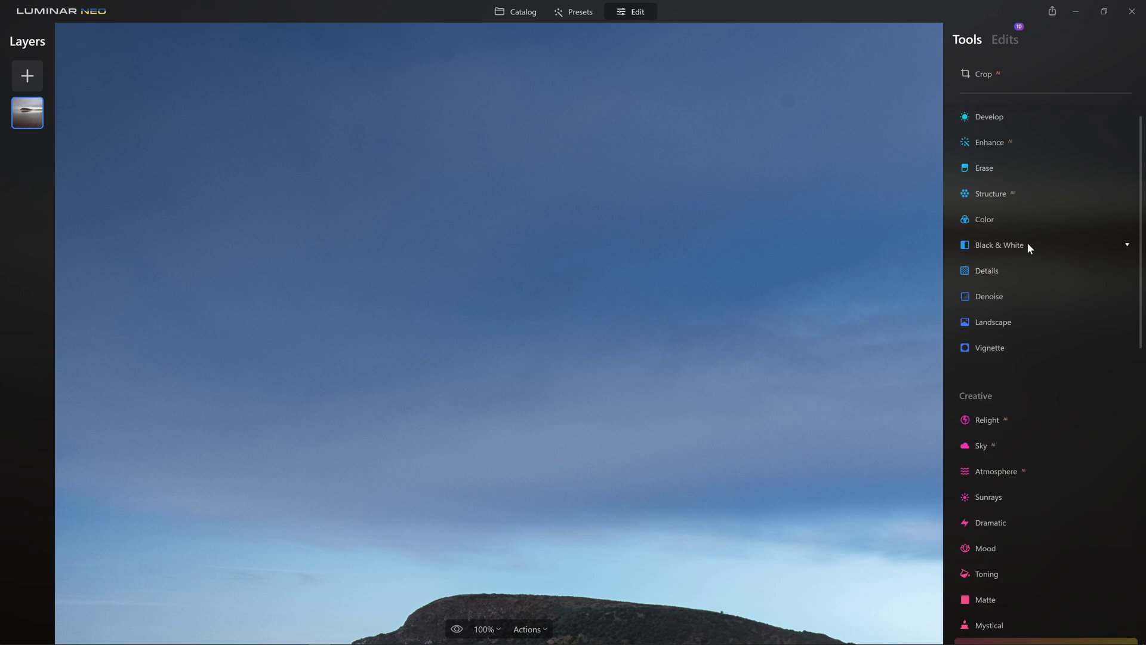
left_click(984, 196)
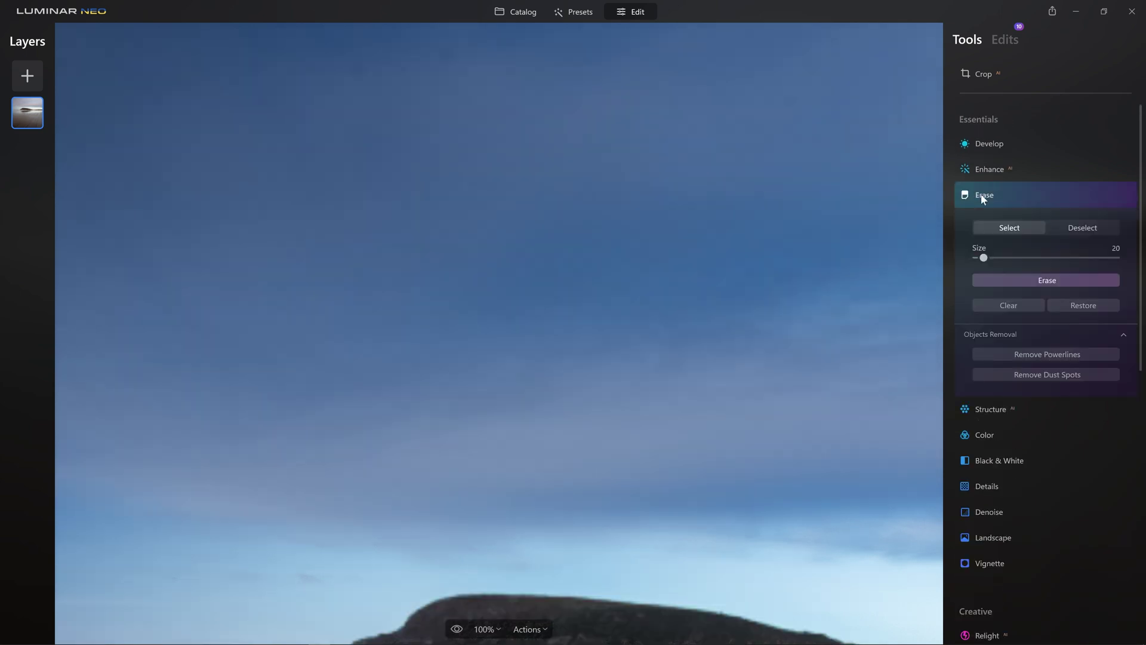
left_click(1061, 376)
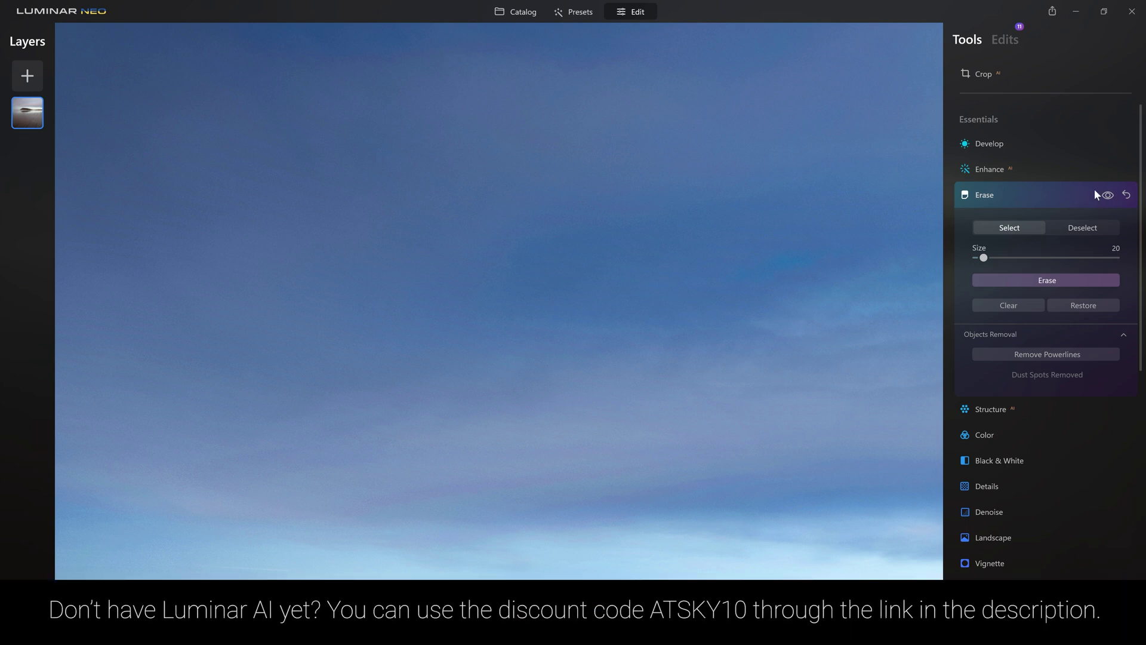
left_click(1127, 195)
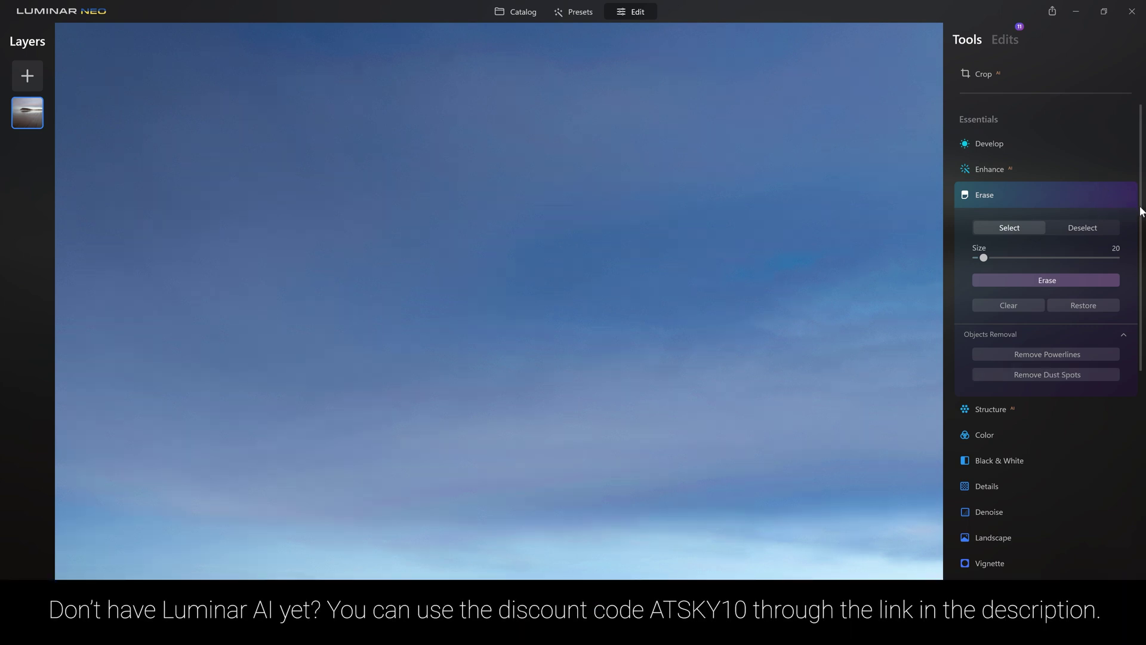
left_click(988, 74)
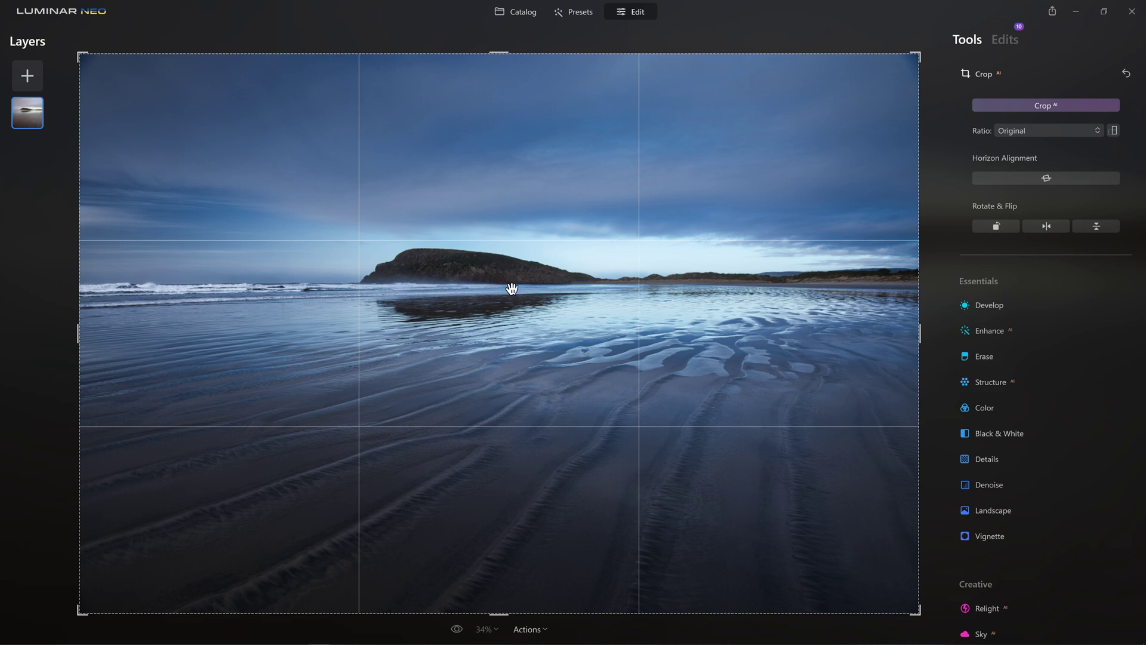
Step: Pull in the bottom and corner crop edges, shift and level the photo, and apply the crop
left_click_drag(585, 619, 583, 593)
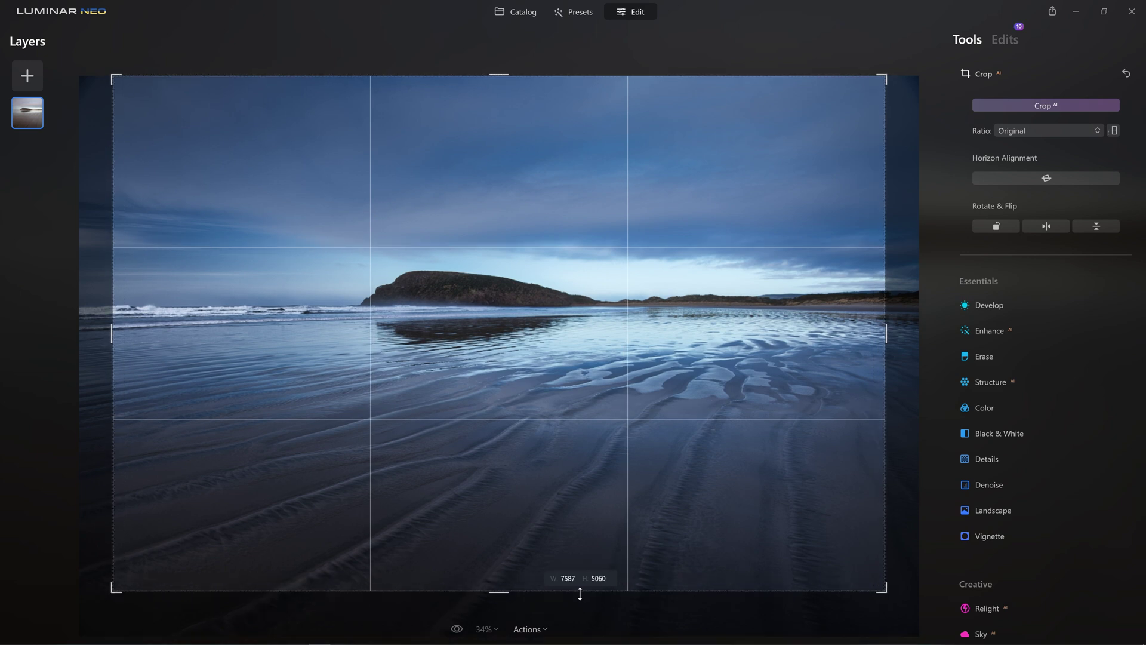
mouse_move(921, 235)
left_mouse_down()
mouse_move(924, 274)
mouse_move(924, 238)
left_mouse_up()
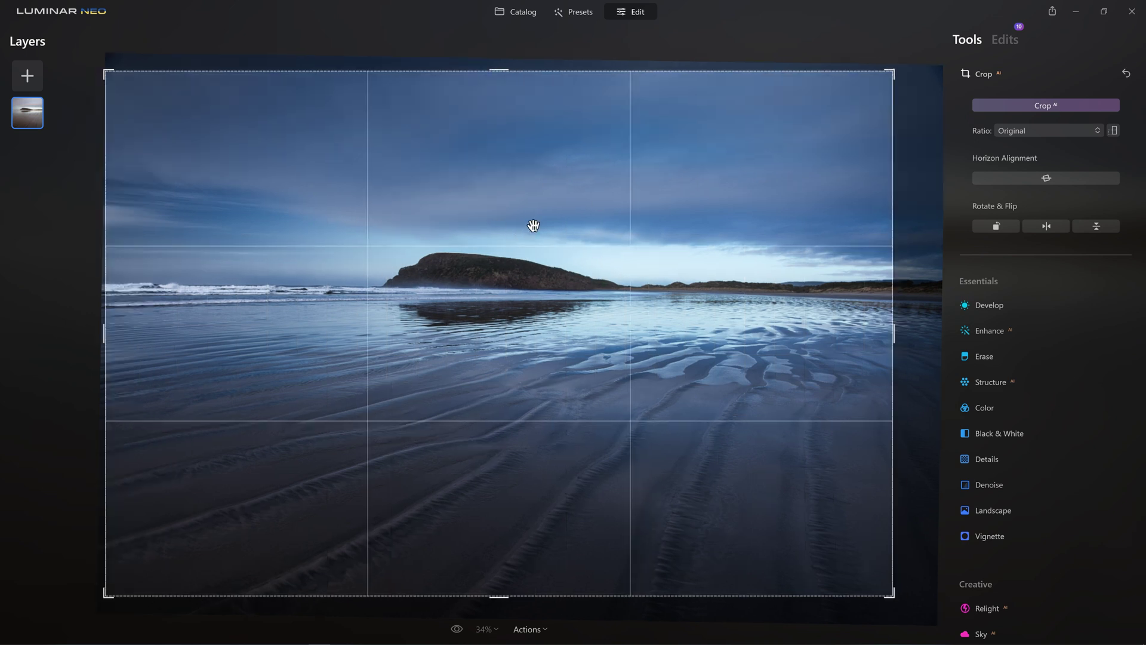
left_click_drag(625, 226, 586, 225)
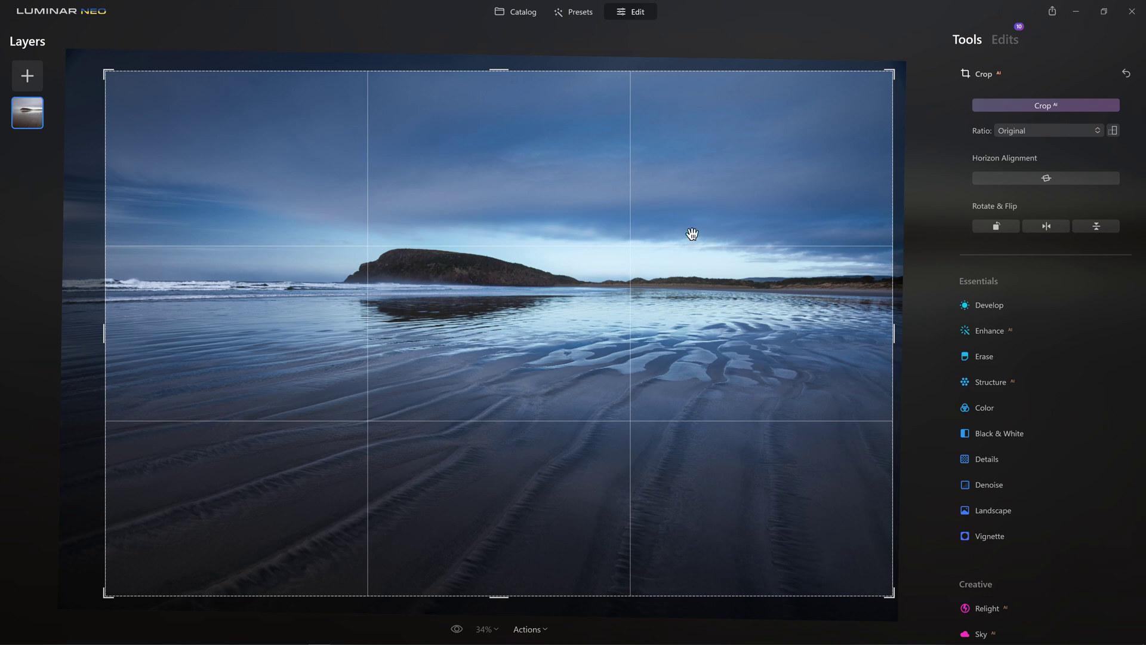
mouse_move(502, 266)
left_mouse_down()
mouse_move(506, 277)
mouse_move(492, 282)
left_mouse_up()
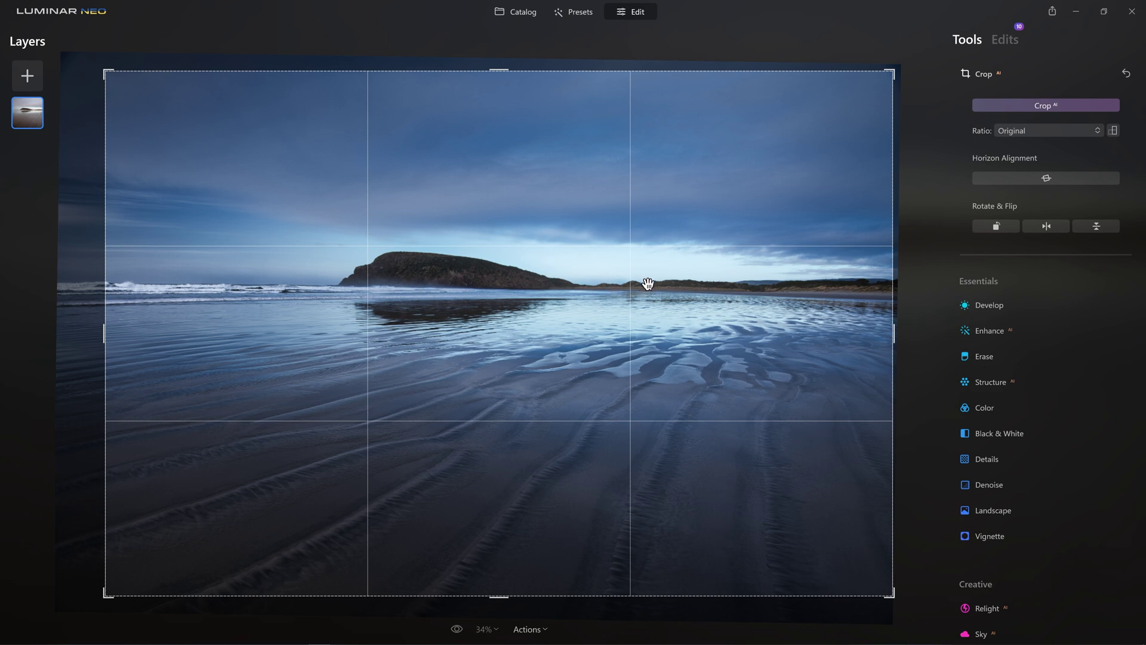
left_click(1023, 72)
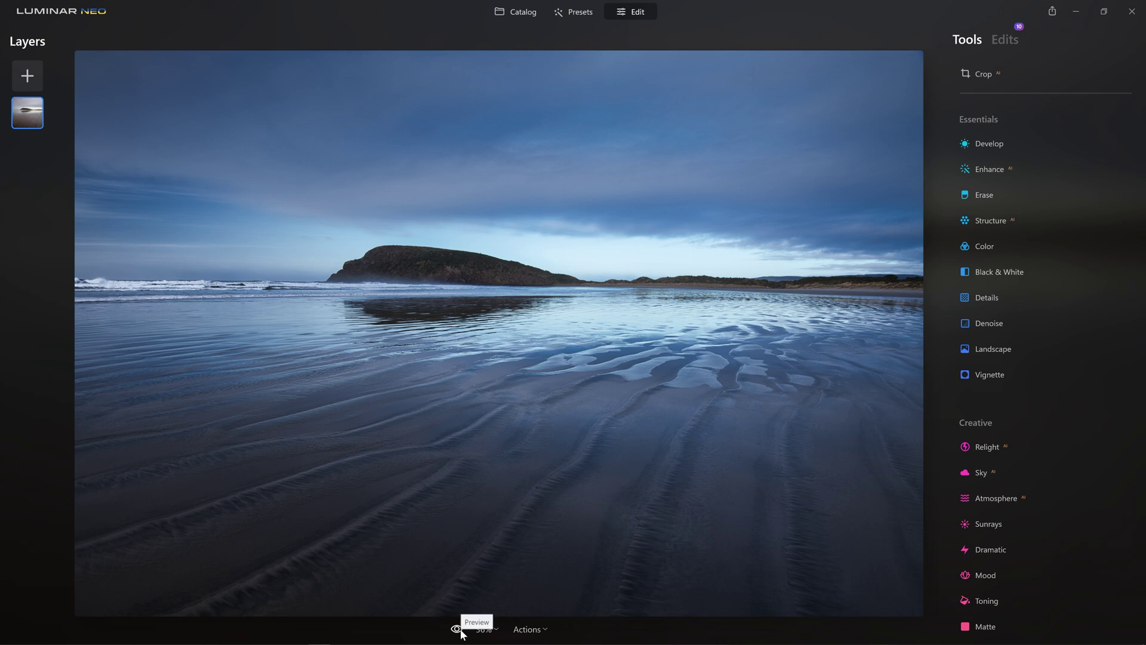
left_click(457, 629)
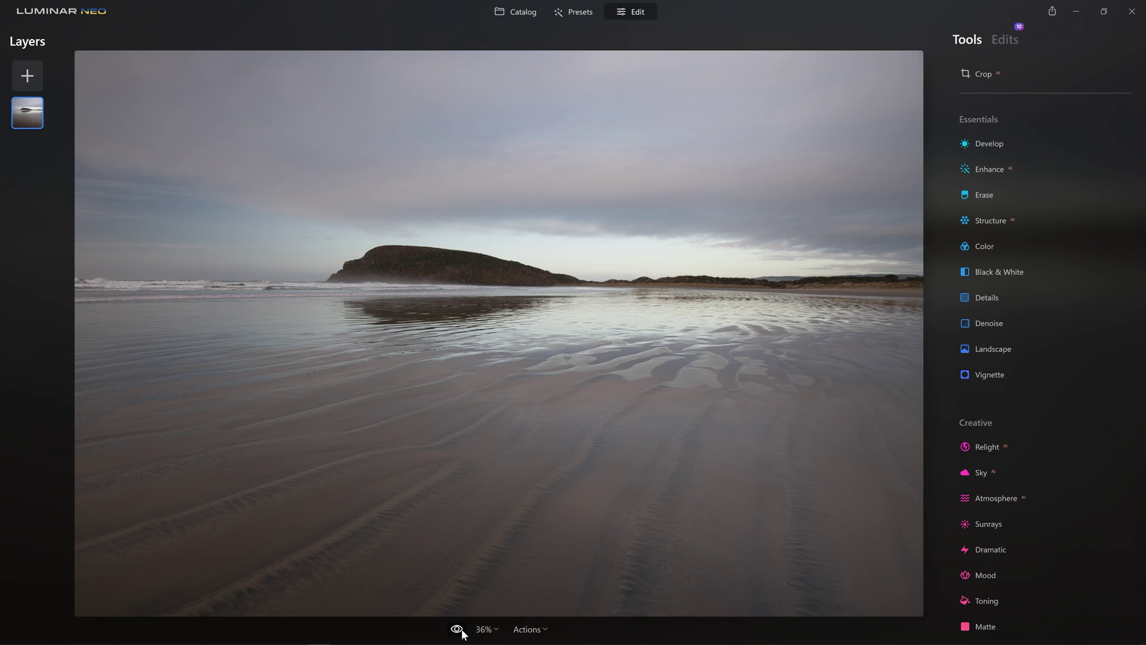
left_click(462, 631)
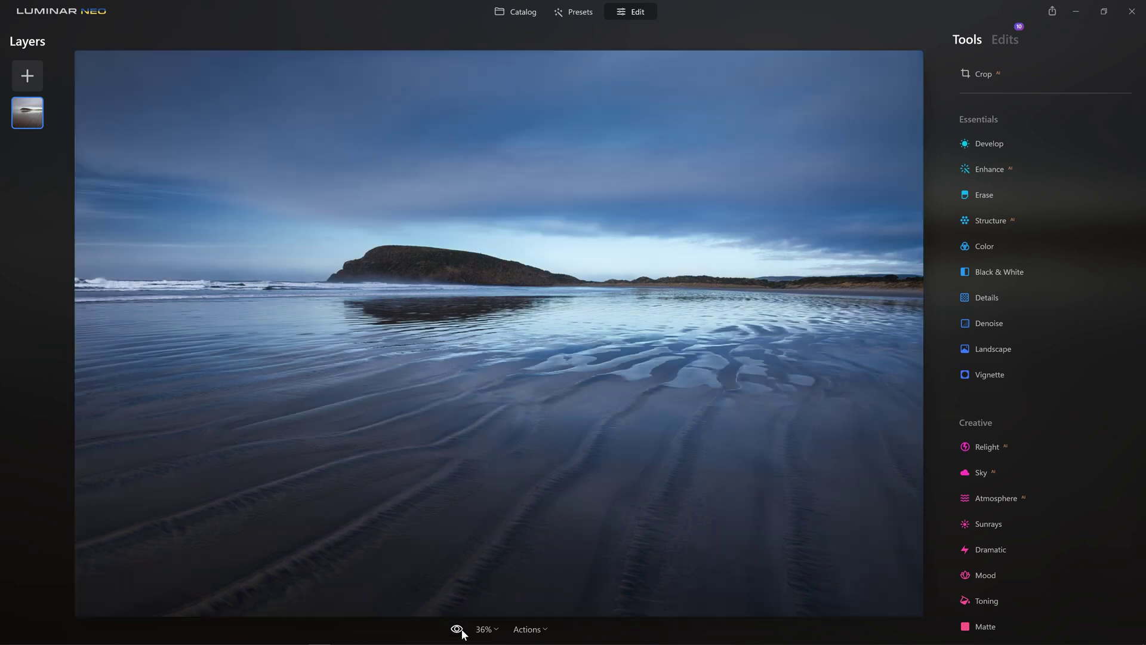